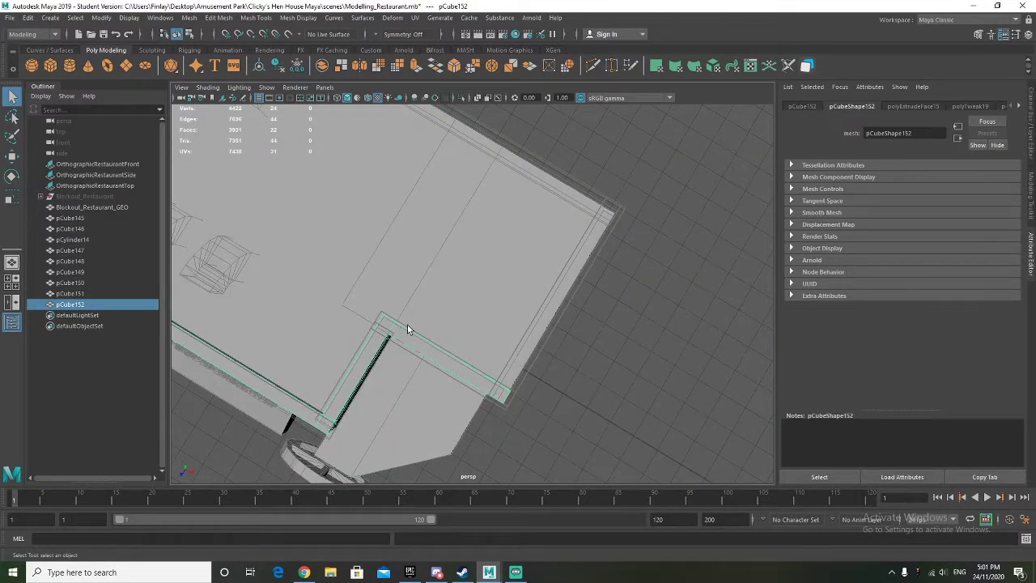
Step: Inspect how the end face of the roof trim pCube152 lines up with the building's outer corner
key("space")
scroll(310, 182, "up", 6)
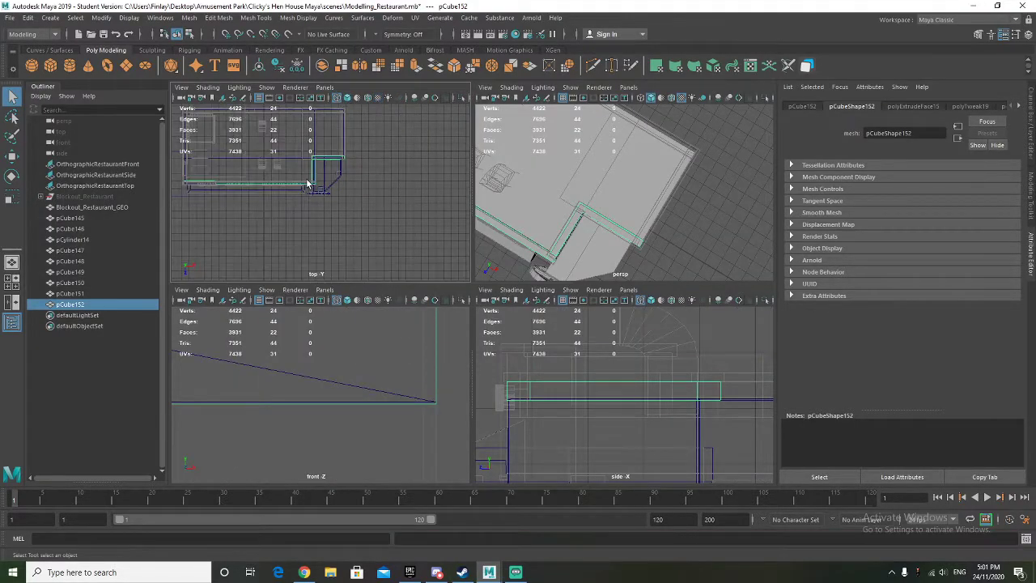
middle_click_drag(324, 160, 278, 262, "alt")
middle_click_drag(287, 197, 269, 243, "alt")
scroll(407, 176, "up", 4)
middle_click_drag(398, 176, 318, 176, "alt")
scroll(308, 202, "down", 1)
left_click_drag(587, 221, 612, 240, "alt")
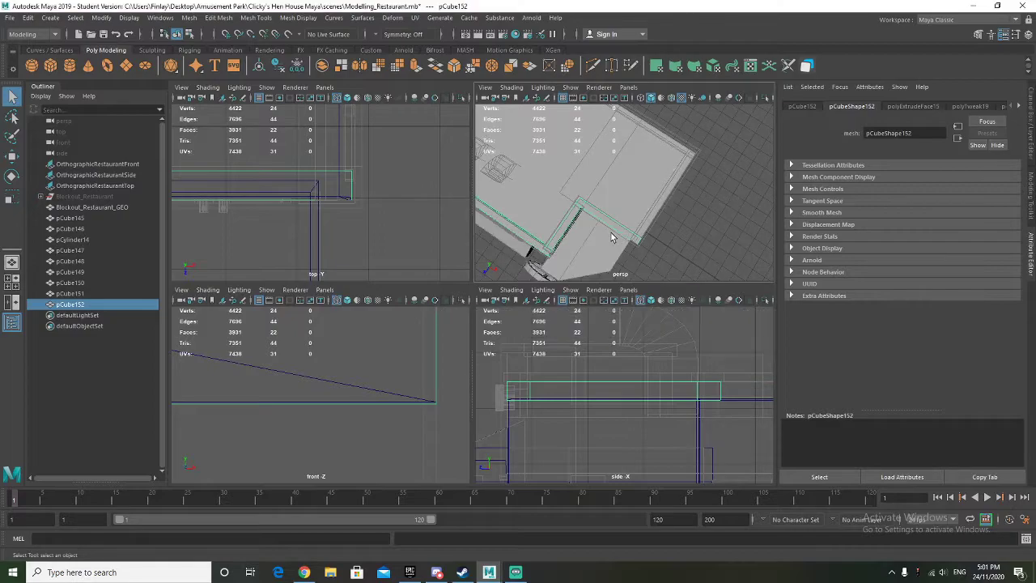
key("space")
scroll(458, 413, "up", 3)
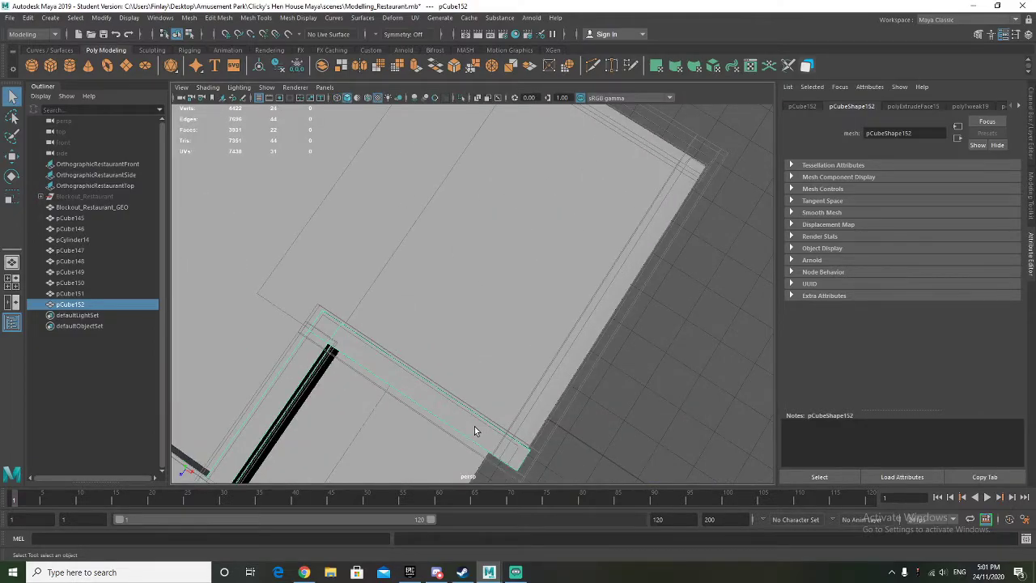
left_click_drag(474, 427, 467, 397, "alt")
right_click_drag(509, 378, 510, 340)
left_click(513, 390)
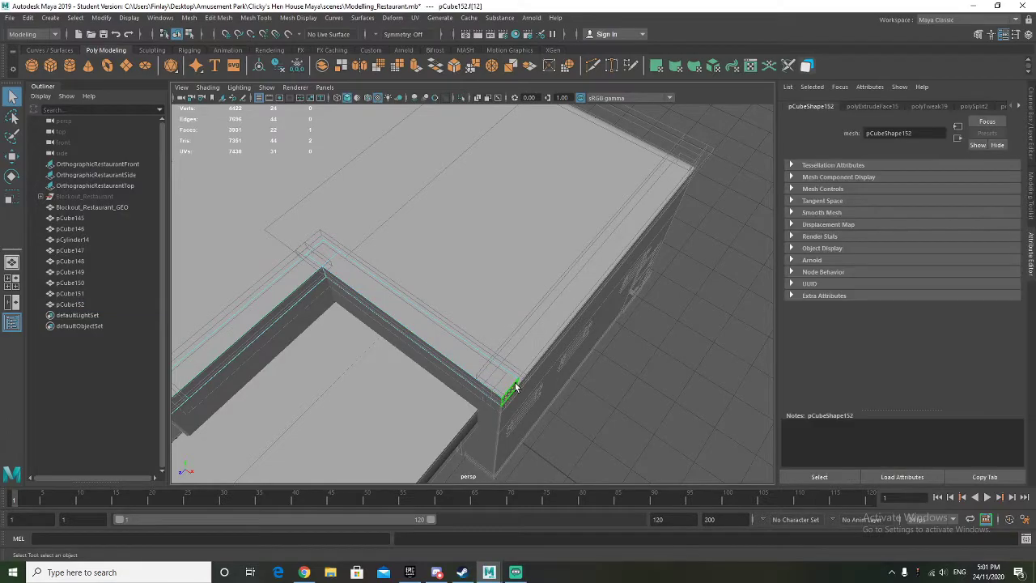
key("w")
key("f")
left_click_drag(474, 342, 510, 356, "alt")
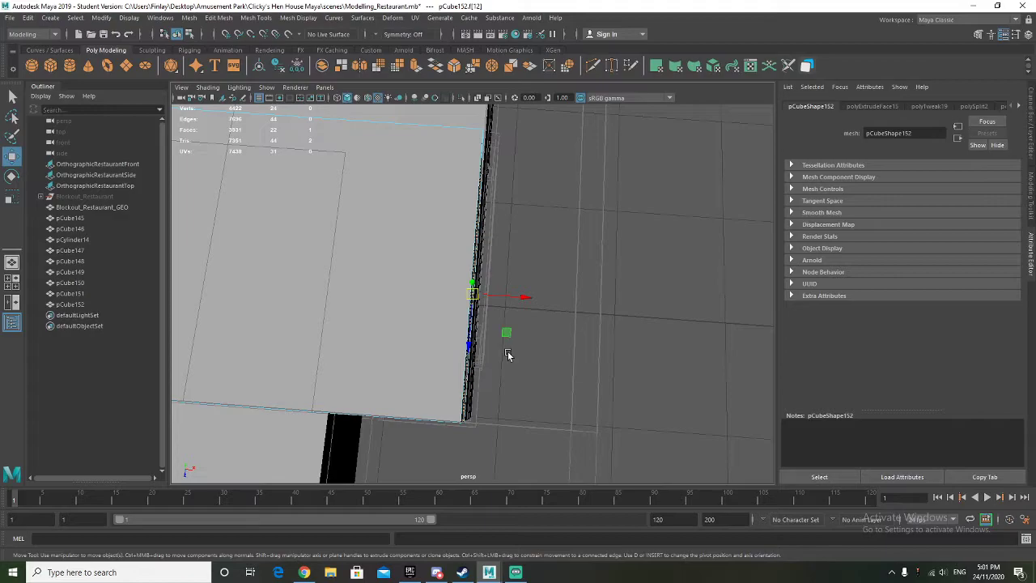
key("q")
Step: Insert an edge loop with Multi-Cut across the roof trim near its outer end, in line with the wall's inner edge
left_click_drag(409, 333, 439, 293, "alt")
key("space")
middle_click_drag(312, 208, 363, 211, "alt")
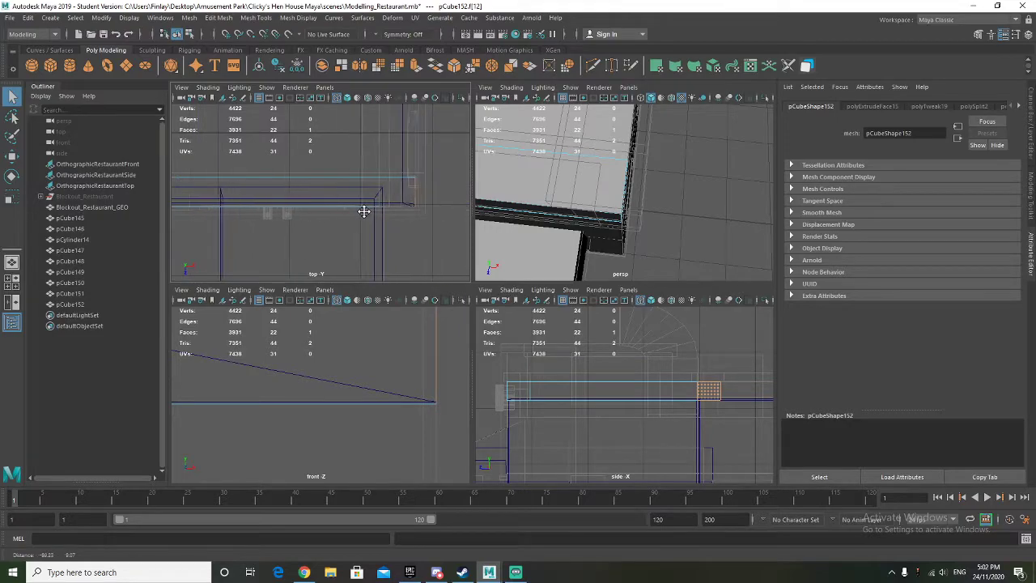
left_click(413, 181)
right_click(421, 185)
right_click(421, 184)
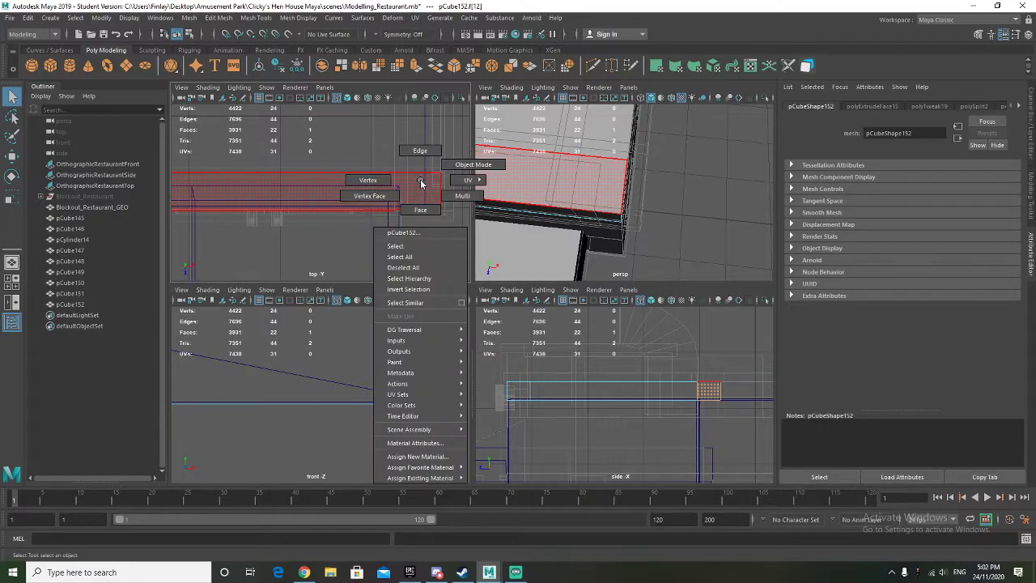
right_click(421, 183, "shift")
left_click(361, 181)
left_click(403, 173)
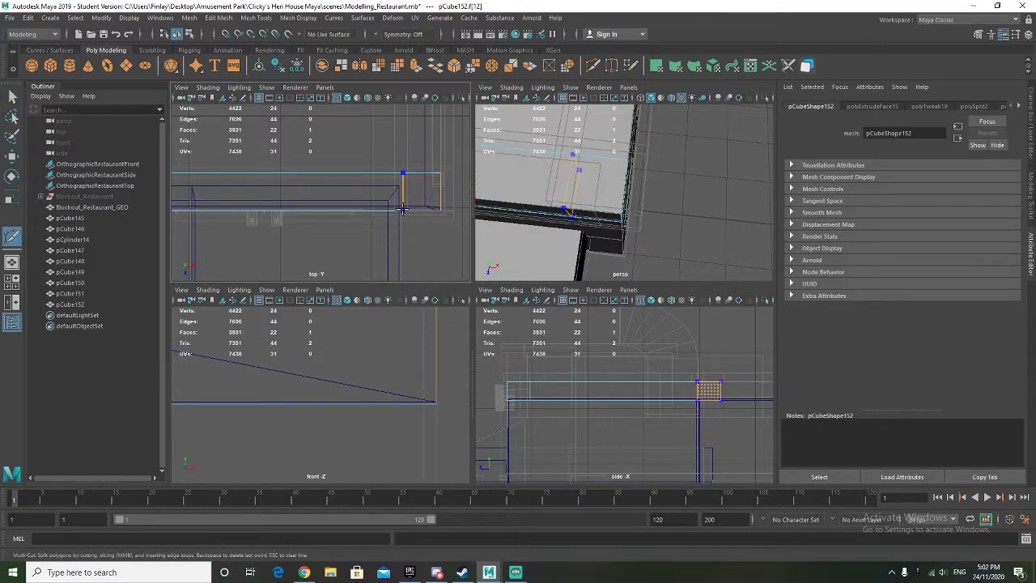
scroll(377, 220, "down", 2)
middle_click_drag(312, 242, 343, 242, "alt")
scroll(333, 242, "down", 2)
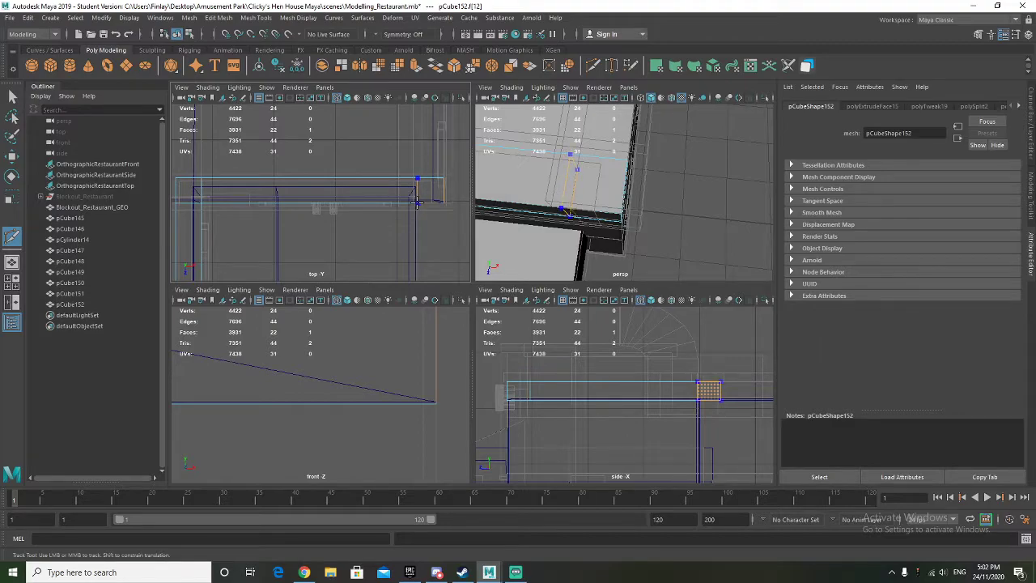
left_click(418, 204, "ctrl")
Step: Select the inward-facing side face of the trim's new corner segment and extrude it along the adjacent side of the roof
left_click_drag(579, 218, 651, 194, "alt")
left_click(654, 193)
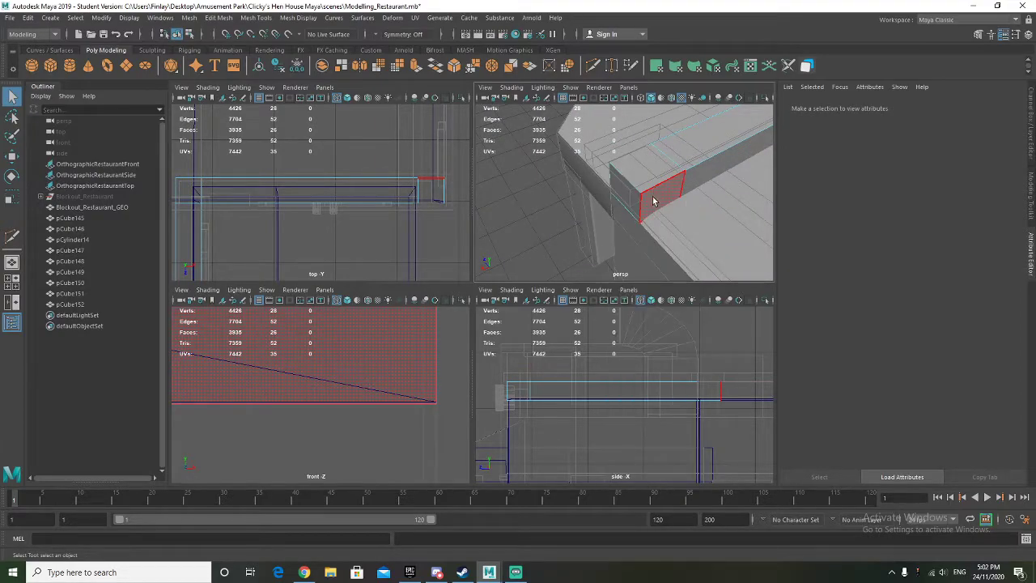
left_click(654, 201)
mouse_move(566, 208)
left_mouse_down("alt")
mouse_move(639, 219)
mouse_move(572, 217)
left_mouse_up("alt")
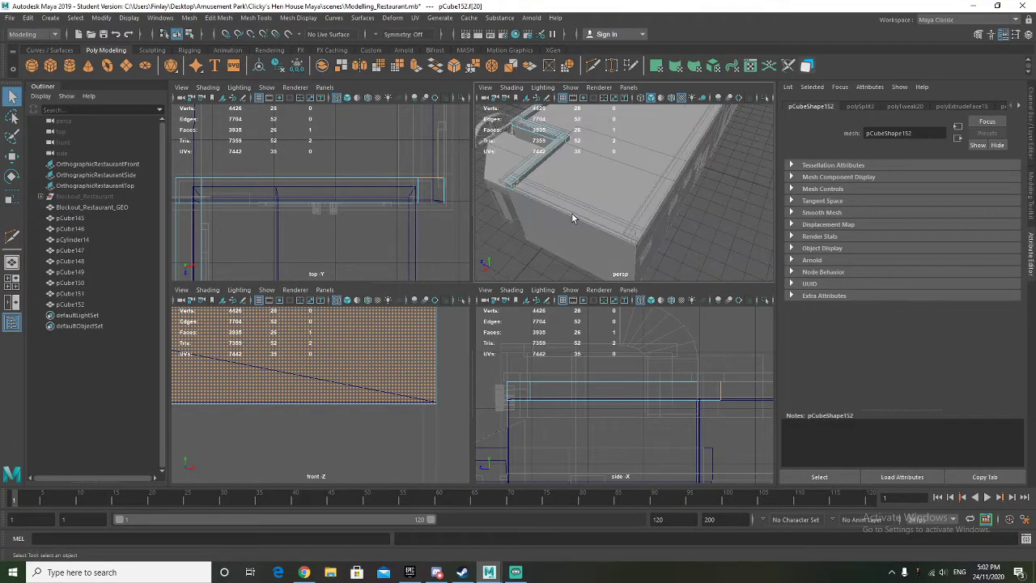
key("w")
left_click_drag(483, 172, 527, 196, "shift")
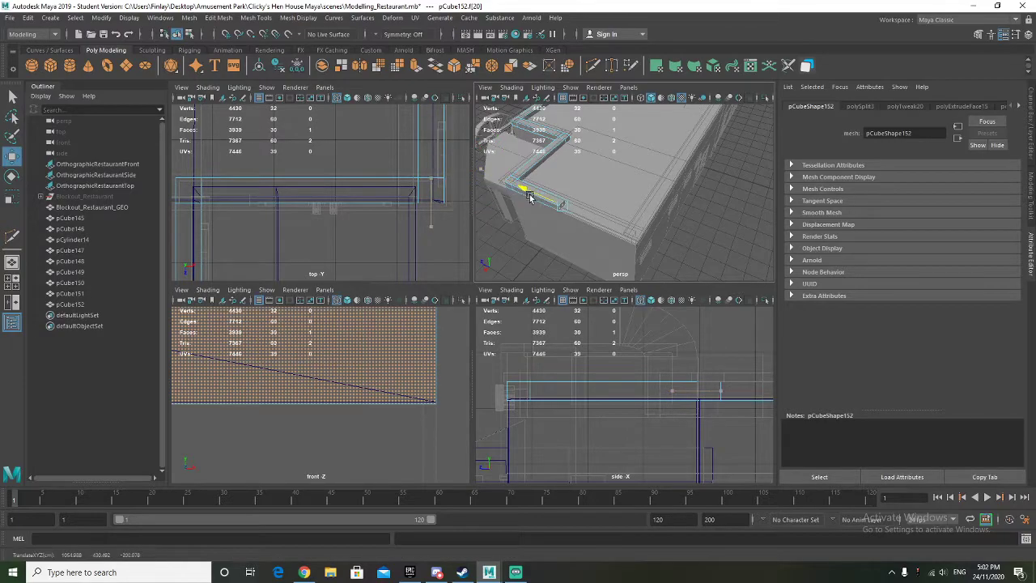
Step: Move the extruded trim's end face along the side wall to line up with the far roof corner
key("f")
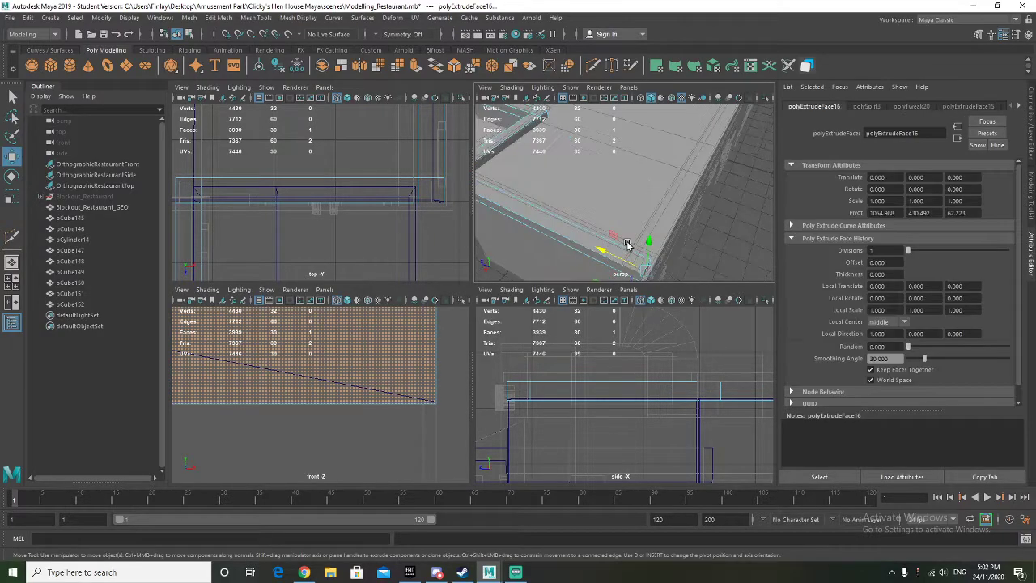
left_click_drag(626, 245, 681, 202, "alt")
mouse_move(601, 184)
left_mouse_down()
mouse_move(610, 214)
mouse_move(598, 188)
mouse_move(657, 203)
mouse_move(636, 186)
mouse_move(639, 210)
mouse_move(569, 196)
mouse_move(529, 234)
mouse_move(629, 246)
mouse_move(610, 169)
left_mouse_up()
scroll(623, 194, "up", 4)
middle_click_drag(610, 169, 620, 127, "alt")
left_click_drag(620, 127, 636, 225, "alt")
scroll(631, 199, "down", 5)
left_click(585, 186)
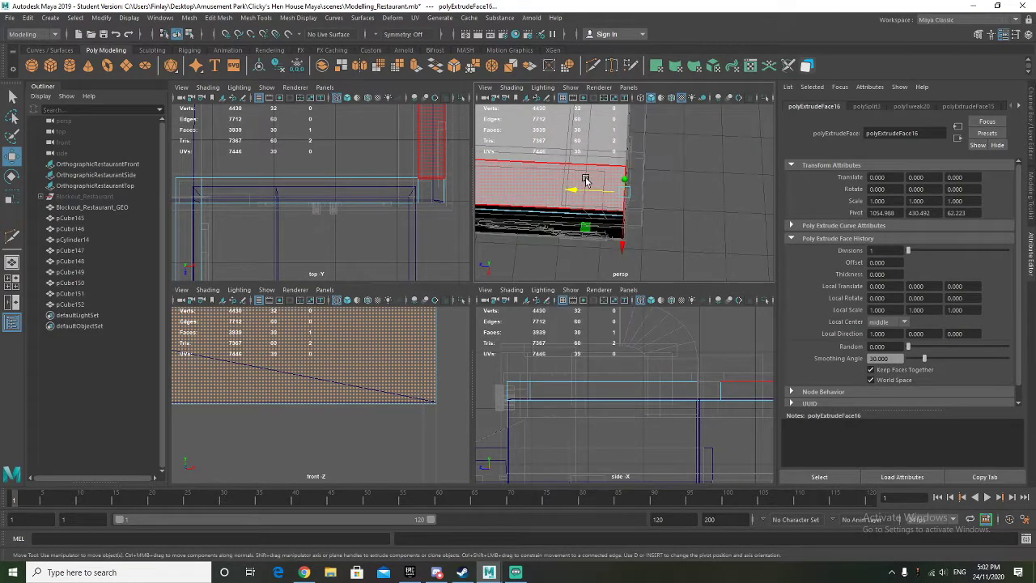
Step: Insert an edge loop across the side trim near the far roof corner to form a square corner segment
scroll(363, 169, "down", 4)
middle_click_drag(363, 169, 363, 214, "alt")
scroll(375, 134, "up", 5)
middle_click_drag(375, 135, 304, 266, "alt")
right_click(351, 168, "shift")
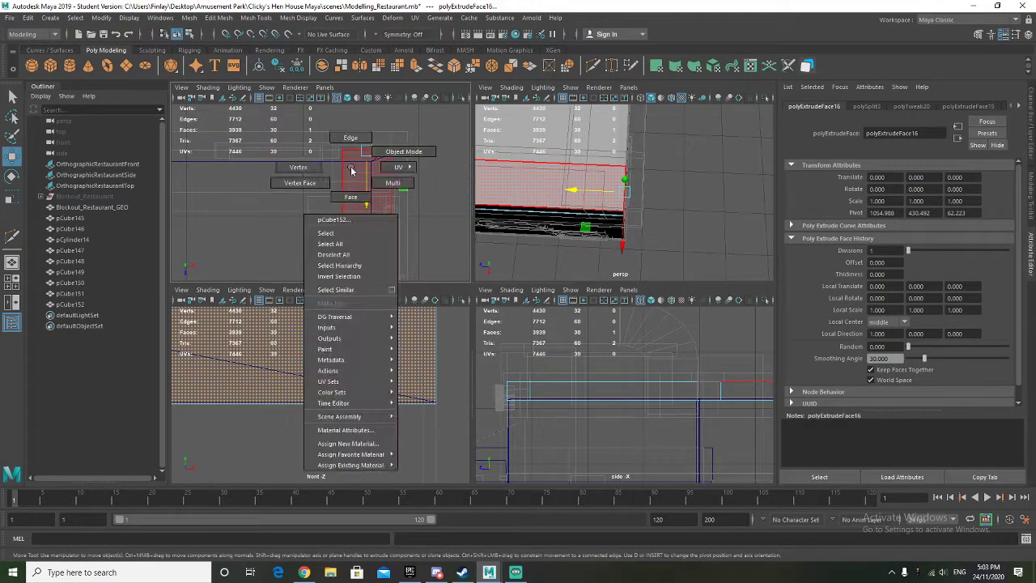
left_click(301, 167)
left_click(341, 151)
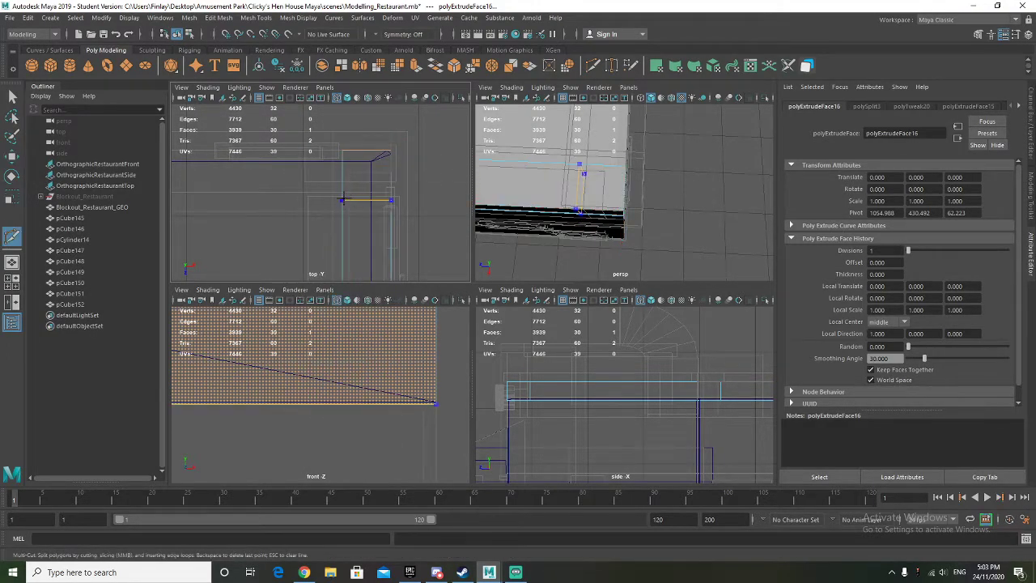
key("Return")
Step: Select the inner face of the far corner segment and extrude it along the long back edge of the roof
left_click_drag(676, 231, 506, 195, "alt")
right_click_drag(648, 168, 648, 198)
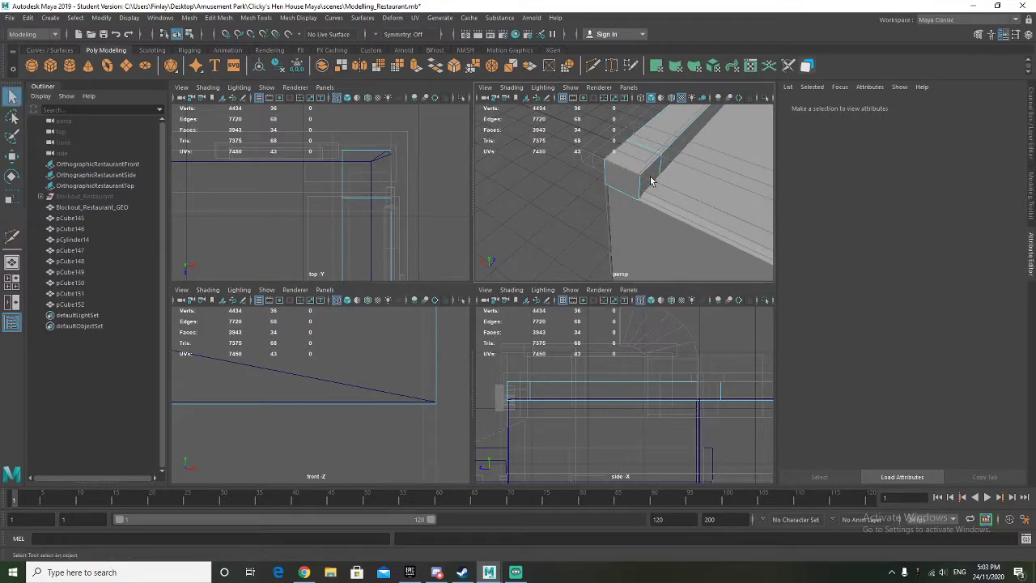
middle_click_drag(652, 193, 559, 187, "alt")
scroll(559, 187, "down", 5)
middle_click_drag(615, 205, 540, 173, "alt")
scroll(540, 173, "down", 6)
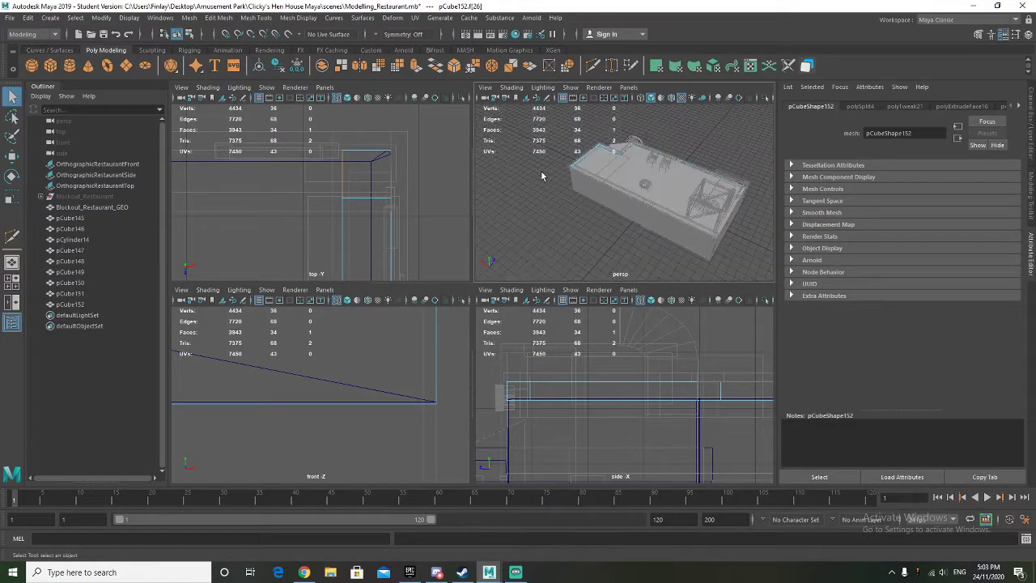
key("w")
key("ctrl+e")
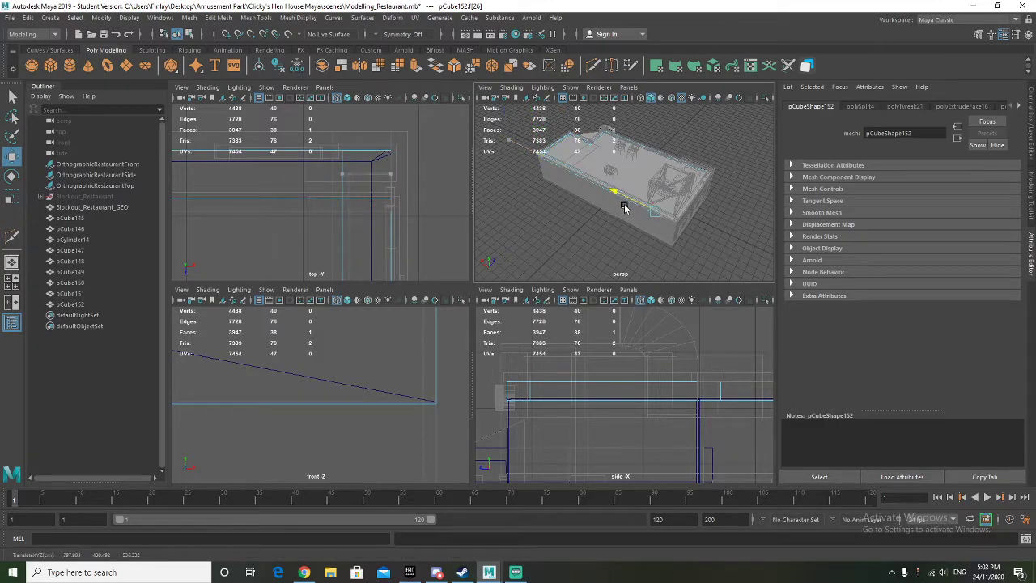
left_click_drag(639, 213, 664, 180)
Step: Adjust the back trim's end face along its length until it lines up with the opposite wall corner in the front view
key("f")
left_click_drag(590, 196, 632, 200)
scroll(301, 369, "down", 5)
middle_click_drag(233, 371, 478, 394, "alt")
scroll(229, 379, "down", 6)
middle_click_drag(229, 379, 439, 381, "alt")
mouse_move(182, 410)
middle_mouse_down("alt")
mouse_move(421, 404)
mouse_move(397, 395)
mouse_move(405, 390)
mouse_move(185, 416)
middle_mouse_up("alt")
scroll(405, 390, "up", 5)
scroll(407, 379, "up", 3)
mouse_move(407, 379)
middle_mouse_down("alt")
mouse_move(254, 414)
mouse_move(296, 408)
middle_mouse_up("alt")
scroll(267, 398, "up", 4)
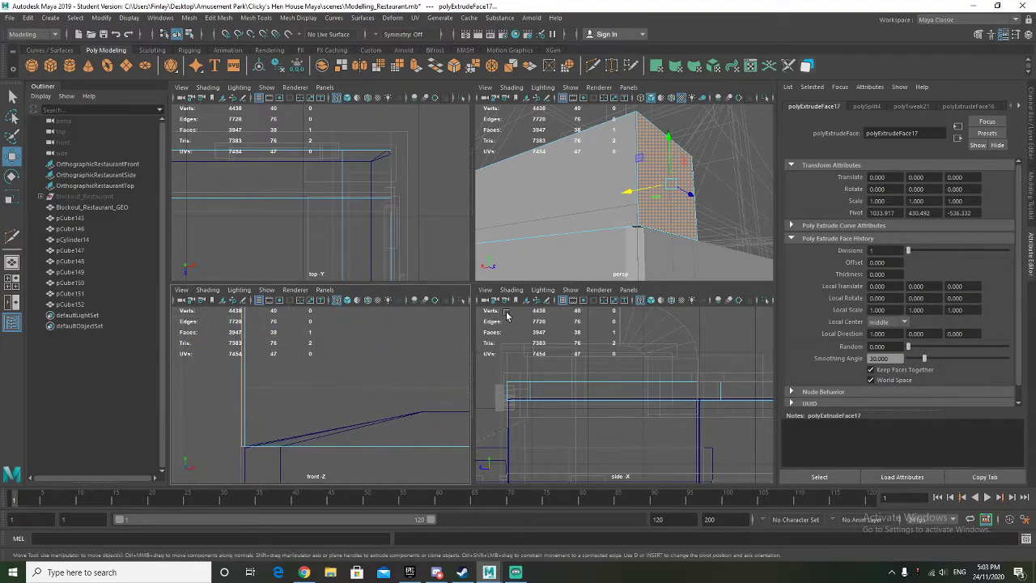
middle_click_drag(255, 377, 254, 470, "alt")
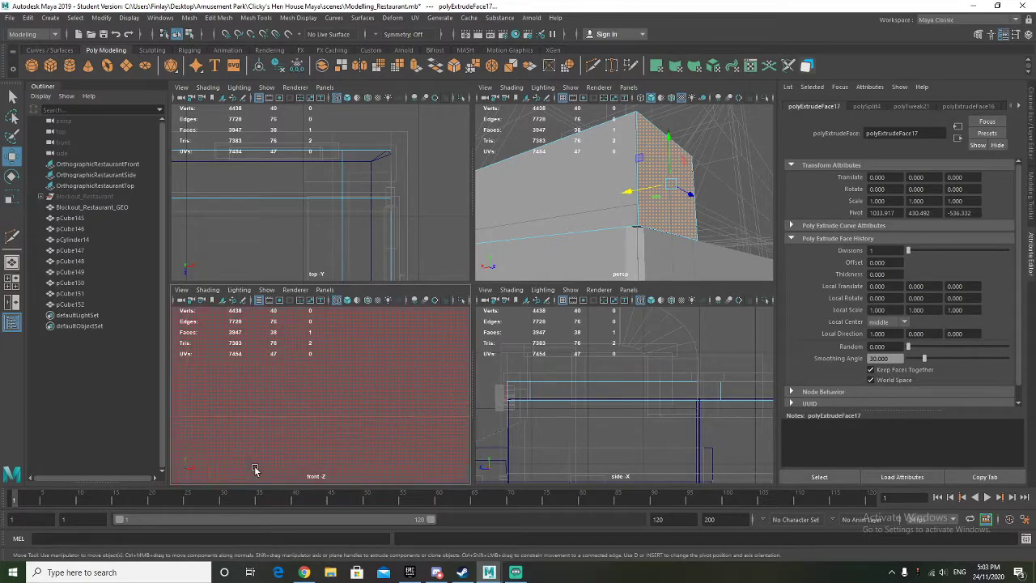
scroll(240, 424, "down", 5)
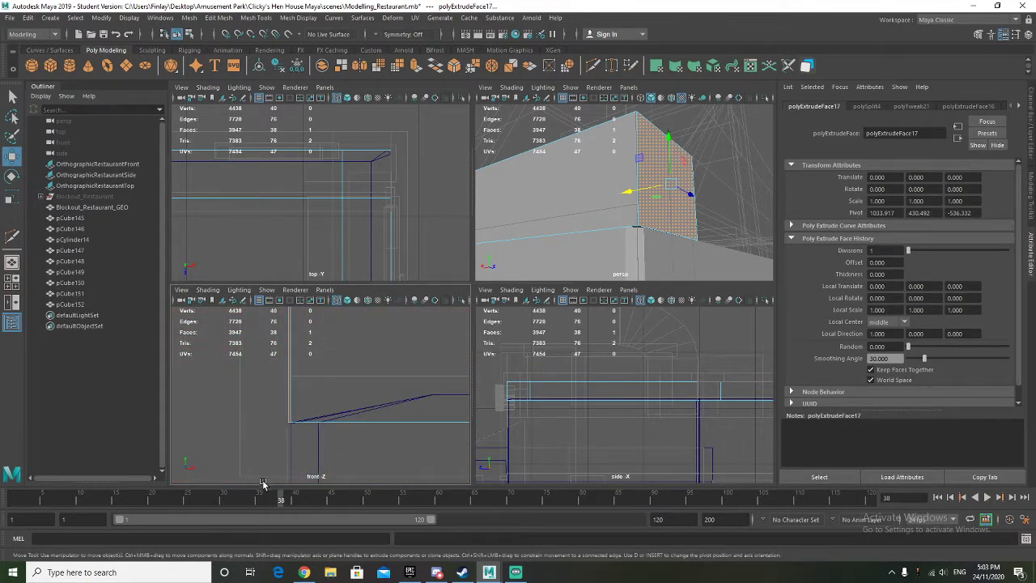
scroll(236, 429, "up", 5)
middle_click_drag(240, 428, 307, 403, "alt")
scroll(300, 394, "up", 3)
scroll(307, 403, "up", 4)
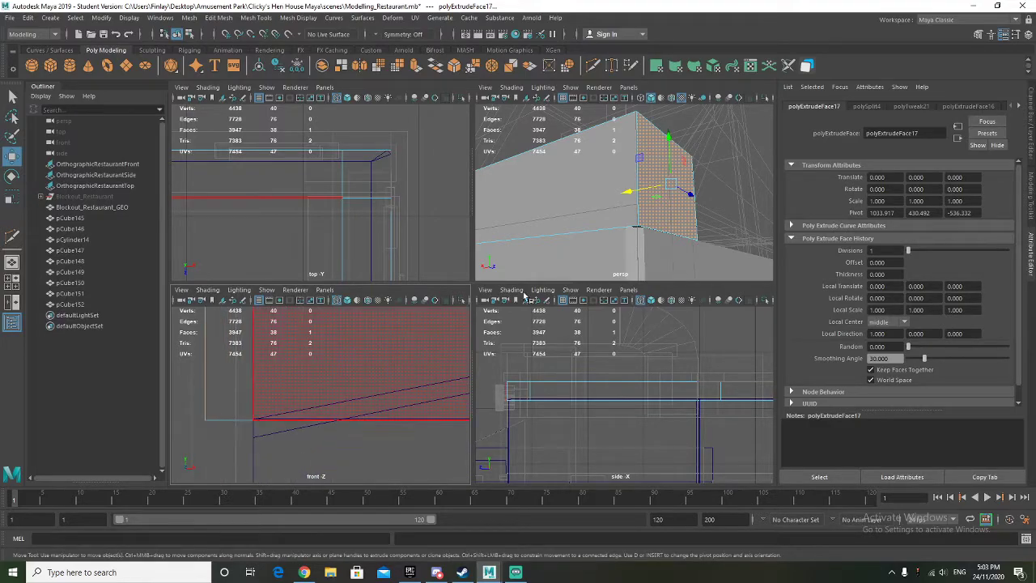
left_click_drag(636, 191, 633, 188)
scroll(652, 193, "up", 5)
scroll(652, 193, "down", 3)
key("f")
scroll(616, 241, "up", 4)
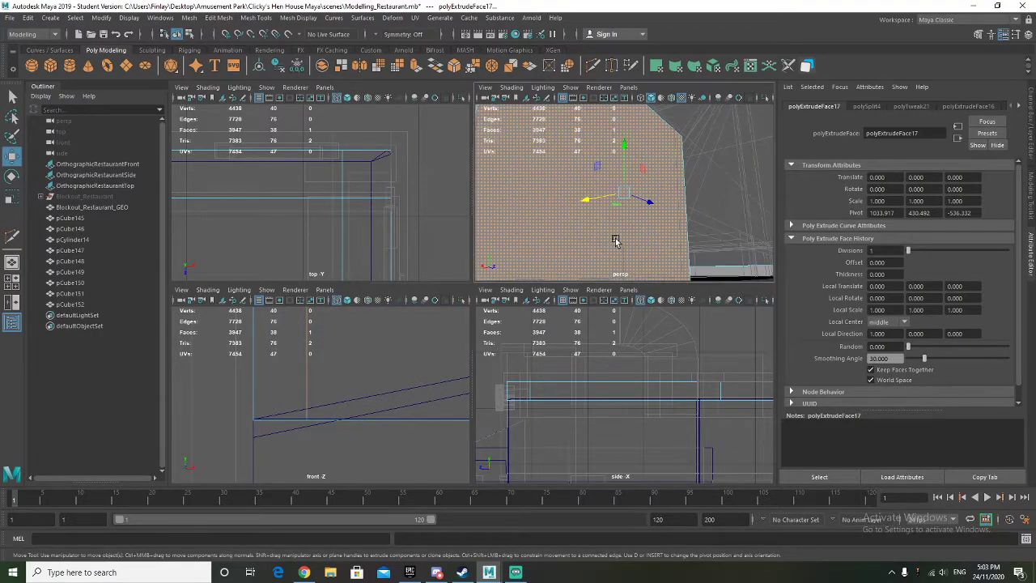
left_click_drag(589, 202, 585, 202)
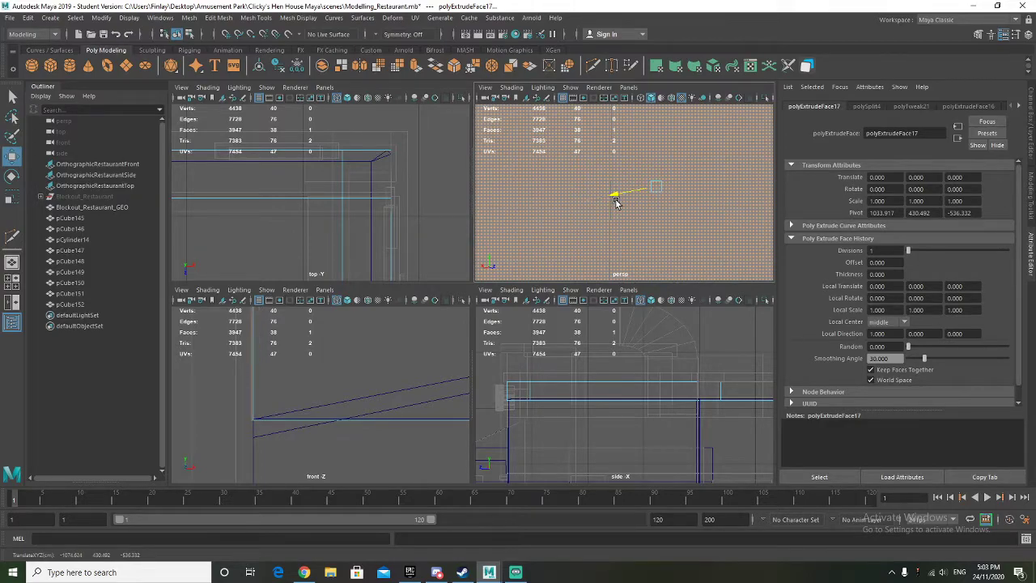
Step: Insert an edge loop across the back trim near its newly extruded end to form the next corner segment
left_click_drag(653, 199, 536, 189, "alt")
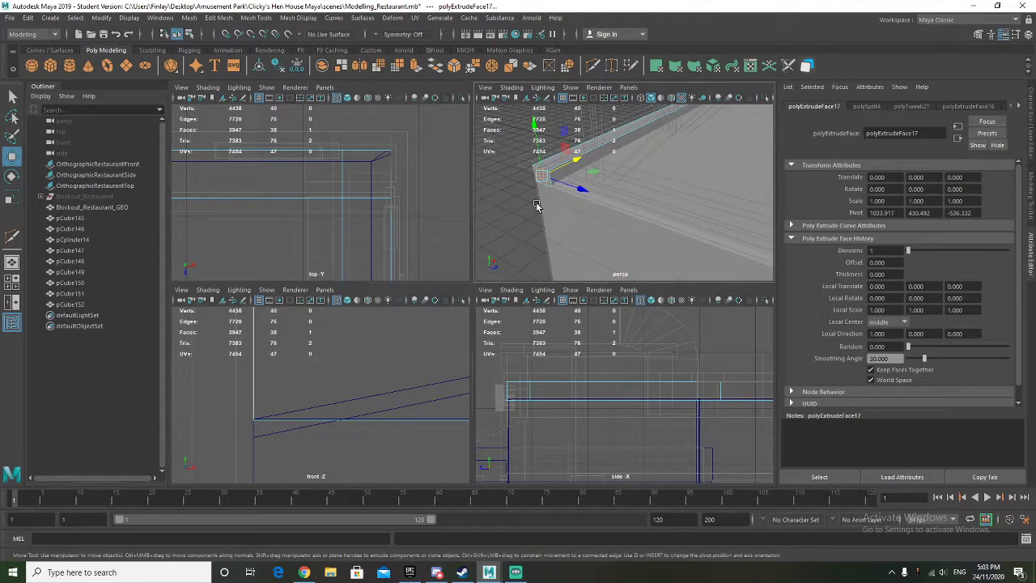
key("f")
key("f")
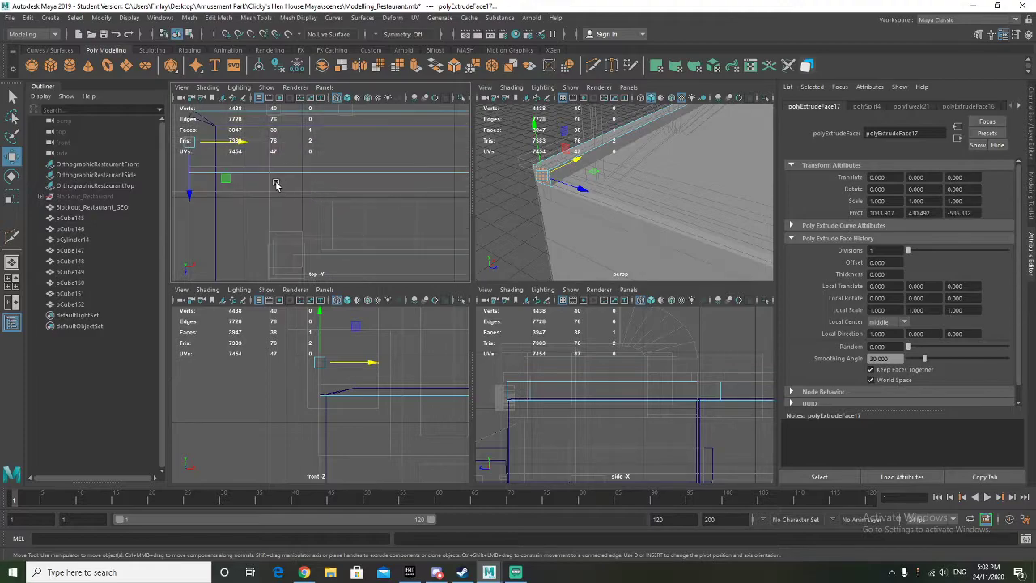
right_click_drag(268, 205, 212, 205, "shift")
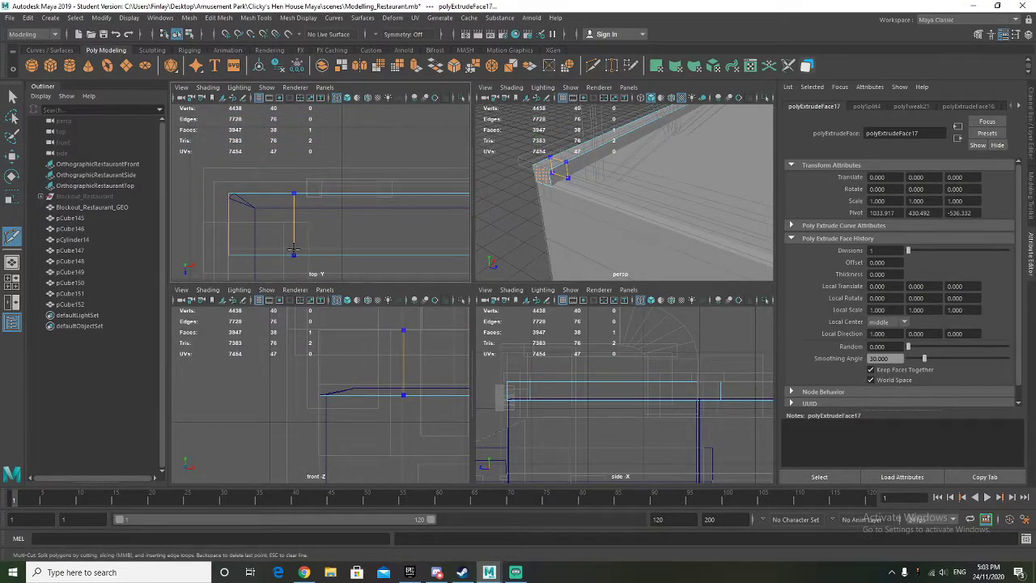
left_click(293, 249, "ctrl")
Step: Select the inner face of the back trim's end segment and activate the Move tool
scroll(567, 210, "down", 6)
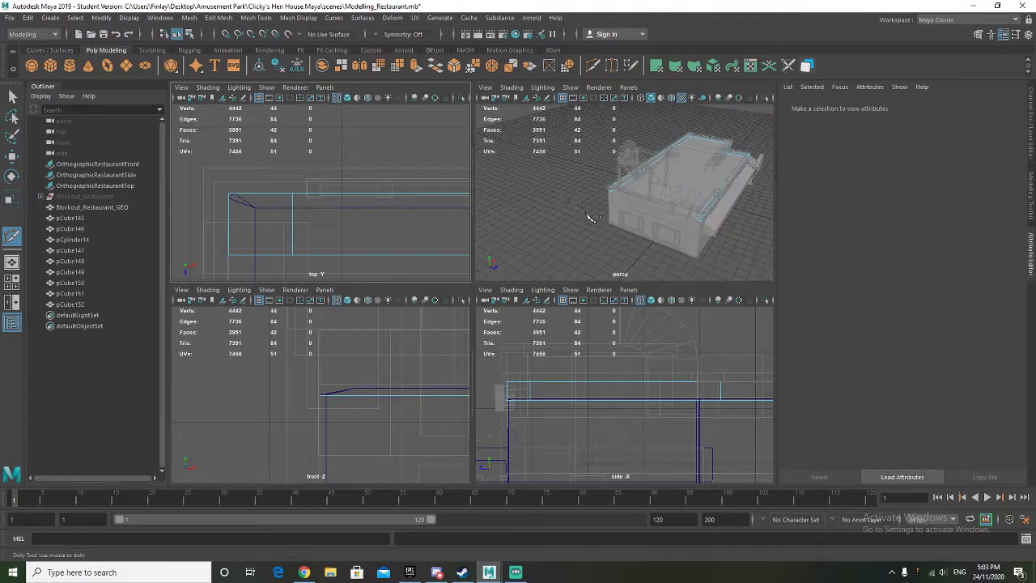
left_click_drag(582, 213, 671, 225, "alt")
scroll(671, 224, "up", 5)
middle_click_drag(671, 224, 461, 189, "alt")
left_click_drag(458, 188, 545, 203, "alt")
right_click_drag(542, 203, 527, 199)
left_click(533, 200)
left_click_drag(532, 199, 564, 215, "alt")
key("w")
scroll(564, 213, "down", 5)
left_click_drag(634, 236, 680, 272)
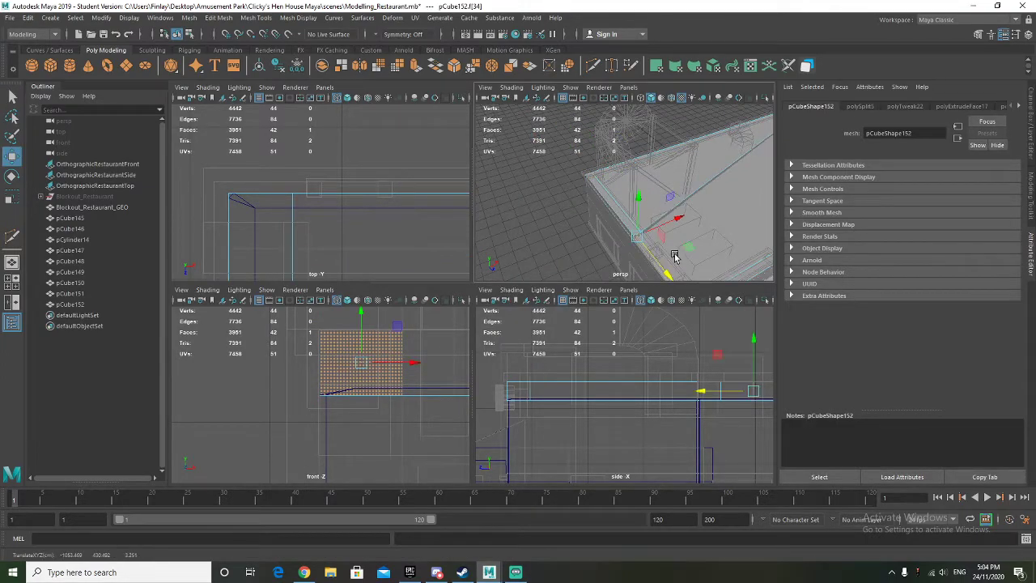
middle_click_drag(675, 254, 645, 220, "alt")
key("ctrl+z")
Step: Extrude the selected corner face along the remaining side of the roof towards the original front trim
left_click_drag(590, 182, 666, 263, "shift")
middle_click_drag(666, 263, 593, 162, "alt")
scroll(591, 160, "up", 5)
left_click_drag(591, 160, 620, 195, "alt")
scroll(569, 173, "down", 5)
left_click_drag(675, 228, 608, 257)
scroll(602, 257, "down", 5)
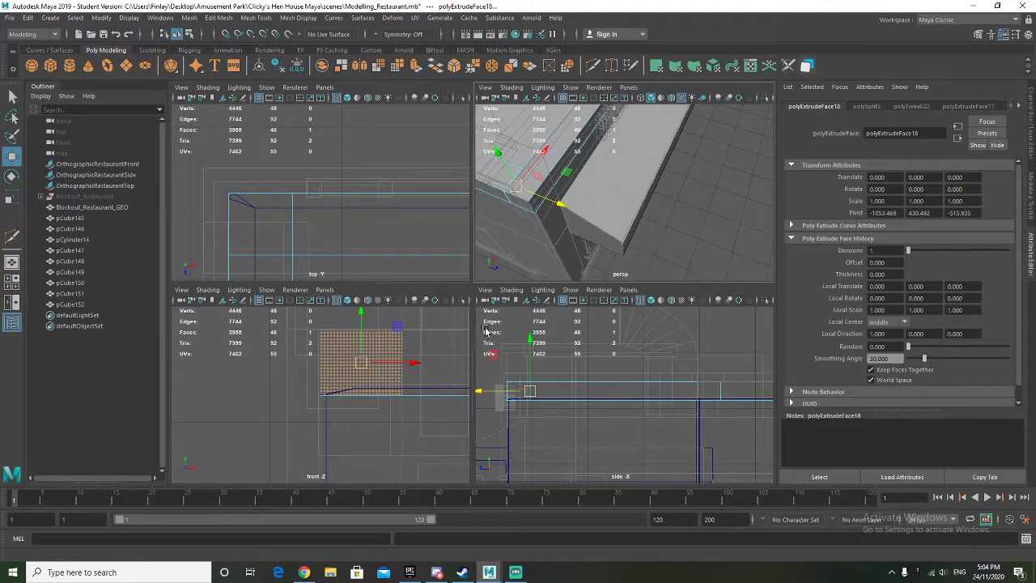
Step: Nudge the extruded side trim's end face into position against the original front trim in the top view
scroll(279, 252, "down", 6)
middle_click_drag(302, 248, 307, 146, "alt")
middle_click_drag(315, 243, 312, 121, "alt")
middle_click_drag(306, 234, 300, 73, "alt")
scroll(284, 205, "up", 6)
middle_click_drag(253, 187, 330, 208, "alt")
left_click_drag(282, 227, 284, 235)
scroll(320, 191, "up", 4)
middle_click_drag(323, 187, 331, 189, "alt")
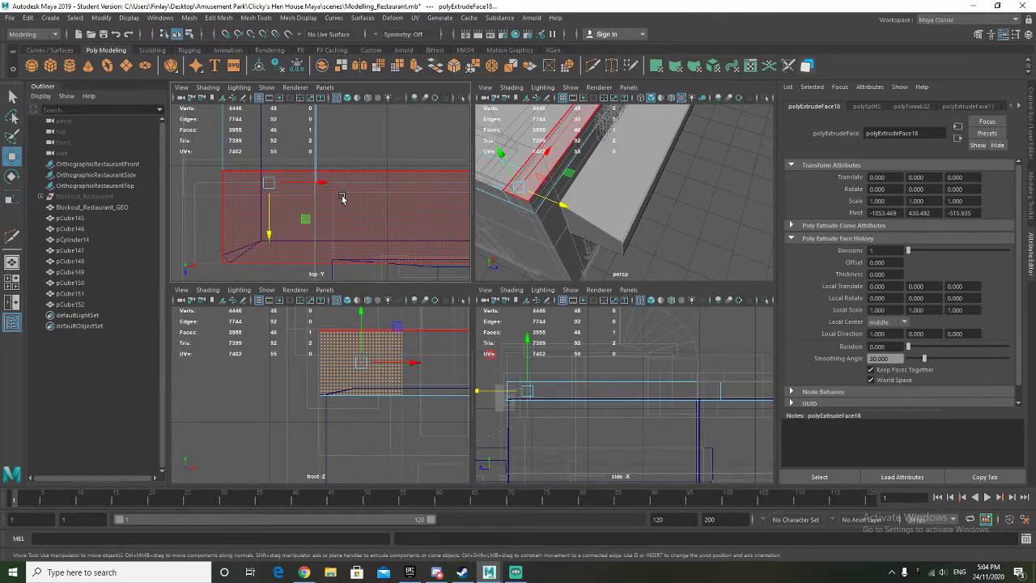
Step: Insert an edge loop across the original front trim, in line with the side trim's inner edge, using Multi-Cut
right_click(341, 198, "shift")
left_click(300, 196)
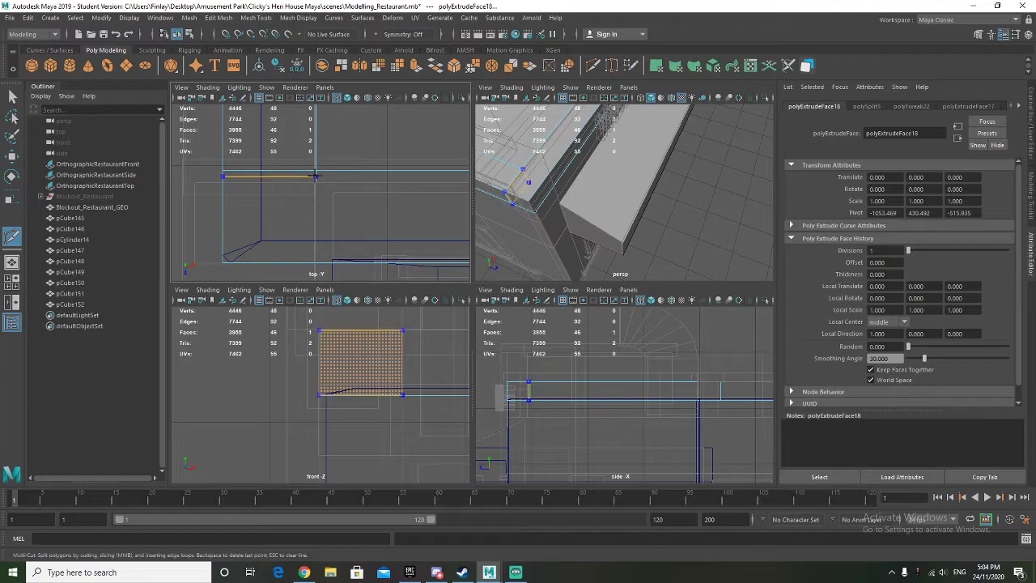
middle_click_drag(312, 201, 314, 220, "alt")
scroll(314, 204, "up", 6)
key("Escape")
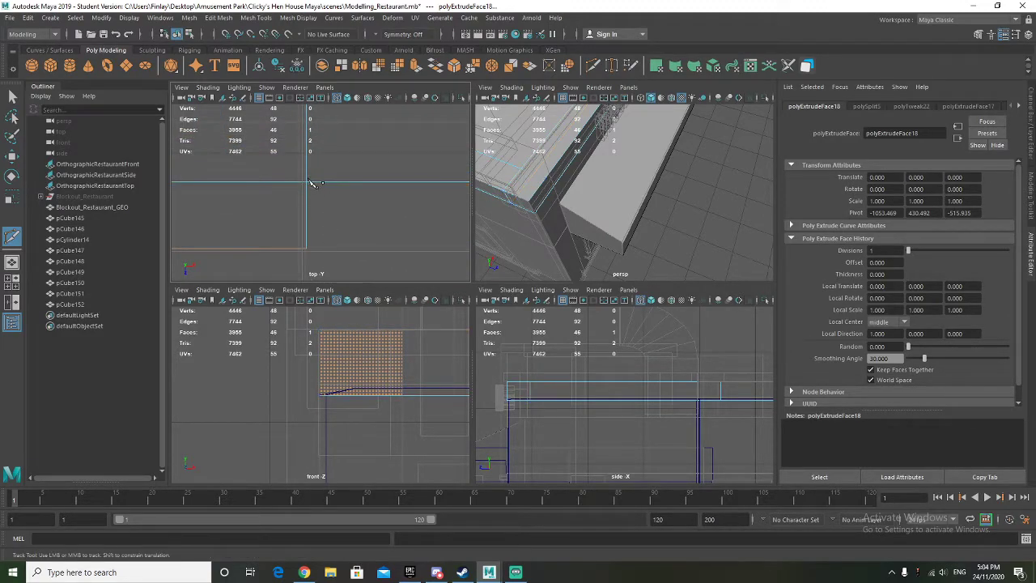
middle_click_drag(316, 249, 312, 281, "alt")
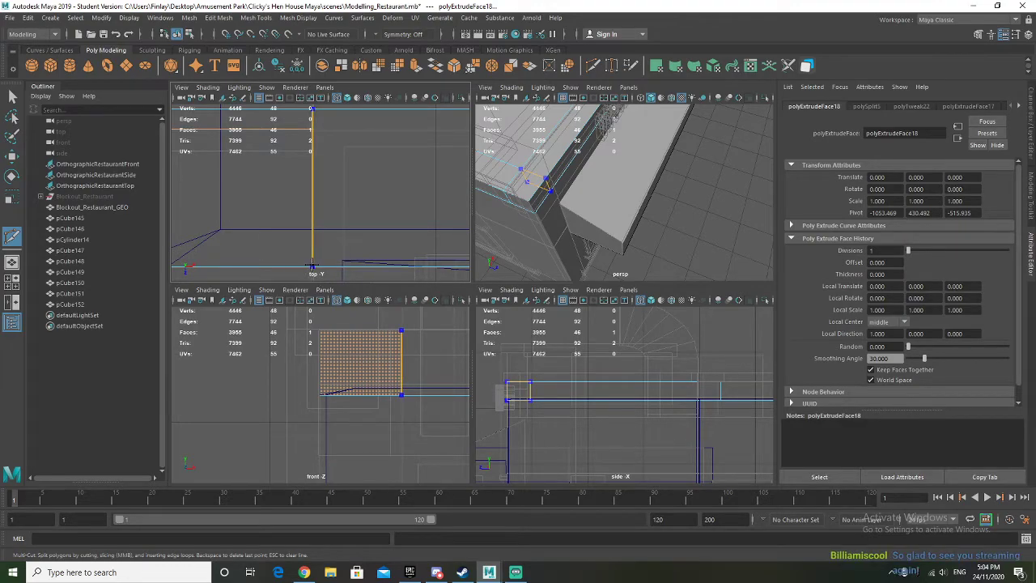
left_click(312, 266, "ctrl")
middle_click_drag(394, 136, 396, 215, "alt")
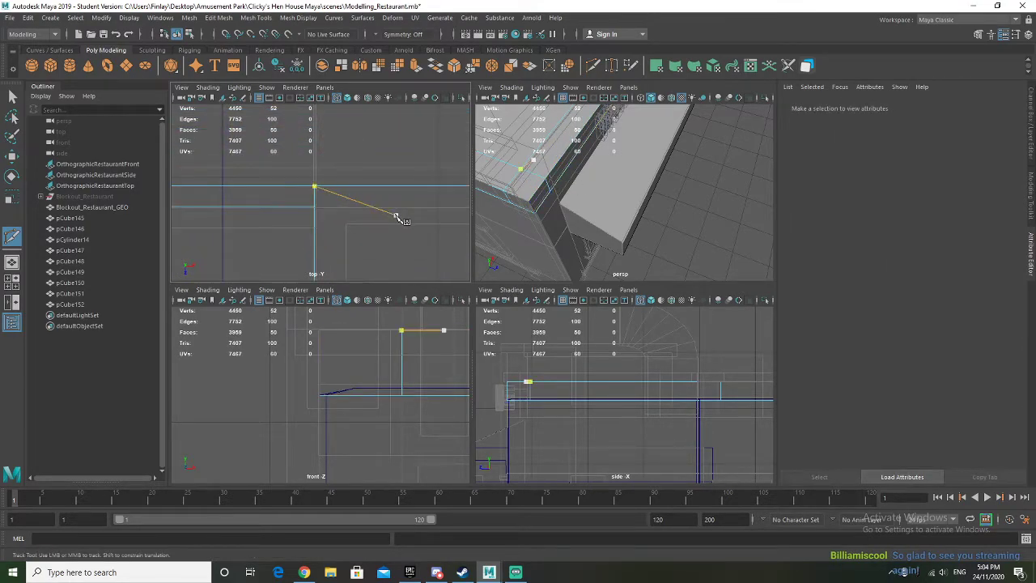
key("q")
Step: Try to move the vertical edge at the side trim's end along the roof side and undo the move
left_click_drag(547, 212, 560, 202, "alt")
right_click_drag(548, 142, 555, 166)
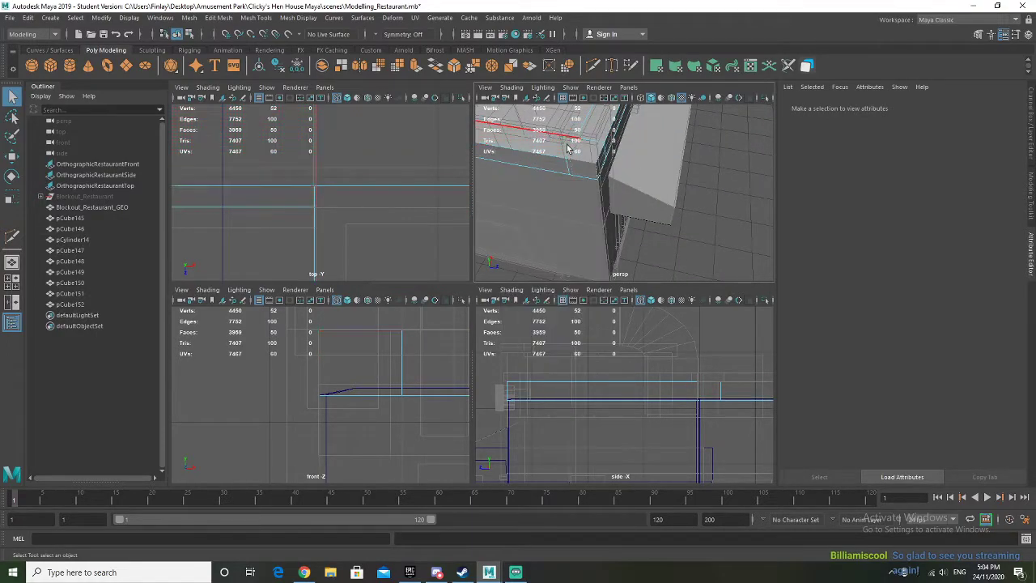
left_click(582, 182, "shift")
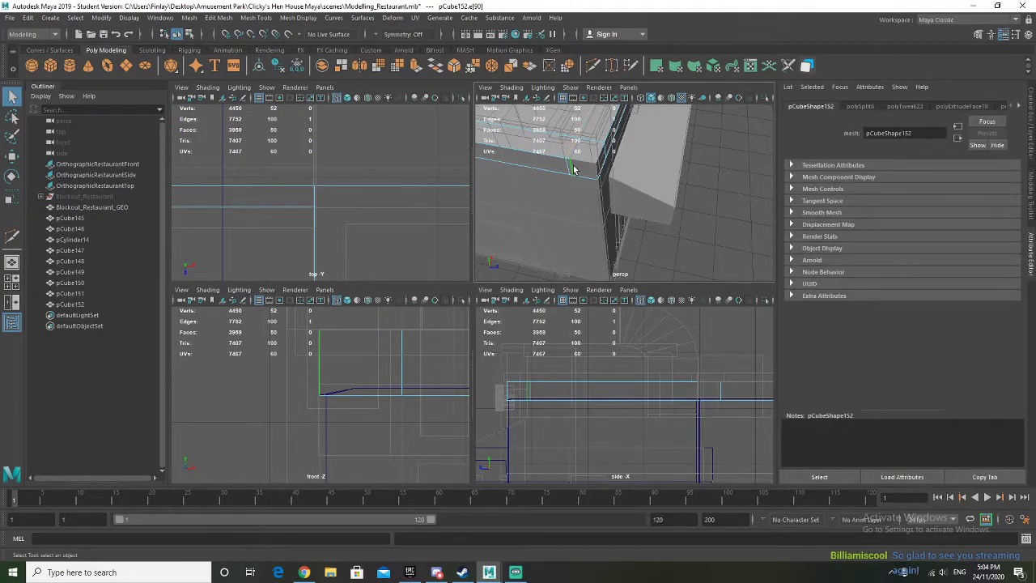
key("w")
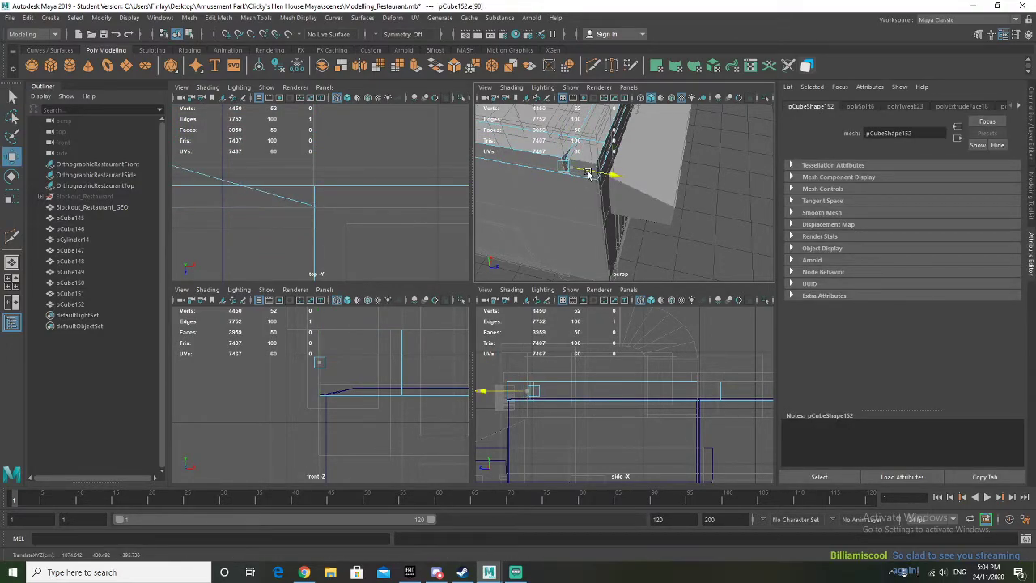
key("ctrl+z")
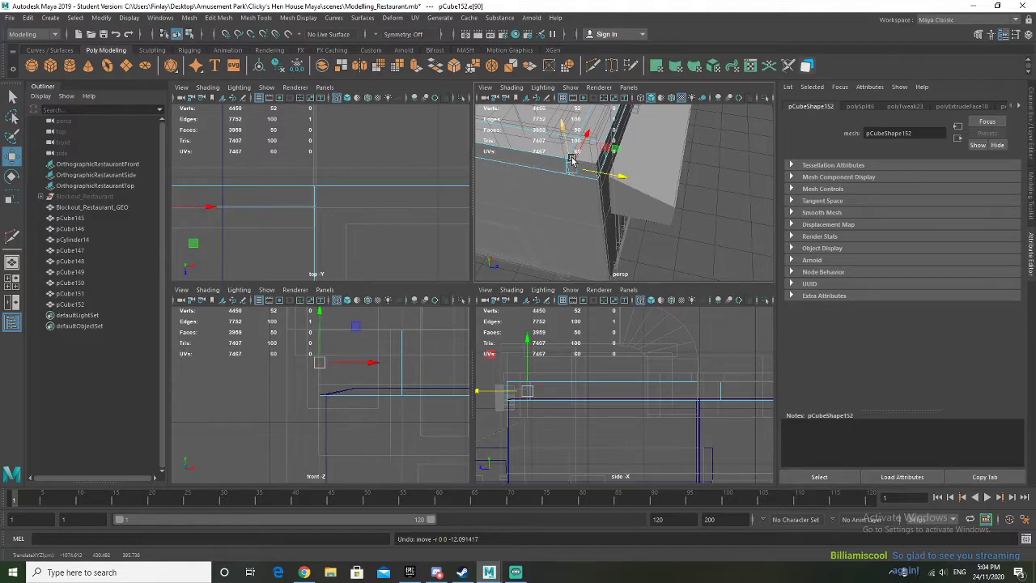
Step: Select the side trim's end edges and move them back from the front corner to open a gap
scroll(549, 162, "up", 5)
left_click_drag(563, 184, 622, 135, "alt")
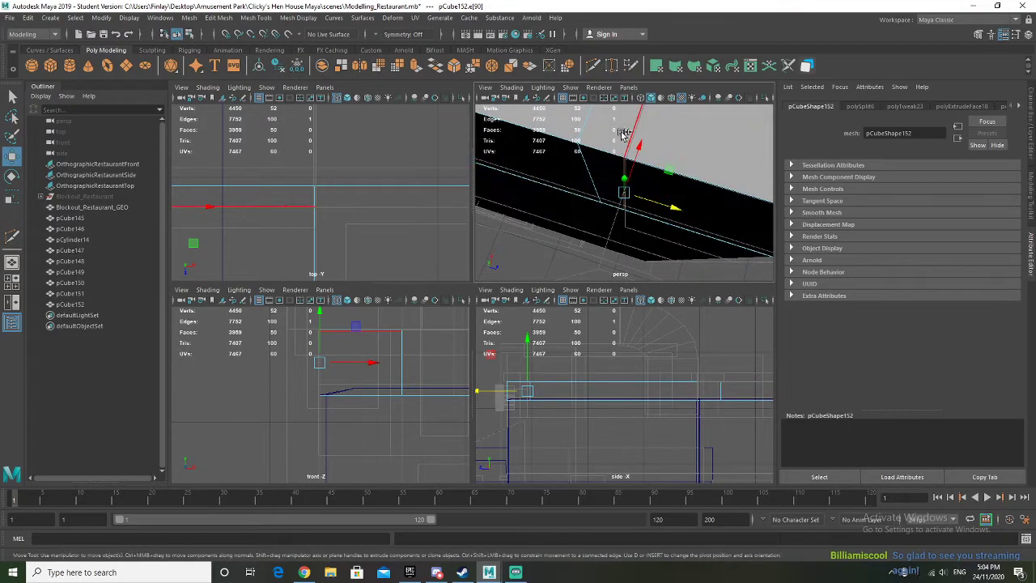
left_click_drag(592, 199, 590, 195, "alt")
scroll(591, 195, "down", 3)
left_click_drag(669, 161, 624, 186)
middle_click(625, 148)
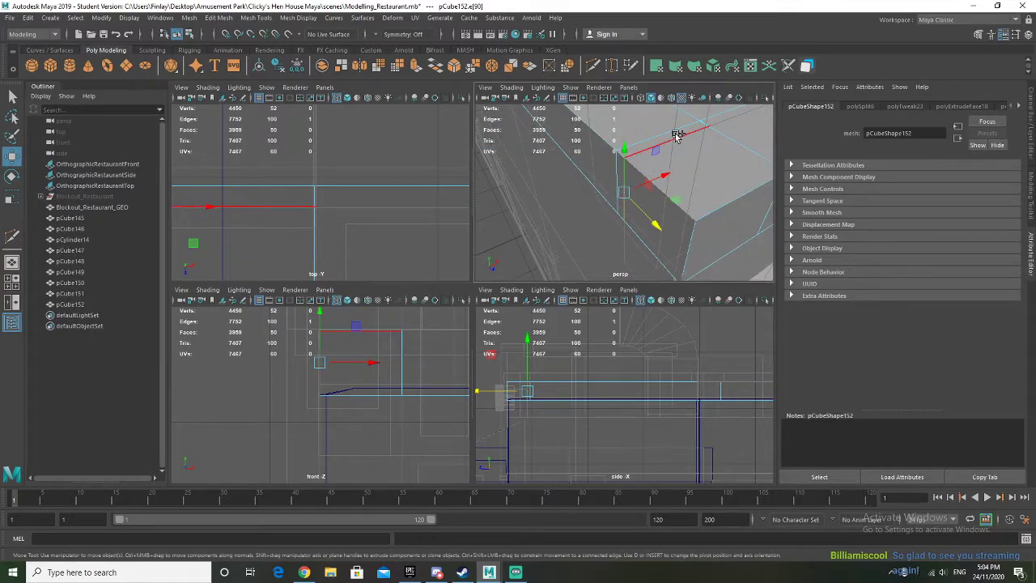
left_click_drag(701, 204, 670, 177)
left_click_drag(670, 176, 737, 165, "alt")
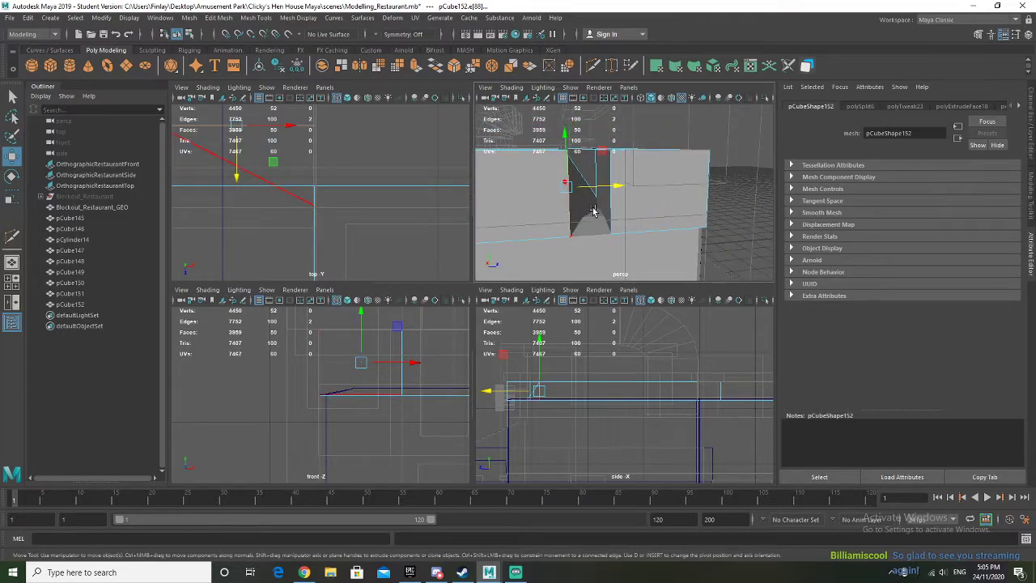
Step: Delete the corner segment's face and the side trim's end face that face each other across the gap
left_click_drag(593, 210, 614, 195, "alt")
right_click_drag(636, 186, 635, 213)
left_click(639, 174)
left_click_drag(639, 174, 620, 223, "alt")
key("Delete")
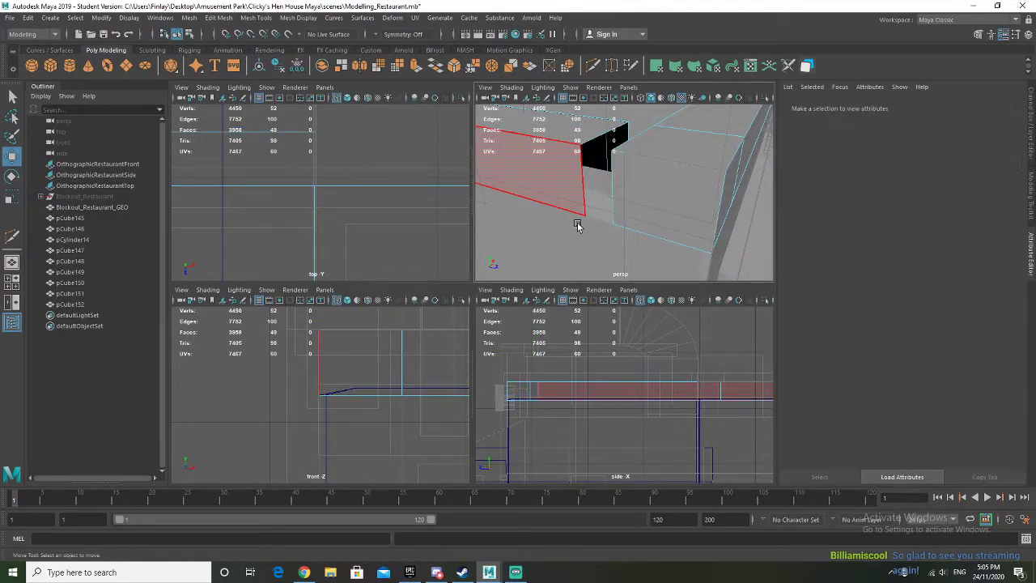
key("space")
left_click_drag(550, 220, 640, 159, "alt")
left_click(593, 184)
key("Delete")
Step: Select the whole roof trim object and isolate it in the perspective view
right_click_drag(652, 148, 698, 136)
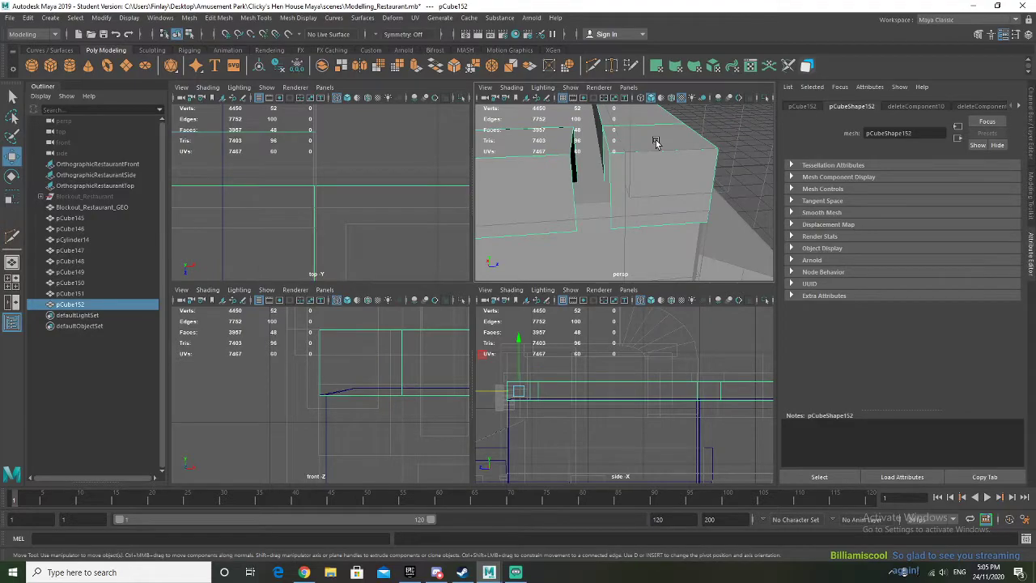
key("ctrl+1")
left_click_drag(633, 216, 606, 224, "alt")
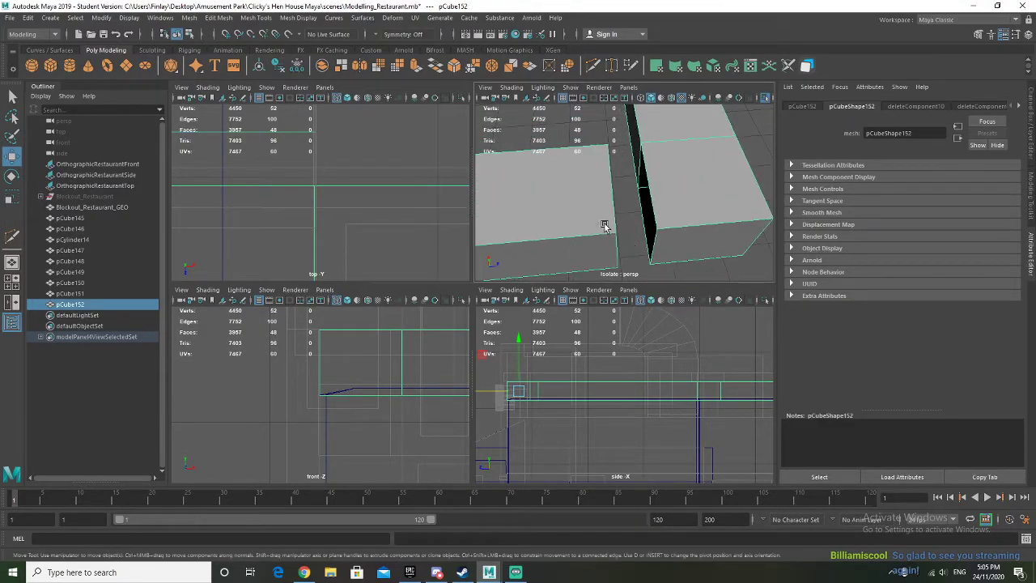
Step: Weld the side trim's open end vertices to the matching corner segment vertices with the Target Weld tool
right_click_drag(581, 190, 581, 221)
right_click_drag(535, 197, 535, 198)
left_click(657, 232)
key("q")
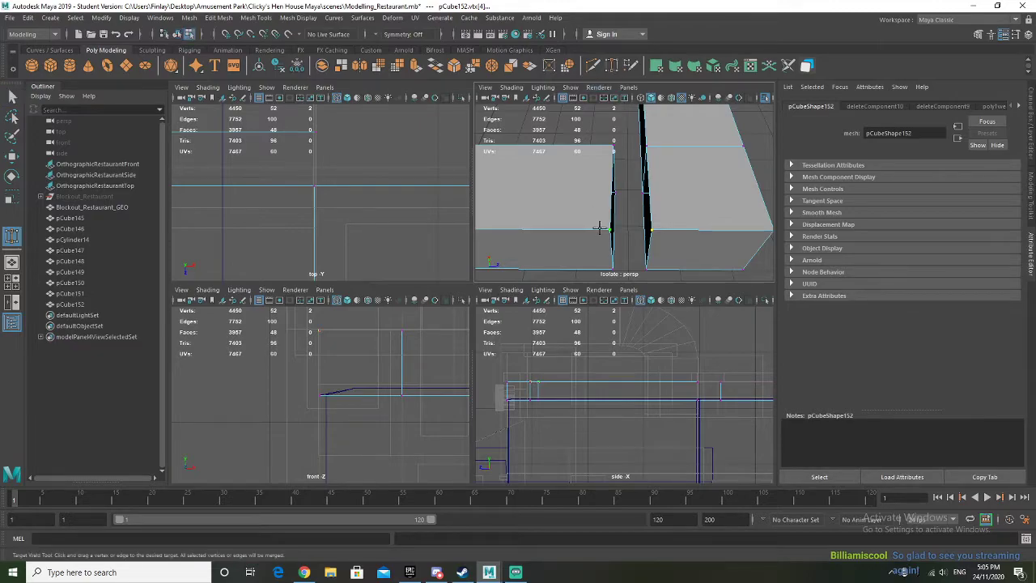
left_click_drag(663, 232, 657, 231)
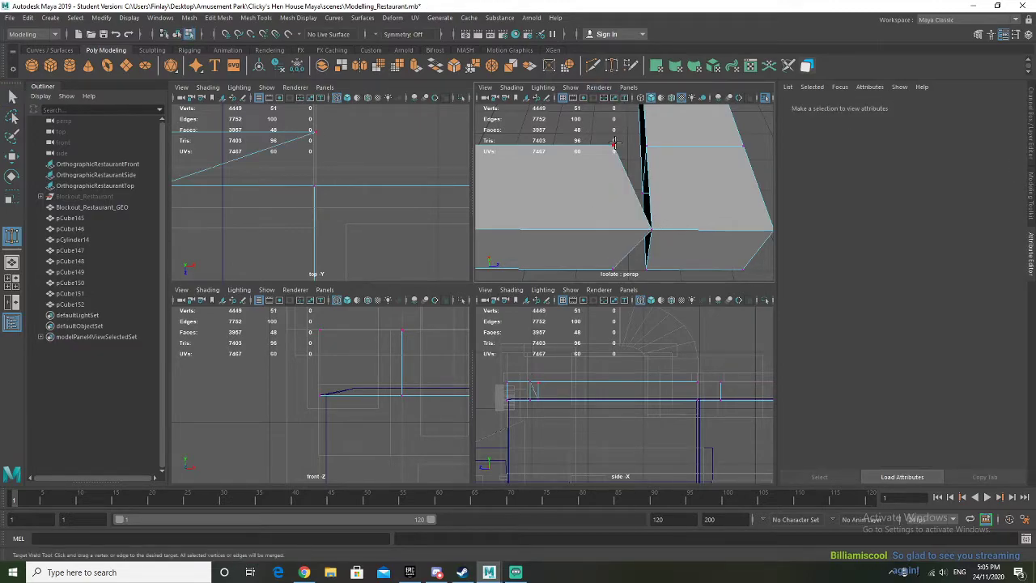
left_click_drag(641, 143, 595, 277, "alt")
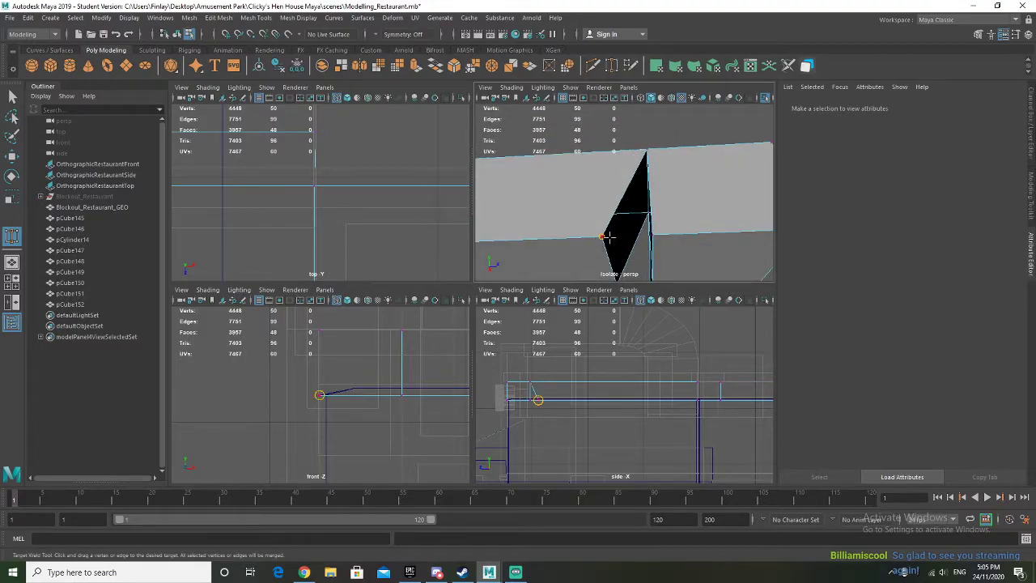
left_click_drag(652, 234, 652, 235)
mouse_move(652, 234)
left_mouse_down("alt")
mouse_move(640, 219)
mouse_move(622, 231)
mouse_move(665, 231)
left_mouse_up("alt")
left_click_drag(653, 175, 634, 295, "alt")
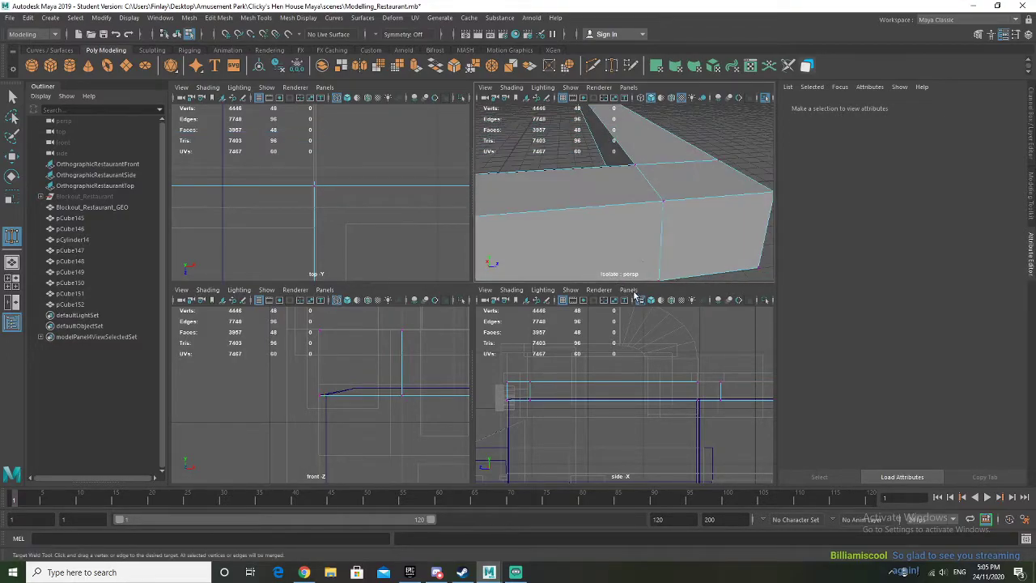
Step: Examine the welded corner and the complete trim loop from several angles, and end the isolated display
right_click(657, 197)
left_click_drag(661, 203, 720, 215, "alt")
left_click(638, 156)
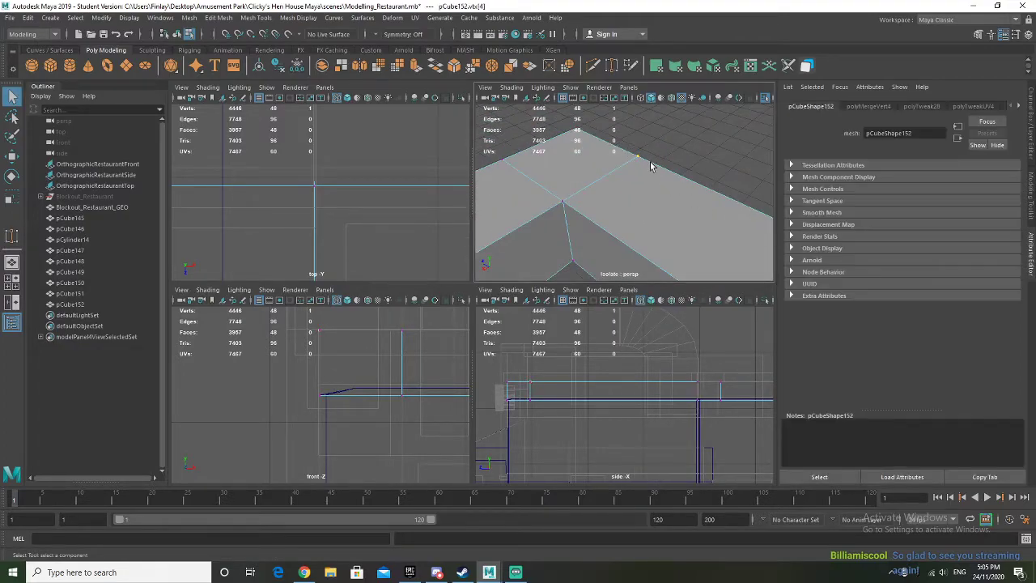
left_click_drag(567, 149, 643, 217, "alt")
right_click_drag(628, 182, 673, 166)
scroll(665, 170, "down", 10)
mouse_move(606, 192)
left_mouse_down("alt")
mouse_move(603, 162)
mouse_move(608, 187)
left_mouse_up("alt")
scroll(608, 176, "up", 8)
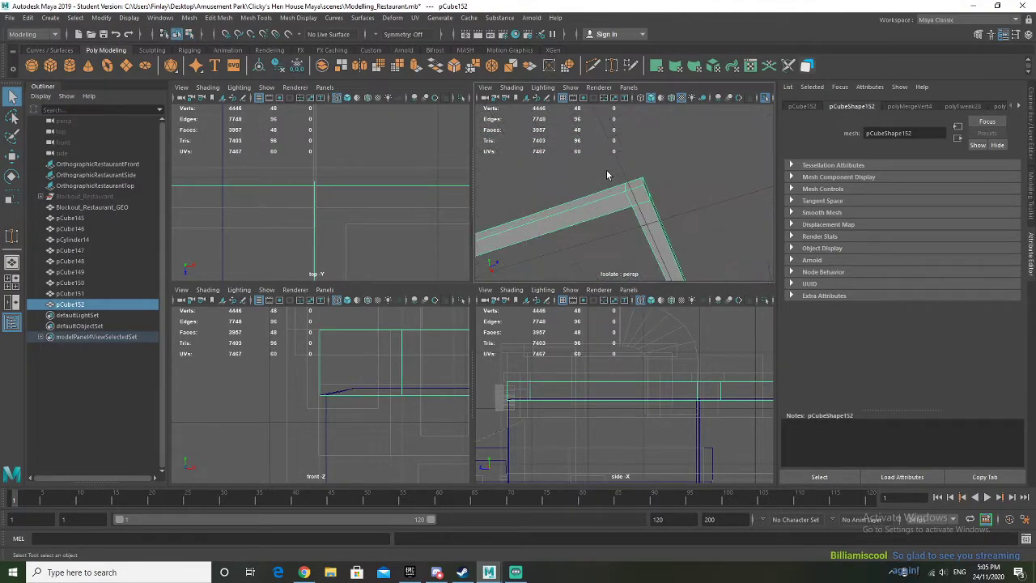
scroll(613, 195, "up", 3)
right_click_drag(607, 201, 607, 199)
left_click_drag(607, 177, 609, 245, "alt")
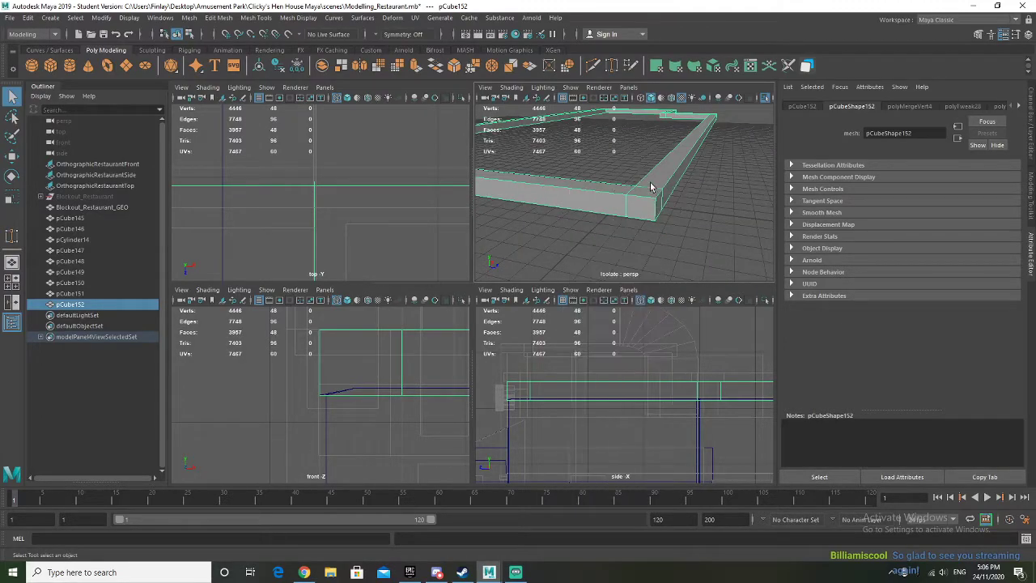
key("ctrl+1")
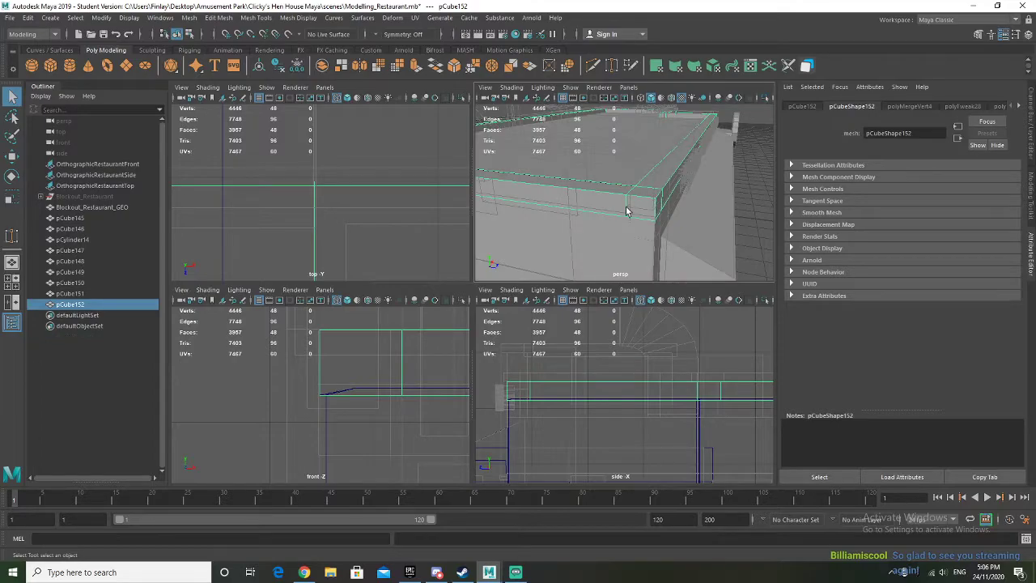
Step: Duplicate the roof trim, centre the copy's pivot and raise the copy above the original trim
key("ctrl+d")
key("w")
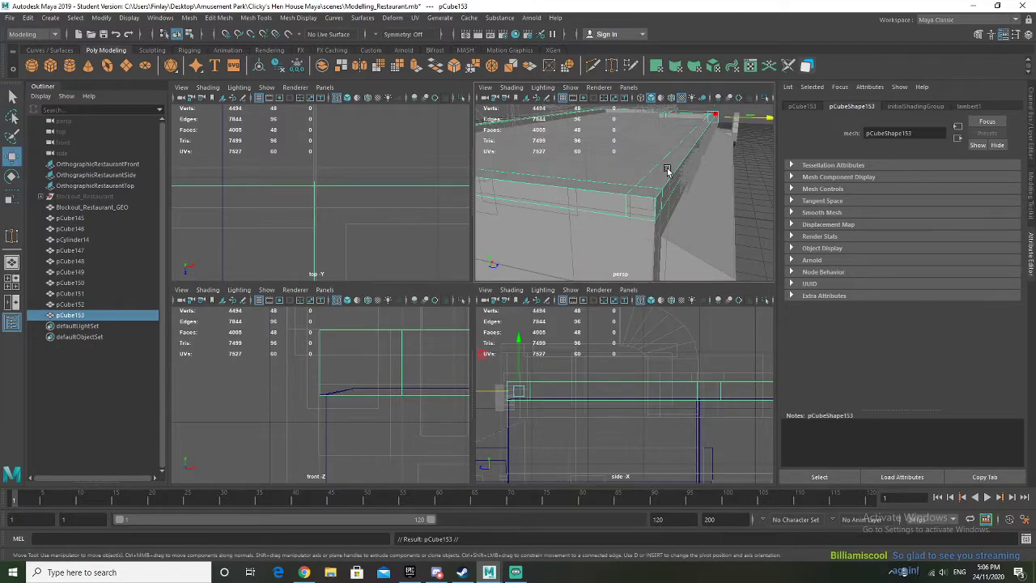
key("f")
left_click(259, 66)
left_click_drag(619, 136, 620, 127)
scroll(619, 138, "up", 4)
left_click_drag(607, 167, 631, 136, "alt")
left_click_drag(568, 126, 576, 208)
Step: Try scaling the duplicated trim's height, undo the scaling and delete the copy
key("r")
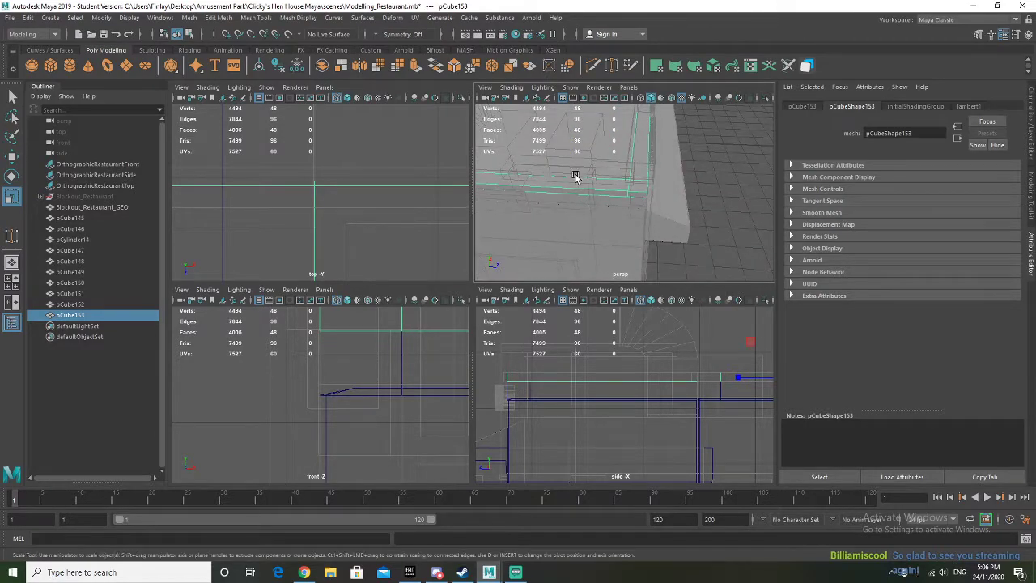
scroll(577, 177, "down", 5)
left_click_drag(580, 168, 556, 162, "alt")
scroll(567, 201, "up", 5)
left_click_drag(708, 139, 619, 180)
key("w")
middle_click_drag(619, 180, 608, 183, "alt")
left_click_drag(607, 182, 704, 186, "alt")
key("ctrl+z")
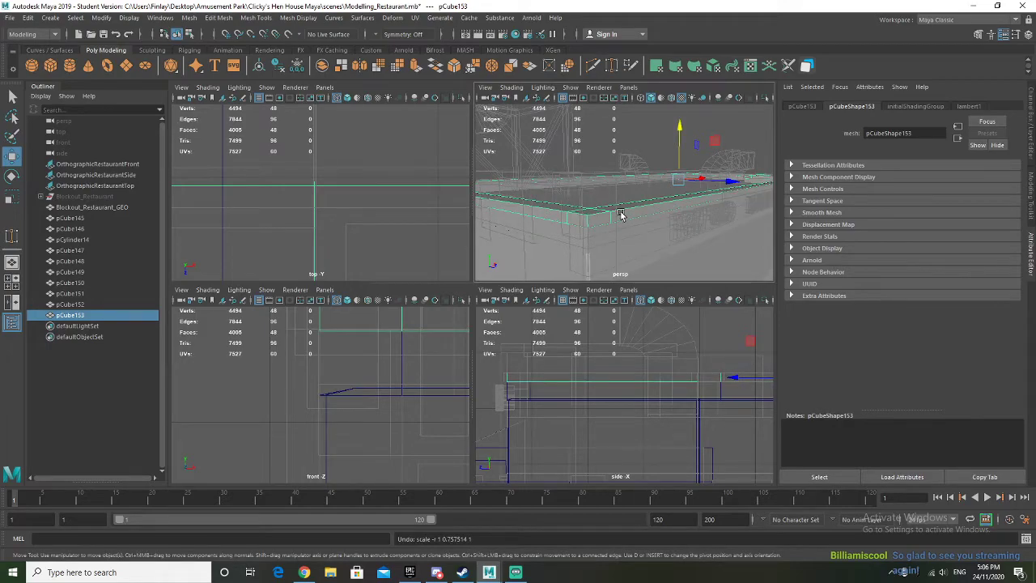
key("Delete")
Step: Insert an edge loop across the front trim of pCube152, aligned with the blockout's raised section edge
right_click_drag(596, 224, 628, 193)
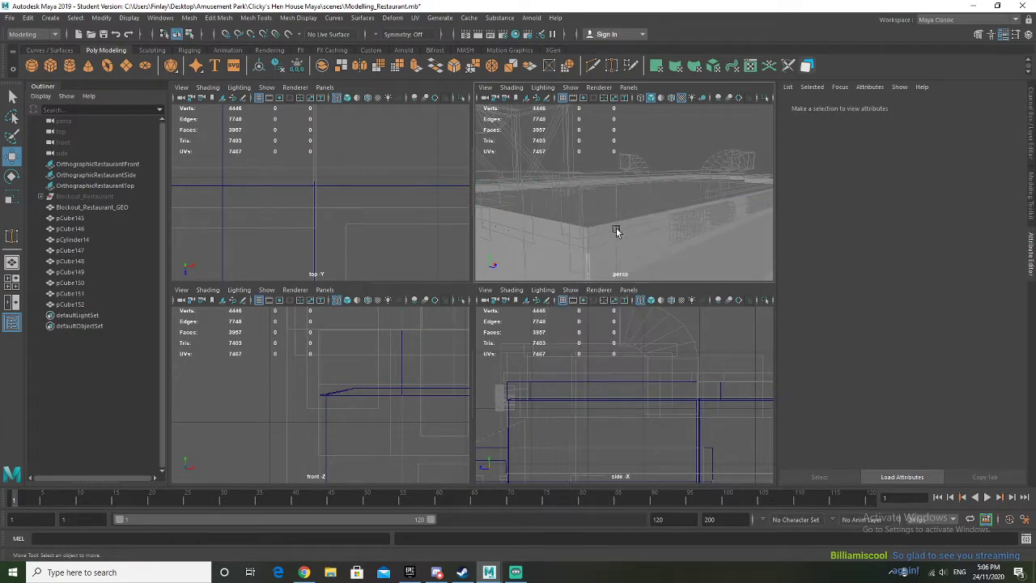
left_click(615, 222)
mouse_move(641, 217)
left_mouse_down("alt")
mouse_move(620, 228)
mouse_move(485, 178)
mouse_move(563, 233)
mouse_move(638, 221)
mouse_move(632, 211)
left_mouse_up("alt")
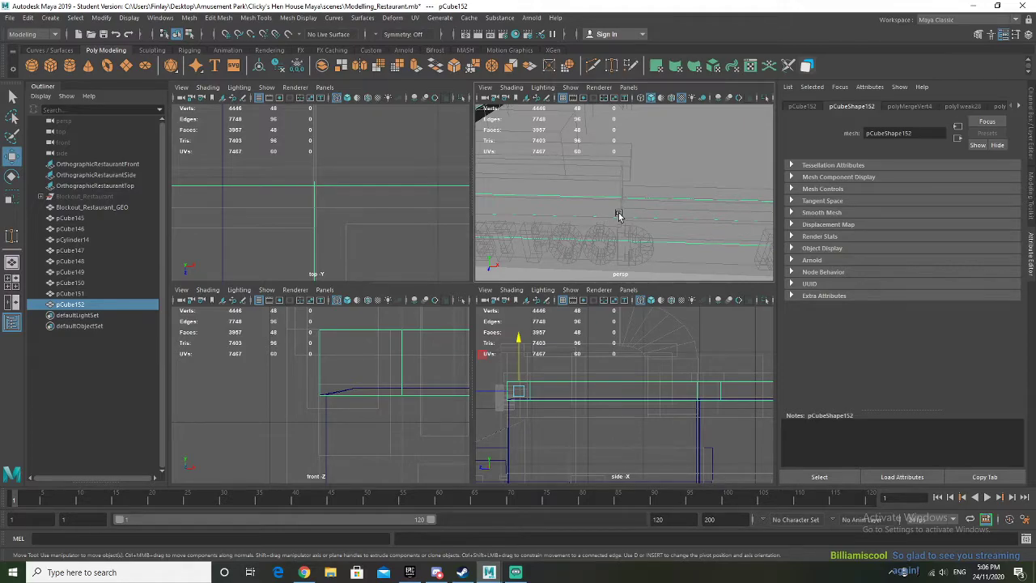
right_click_drag(620, 218, 573, 215, "shift")
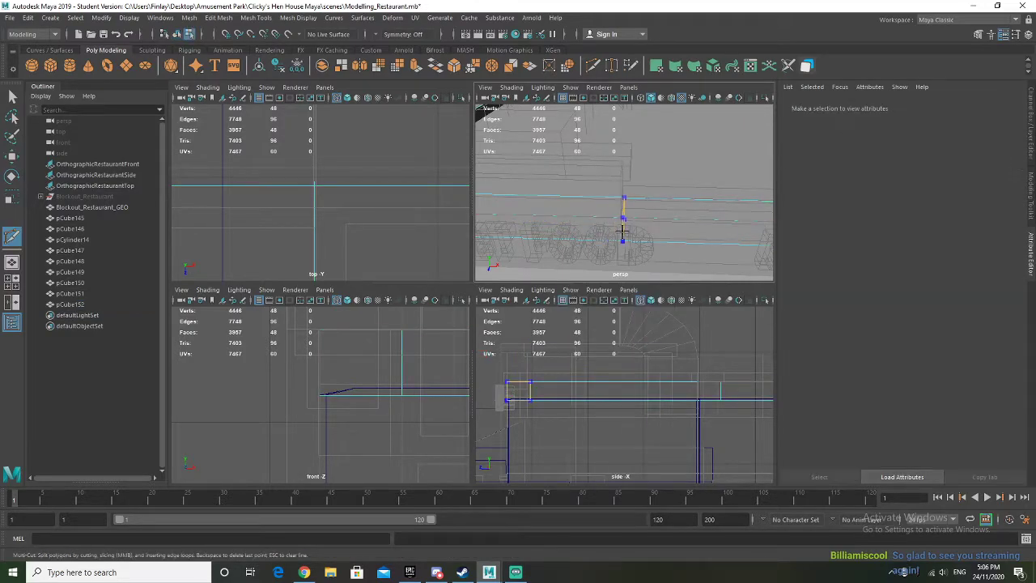
left_click_drag(618, 234, 625, 233, "alt")
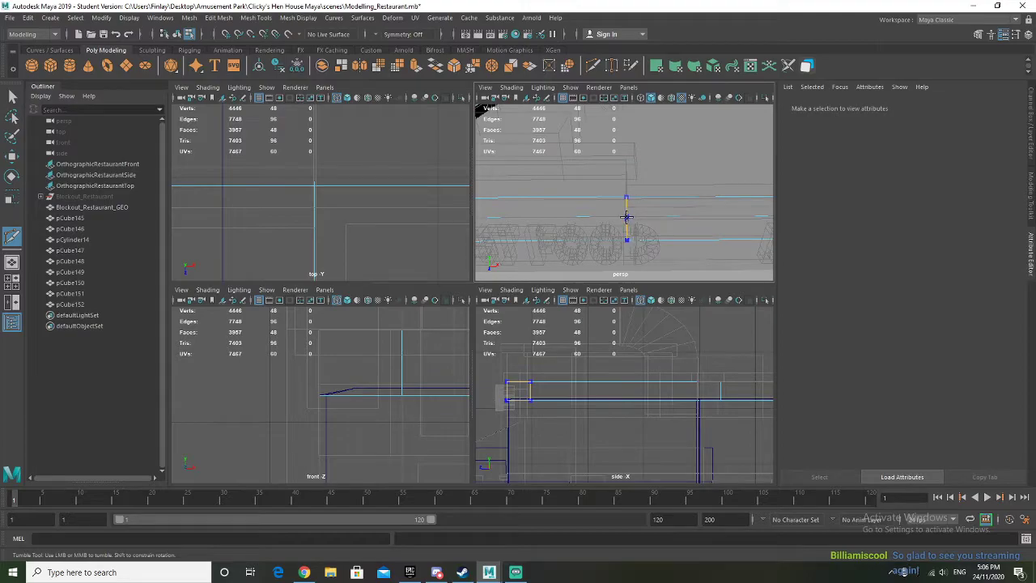
left_click_drag(522, 239, 634, 229, "alt")
right_click_drag(634, 229, 550, 254, "alt")
left_click_drag(550, 254, 596, 252, "alt")
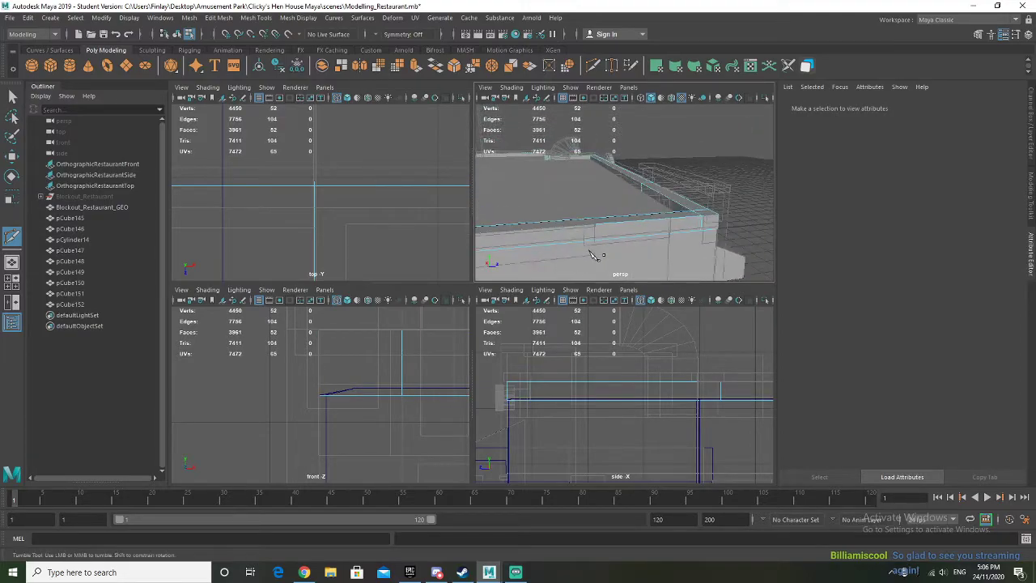
Step: Insert an edge loop across the side trim, aligned with the end of the blockout's raised section
middle_click_drag(597, 251, 608, 212, "alt")
left_click_drag(613, 214, 637, 211, "alt")
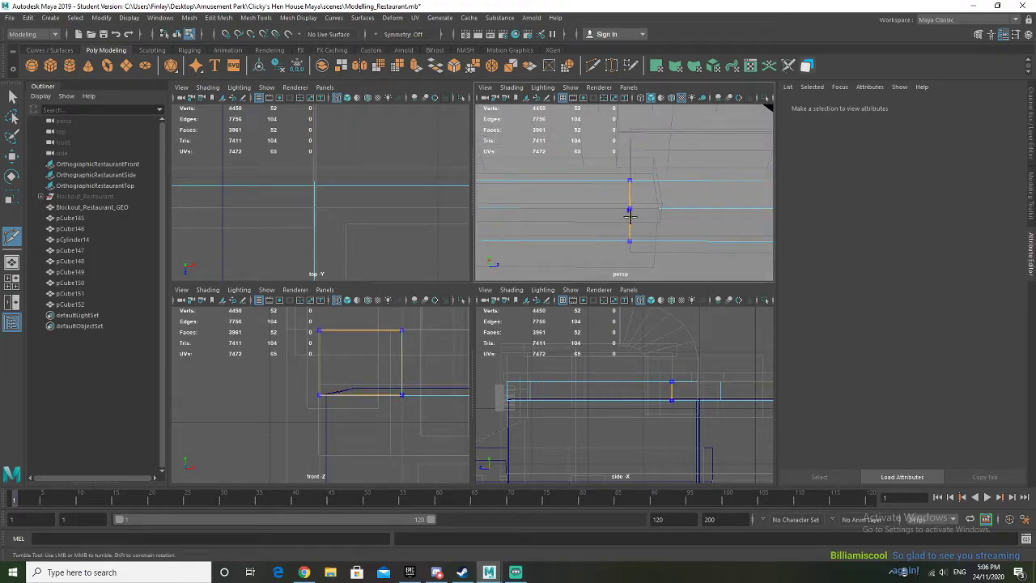
right_click_drag(654, 218, 595, 206, "alt")
left_click_drag(594, 207, 634, 194, "alt")
right_click(634, 194)
Step: Select the three top faces around the front corner, between the new edge loops, and extrude them upwards
right_click_drag(625, 204, 647, 198, "alt")
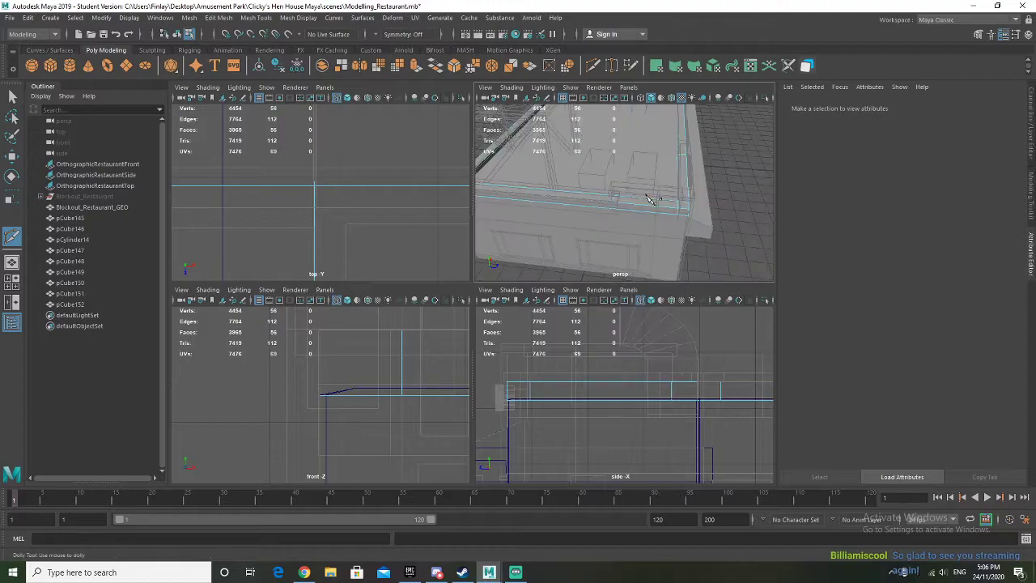
left_click(644, 203)
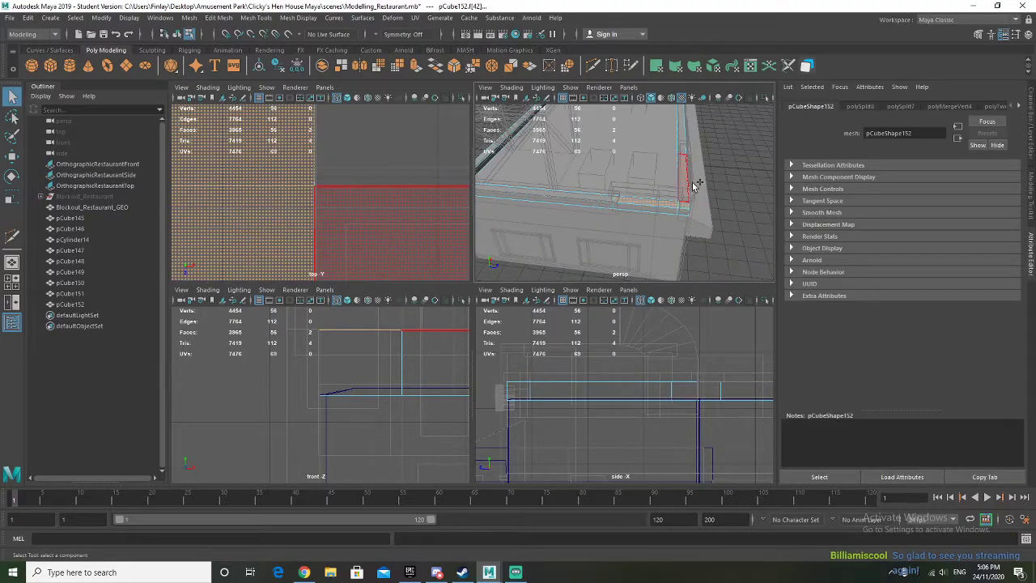
left_click_drag(669, 228, 626, 220, "alt")
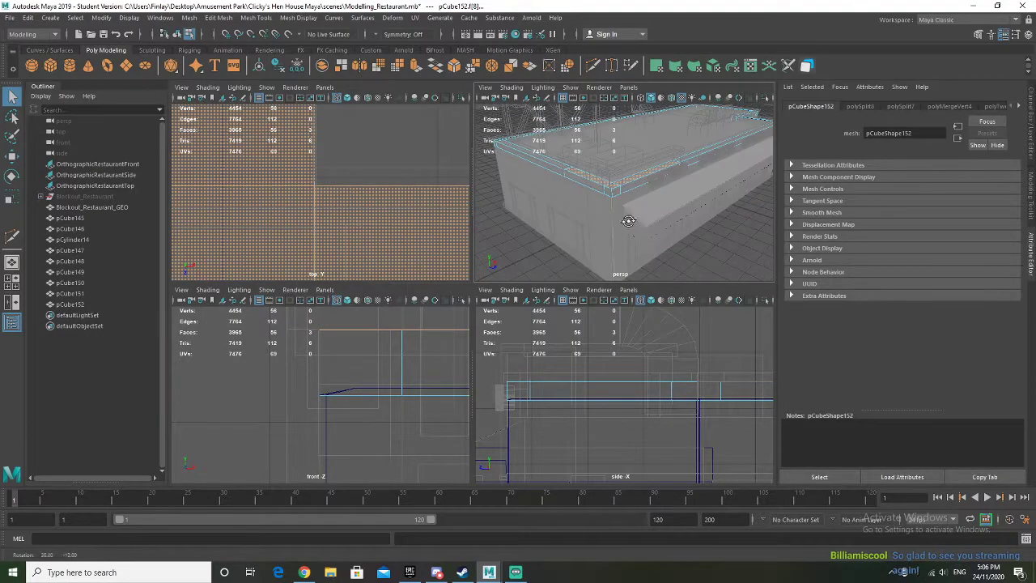
key("w")
left_click(640, 197, "shift")
left_click_drag(622, 132, 623, 120, "shift")
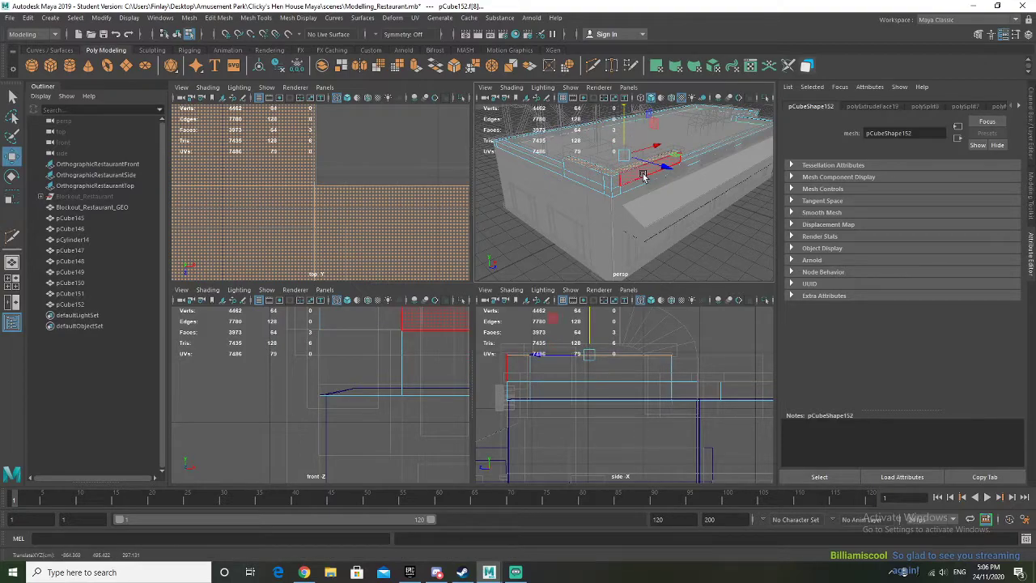
Step: Inspect the extruded raised section around the front corner, and isolate pCube152 in the perspective view
scroll(631, 170, "up", 6)
middle_click_drag(647, 213, 622, 224, "alt")
left_click_drag(622, 224, 541, 119, "alt")
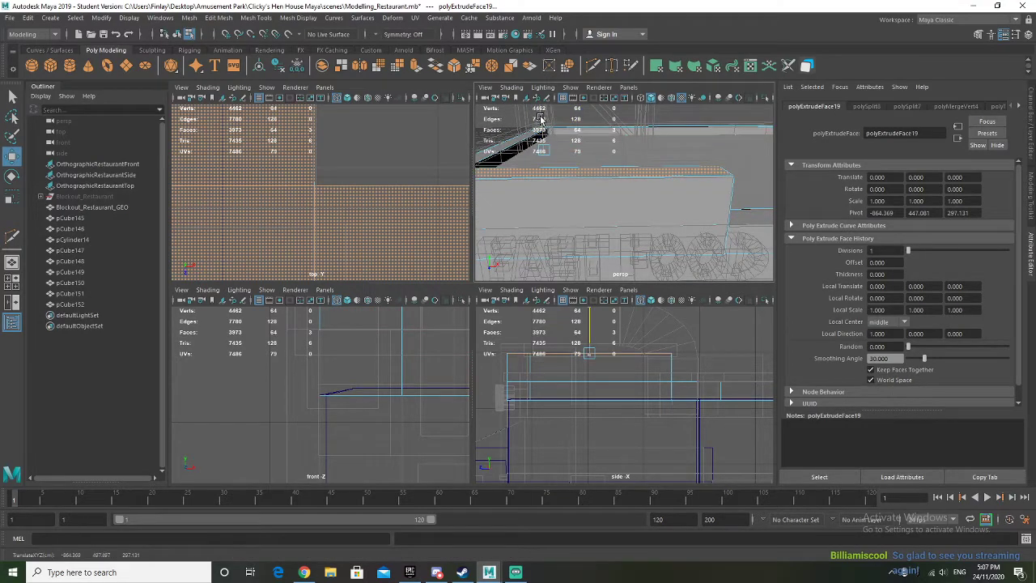
left_click_drag(589, 154, 691, 192, "alt")
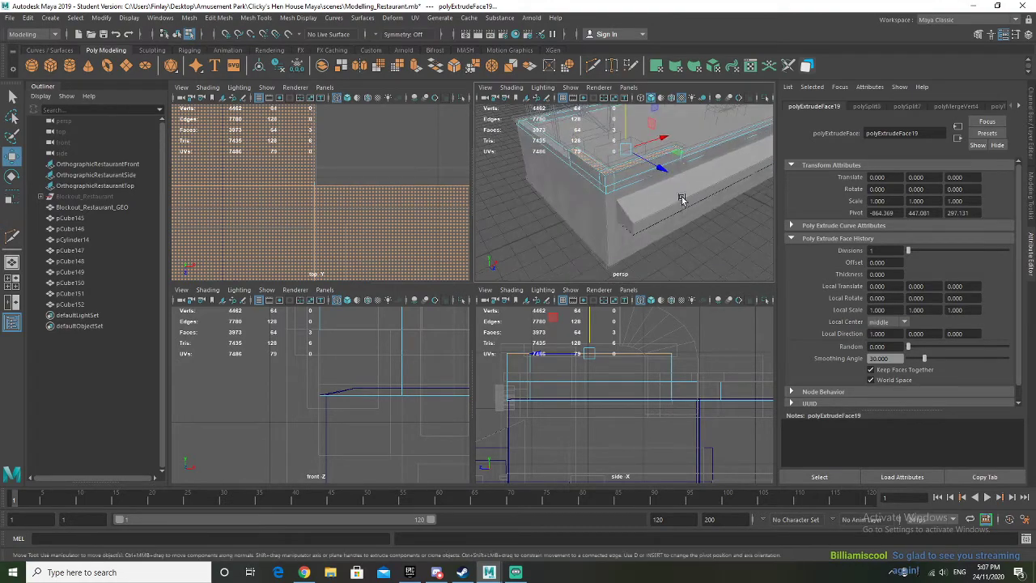
left_click(552, 235)
left_click_drag(551, 235, 615, 168, "alt")
right_click_drag(623, 162, 639, 164)
left_click_drag(629, 194, 612, 242, "alt")
key("ctrl+1")
Step: Select all the underside faces of the trim pCube152, delete them and leave the isolated view
right_click_drag(607, 135, 606, 164)
left_click(605, 170)
key("q")
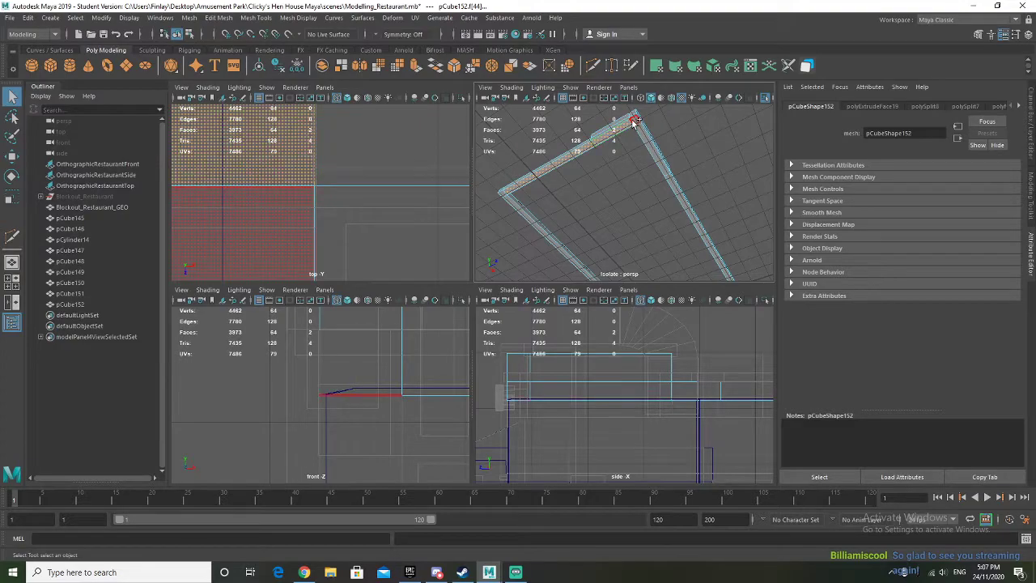
left_click(683, 202)
left_click_drag(708, 229, 566, 208, "alt")
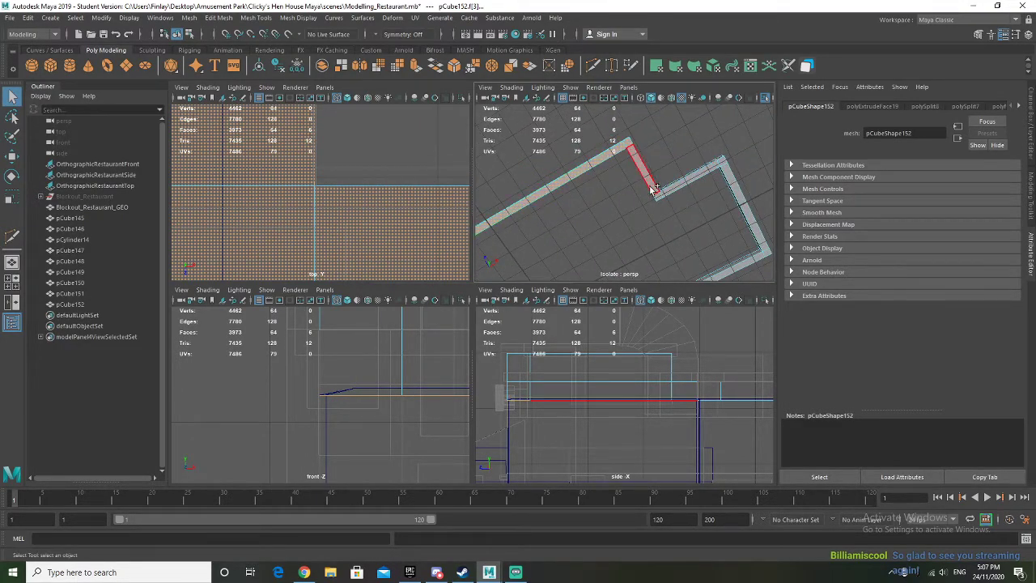
left_click(736, 187, "shift")
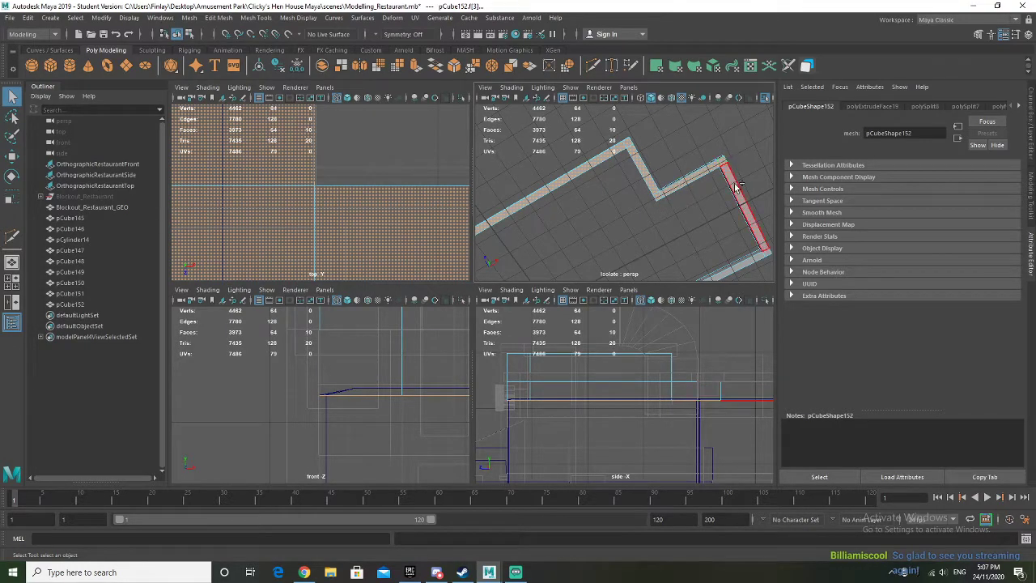
middle_click_drag(558, 245, 675, 162, "alt")
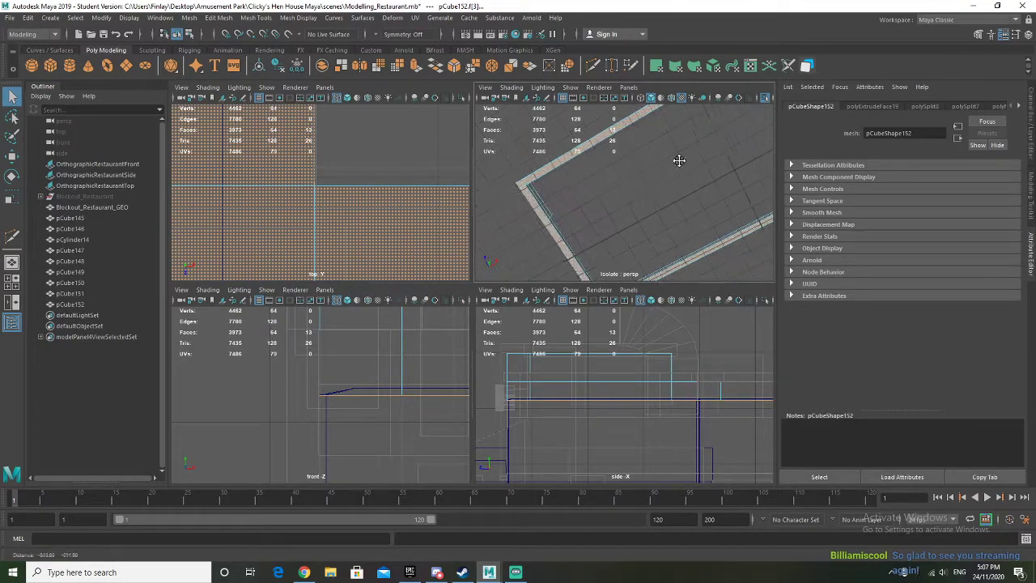
middle_click_drag(632, 222, 665, 158, "alt")
left_click_drag(640, 221, 596, 170, "alt")
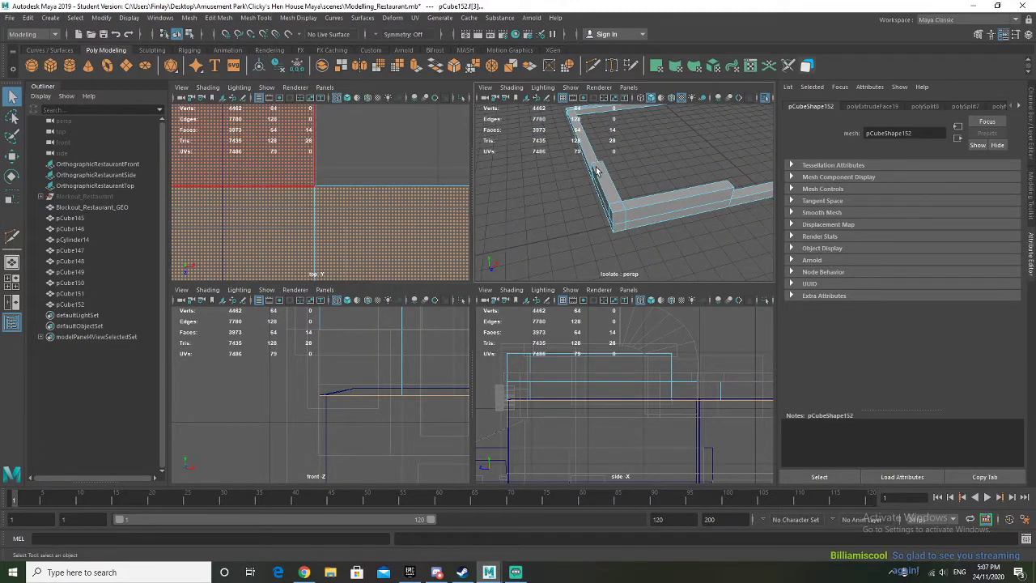
key("Delete")
right_click_drag(599, 174, 628, 166)
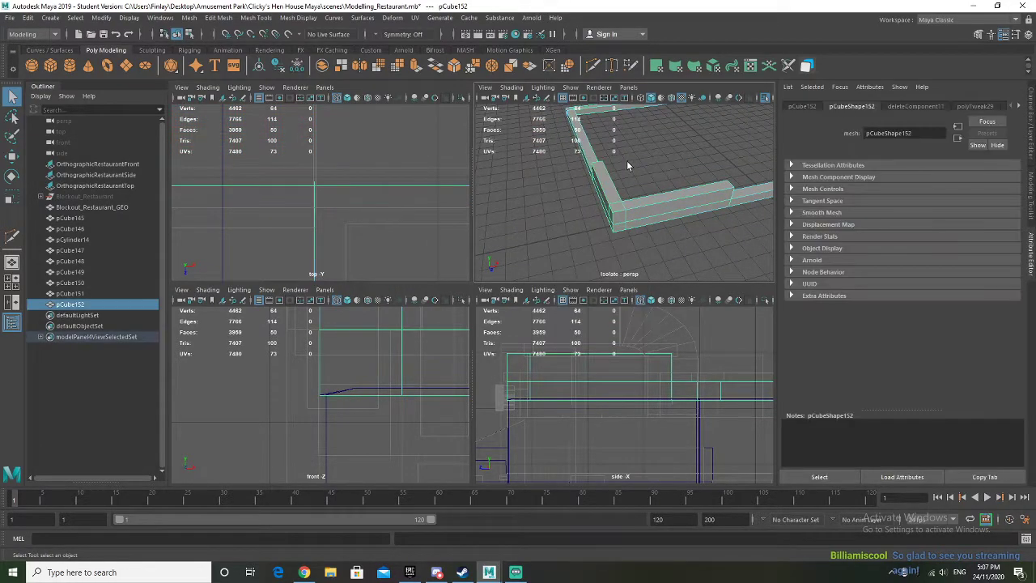
key("ctrl+1")
Step: Examine the roof trim and the lower roof edge along the front of the restaurant from several angles
left_click_drag(605, 226, 614, 131, "alt")
middle_click_drag(615, 132, 626, 216, "alt")
scroll(627, 216, "up", 6)
mouse_move(626, 216)
left_mouse_down("alt")
mouse_move(589, 224)
mouse_move(556, 176)
mouse_move(679, 209)
mouse_move(621, 162)
mouse_move(656, 183)
mouse_move(615, 220)
mouse_move(629, 217)
mouse_move(592, 224)
mouse_move(671, 229)
mouse_move(643, 209)
left_mouse_up("alt")
scroll(617, 216, "down", 3)
scroll(571, 166, "down", 5)
left_click(644, 238)
scroll(640, 208, "up", 5)
middle_click_drag(634, 198, 630, 226, "alt")
scroll(629, 227, "down", 6)
left_click_drag(630, 228, 613, 214, "alt")
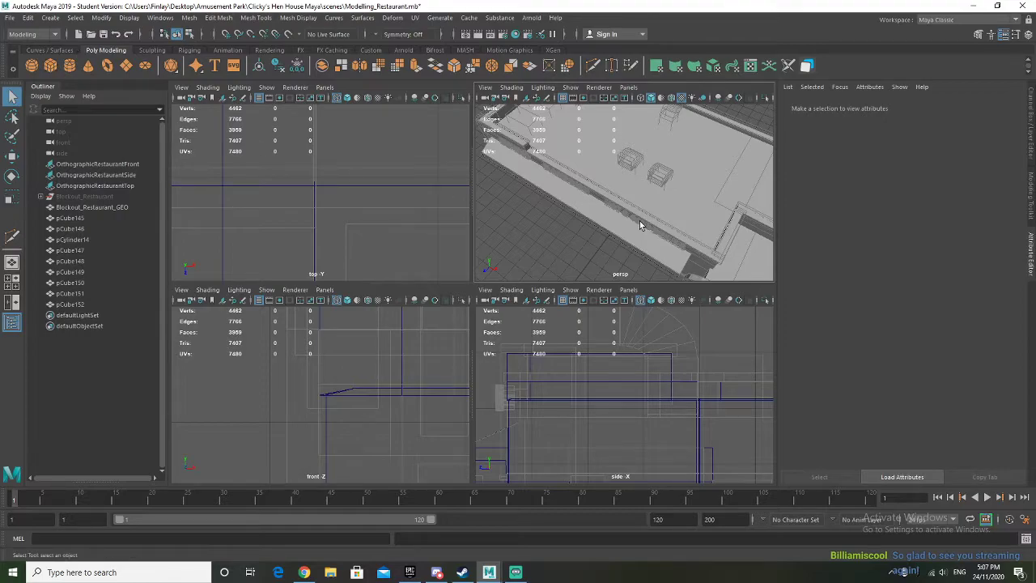
Step: Create a polygon cube, move it up to the roof level and scale it up uniformly to about 14
right_click_drag(639, 225, 566, 234, "shift")
scroll(364, 404, "down", 8)
middle_click_drag(366, 405, 302, 373, "alt")
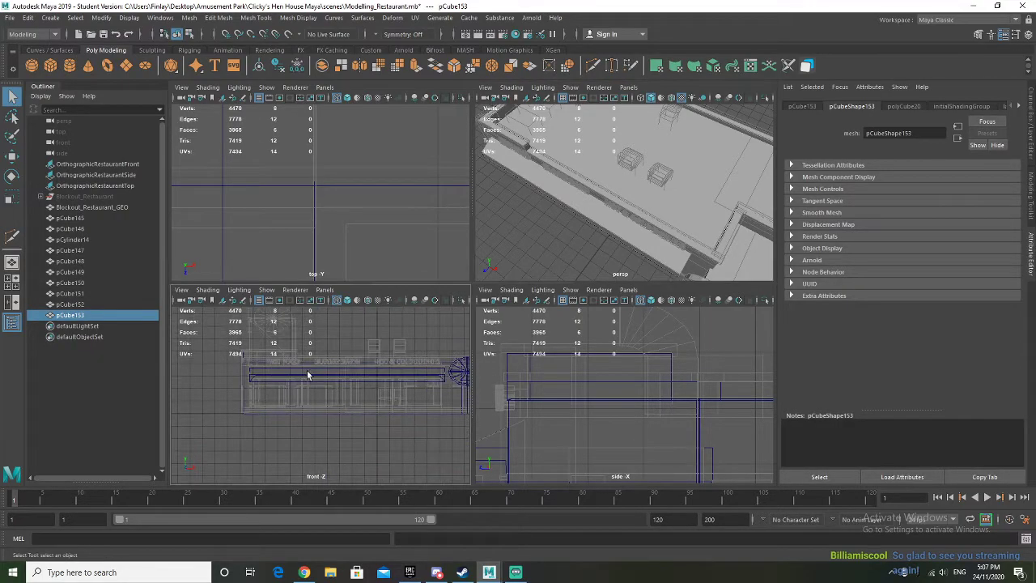
key("w")
left_click_drag(407, 379, 308, 322)
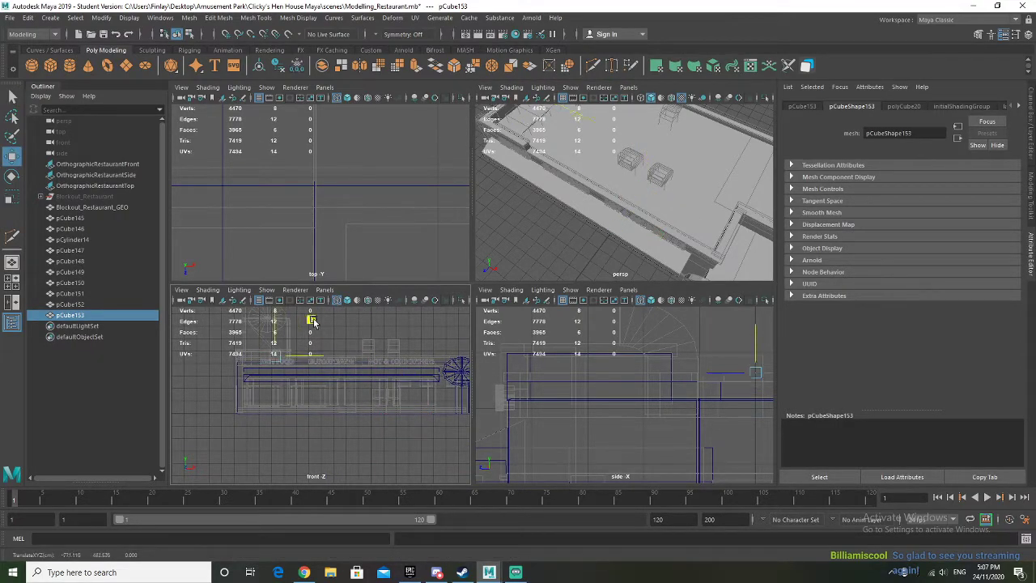
key("f")
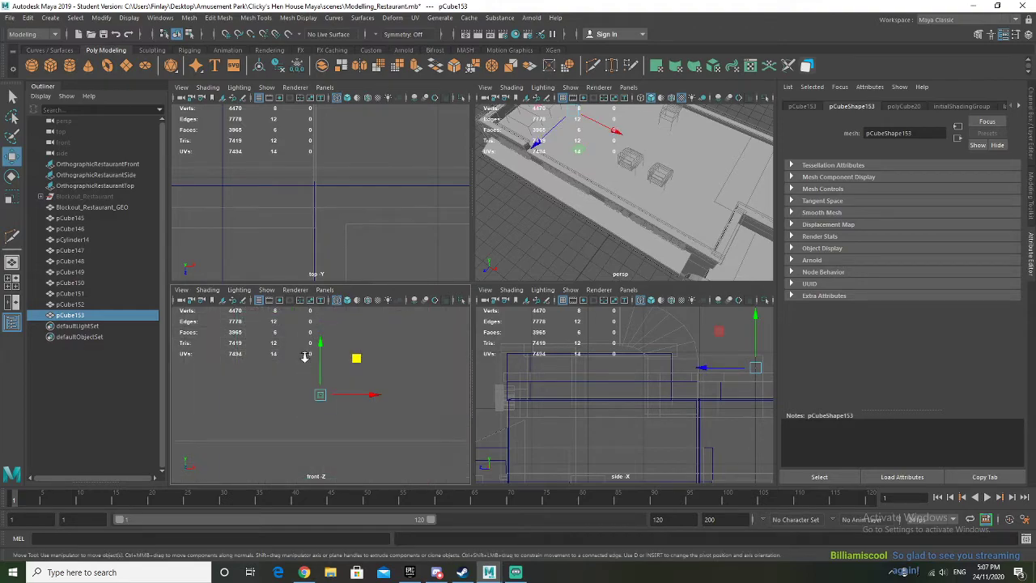
key("r")
left_click_drag(321, 395, 353, 397)
key("f")
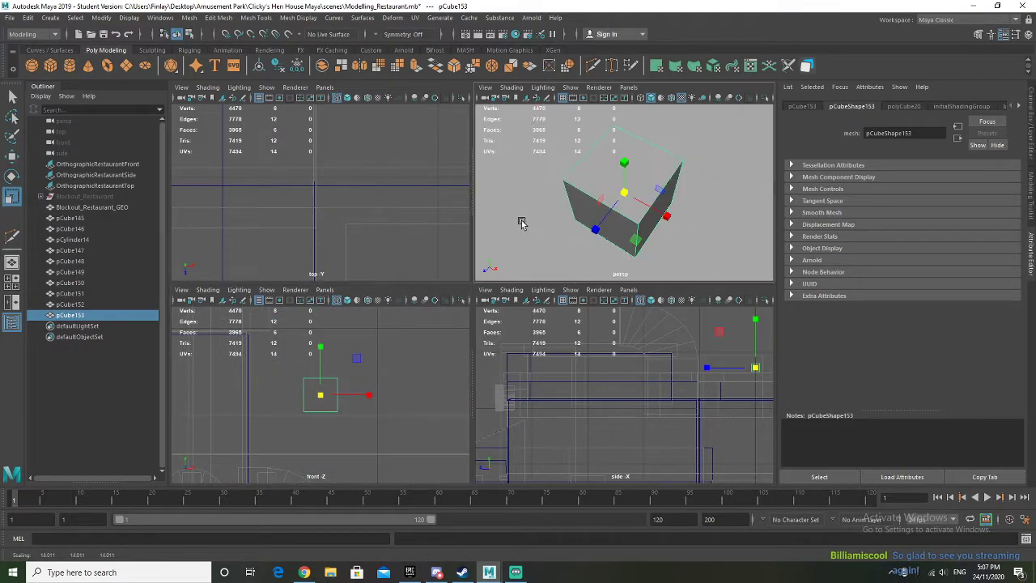
Step: Move the new cube pCube153 onto the front roof edge beside the trim's raised section
left_click_drag(546, 234, 551, 207, "alt")
middle_click_drag(293, 194, 310, 254, "alt")
scroll(317, 239, "down", 10)
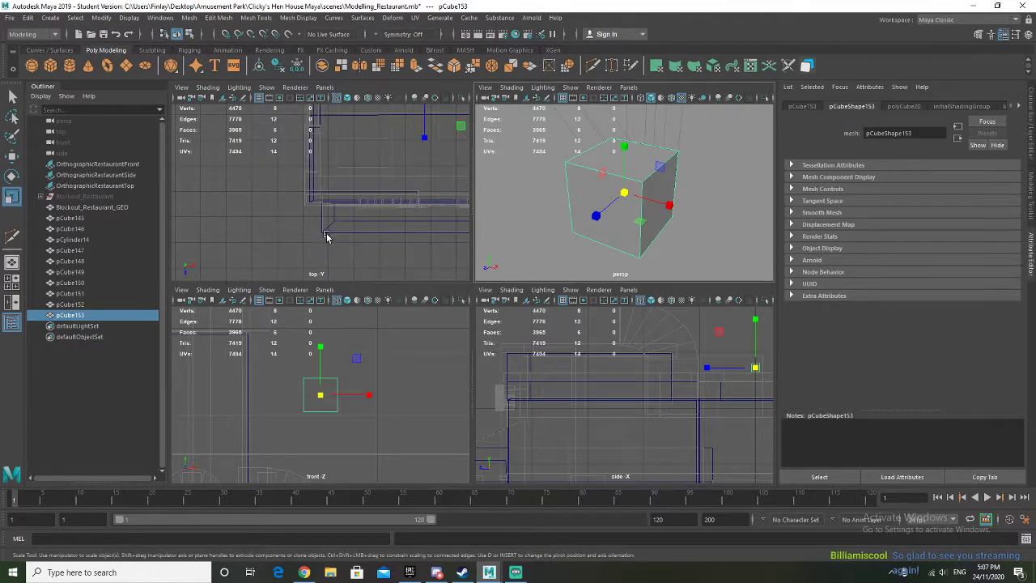
key("w")
middle_click_drag(456, 131, 412, 183, "alt")
left_click_drag(412, 182, 361, 258)
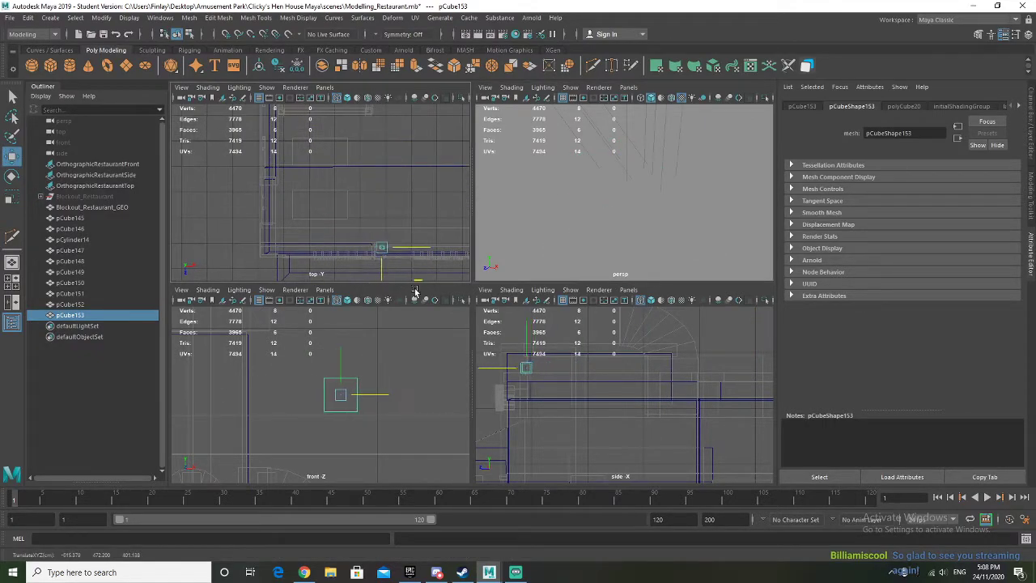
key("f")
key("f")
key("f")
scroll(580, 211, "down", 10)
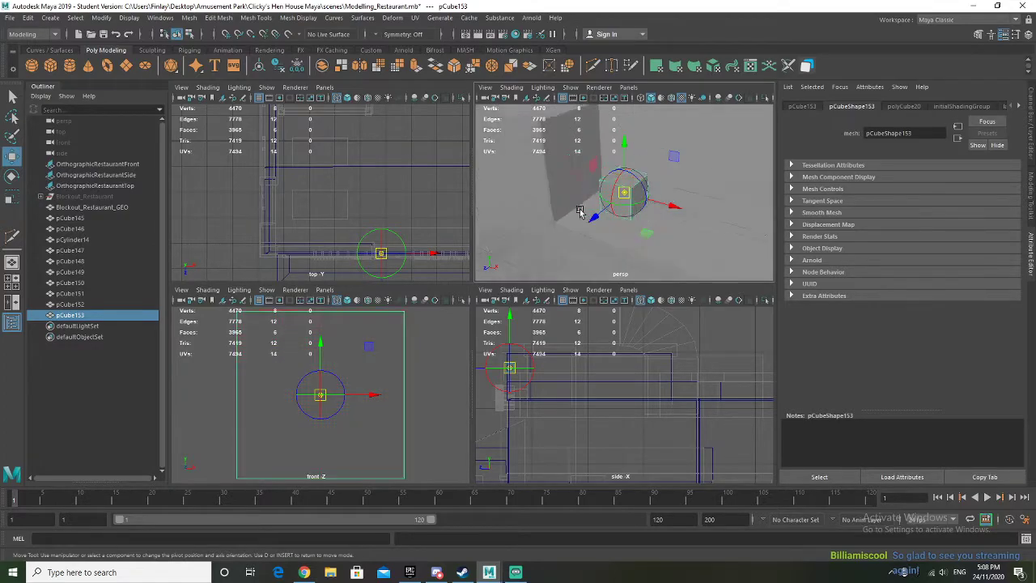
Step: Scale and position pCube153 as a flat capping block on top of the front trim, against the raised section
key("d")
scroll(590, 213, "up", 2)
key("r")
left_click_drag(625, 192, 608, 217)
key("w")
left_click_drag(622, 158, 501, 242)
left_click_drag(566, 233, 684, 208)
key("r")
left_click_drag(634, 187, 594, 280)
key("w")
key("r")
left_click_drag(602, 211, 652, 186)
middle_click_drag(652, 186, 542, 192, "alt")
left_click_drag(543, 192, 552, 234, "alt")
middle_click_drag(566, 233, 533, 196, "alt")
Step: Select the capping block's free end face and move it along the front trim to the far roof corner
right_click_drag(578, 191, 574, 217)
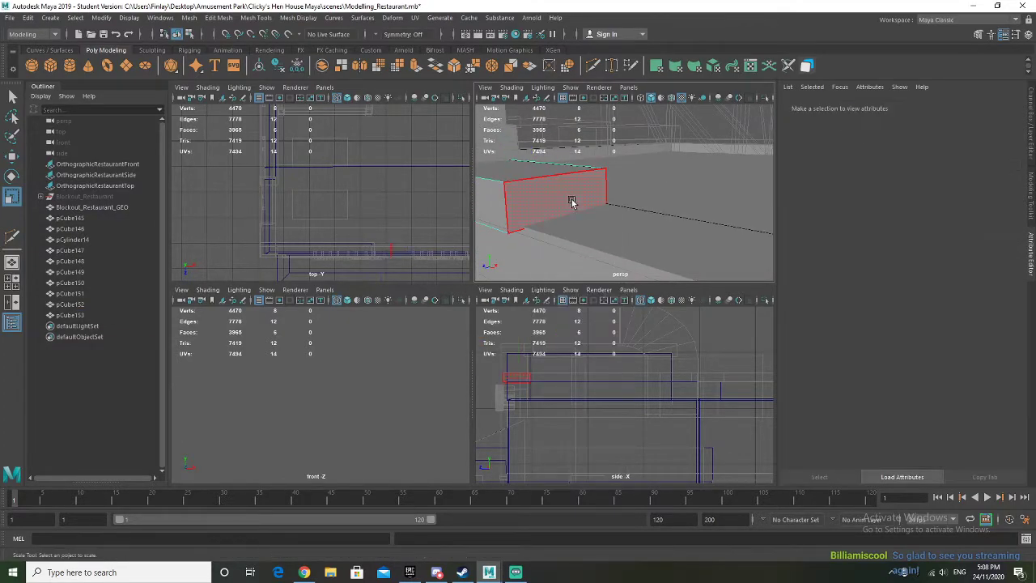
left_click(571, 202)
scroll(572, 202, "down", 5)
left_click_drag(571, 201, 702, 260, "alt")
key("w")
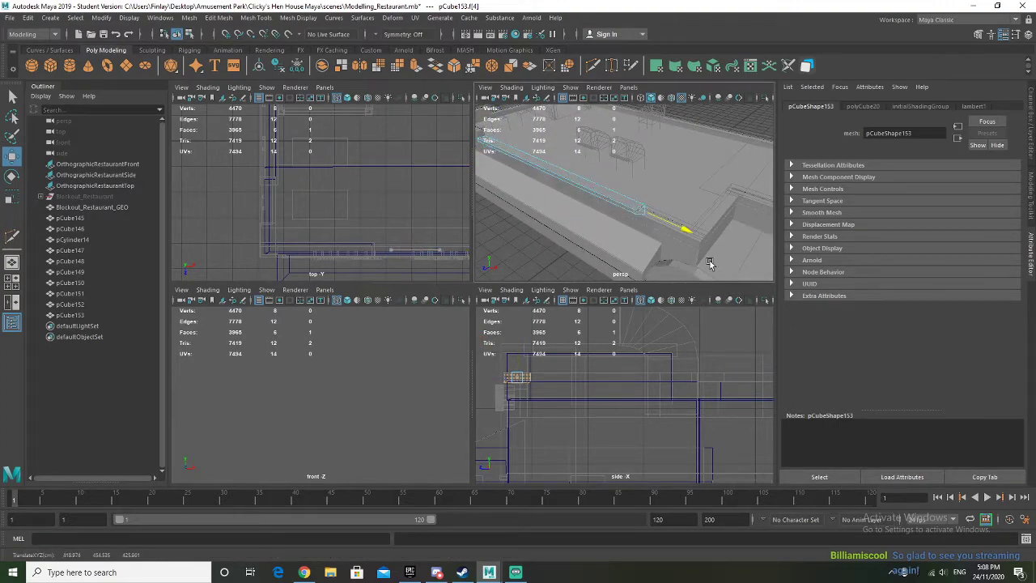
left_click_drag(787, 293, 776, 287)
key("f")
Step: Insert an edge loop across the capping block near its far end, aligned with the blockout's corner
left_click_drag(630, 228, 662, 175, "alt")
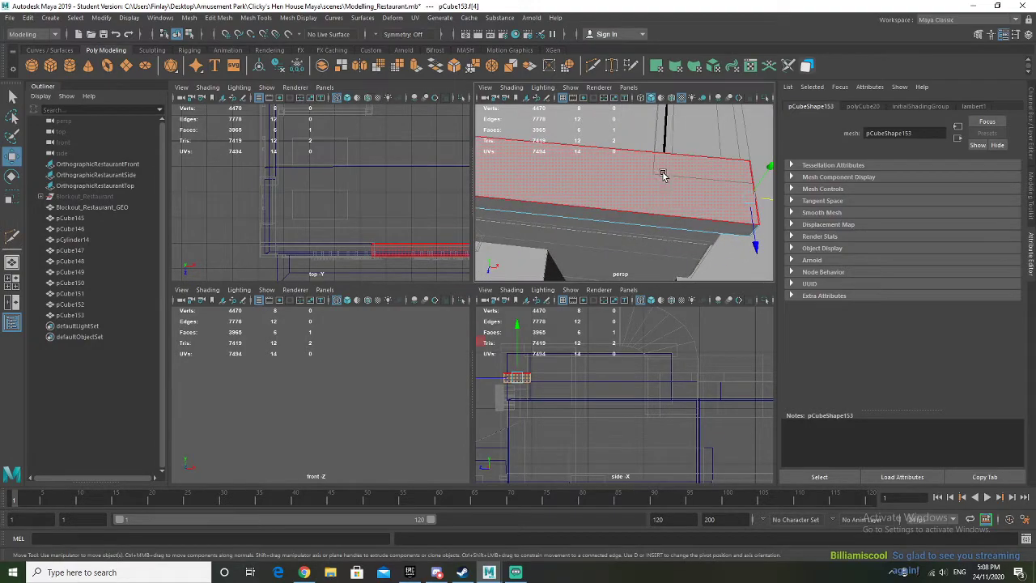
right_click(659, 166, "shift")
left_click(599, 164)
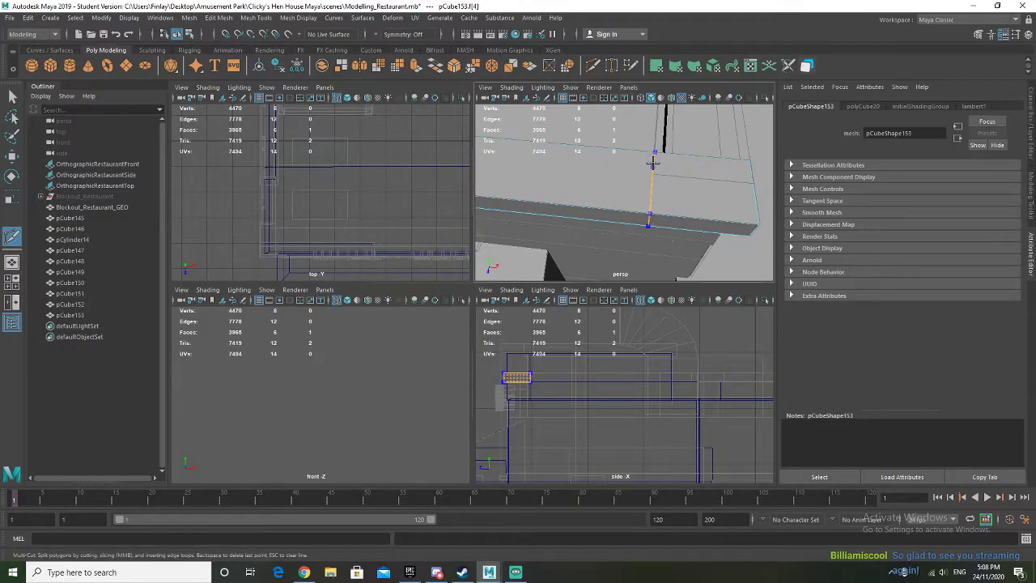
left_click(653, 164, "ctrl")
Step: Select the inward-facing side face of the capping's end section and extrude it back along the recessed wall
left_click_drag(672, 216, 541, 186, "alt")
right_click(578, 204)
right_click_drag(583, 224, 580, 234)
key("q")
left_click(593, 215)
scroll(595, 215, "down", 5)
left_click_drag(596, 215, 653, 226, "alt")
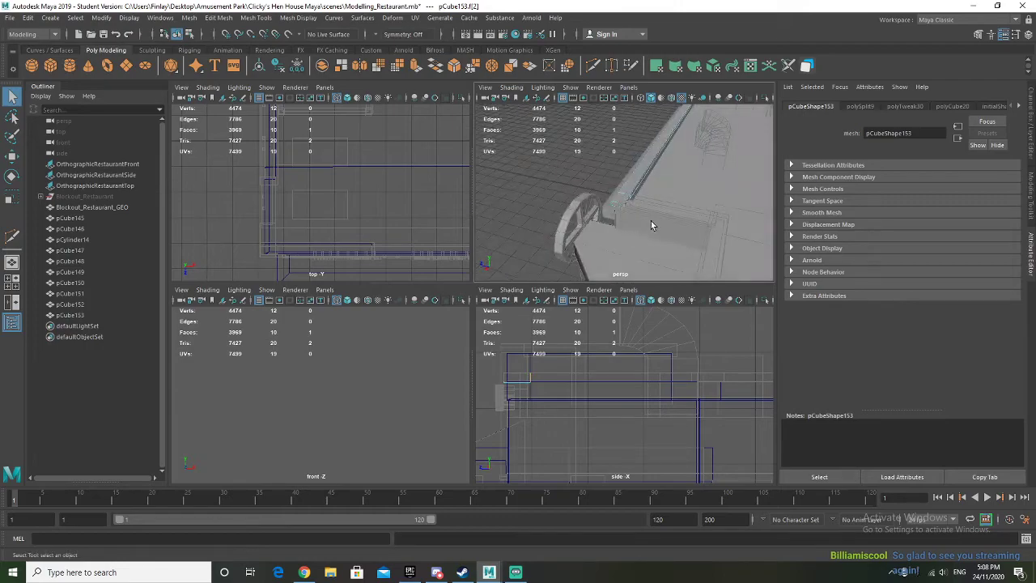
key("w")
left_click_drag(593, 203, 645, 241, "shift")
key("ctrl+e")
Step: Insert an edge loop near the end of the recessed capping run, marking the width of the turn outwards
right_click_drag(562, 200, 543, 213, "shift")
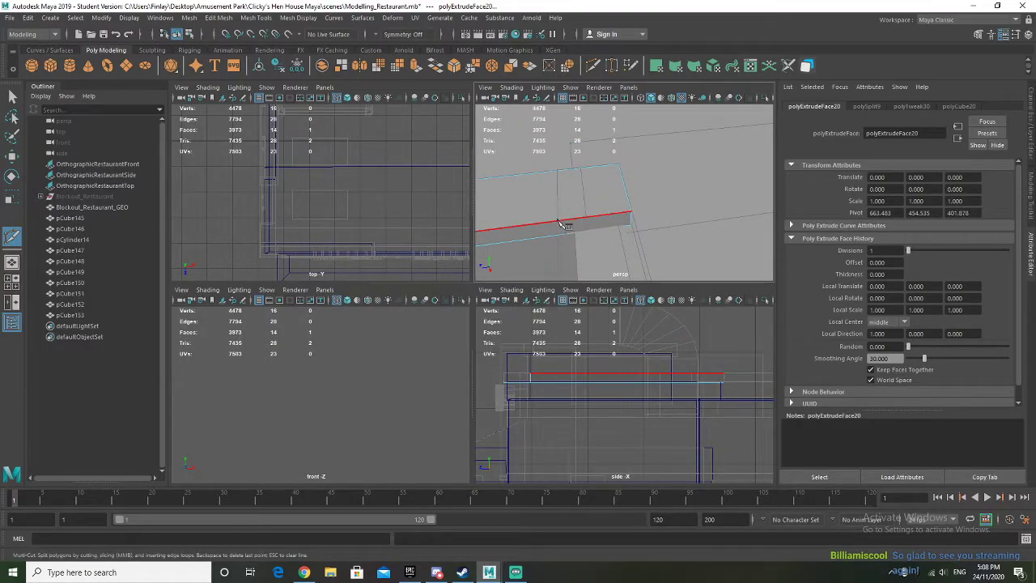
right_click(558, 220)
left_click_drag(559, 220, 587, 197, "alt")
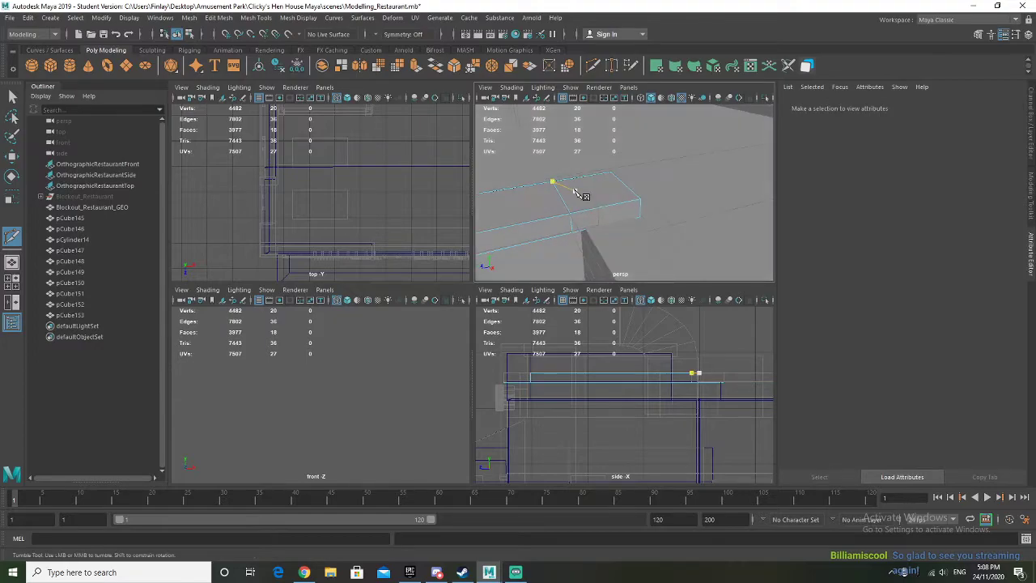
Step: Select the outward-facing side face at the recess corner and extrude it to the building's outer end corner
key("q")
right_click_drag(575, 193, 602, 178)
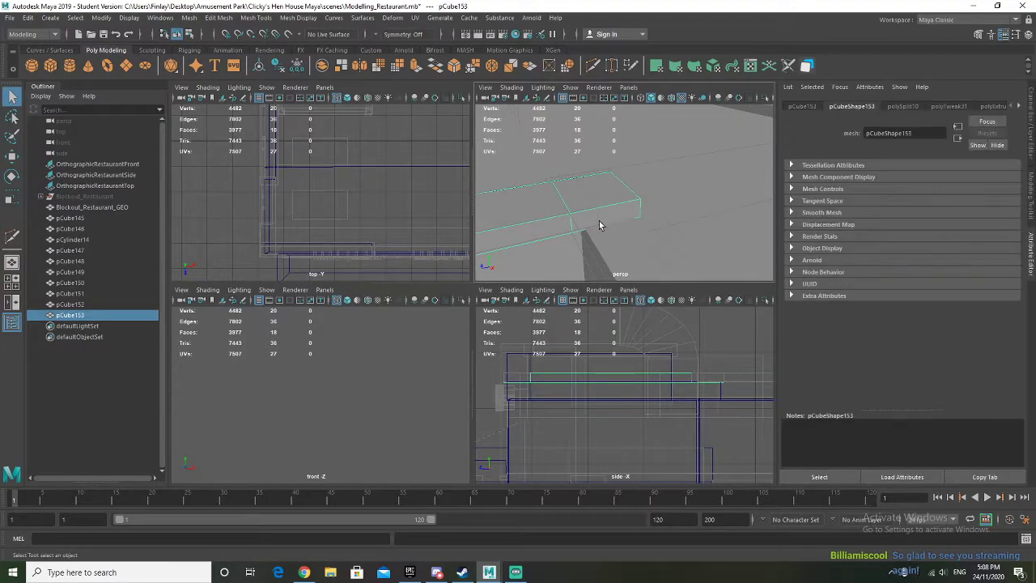
left_click(608, 218)
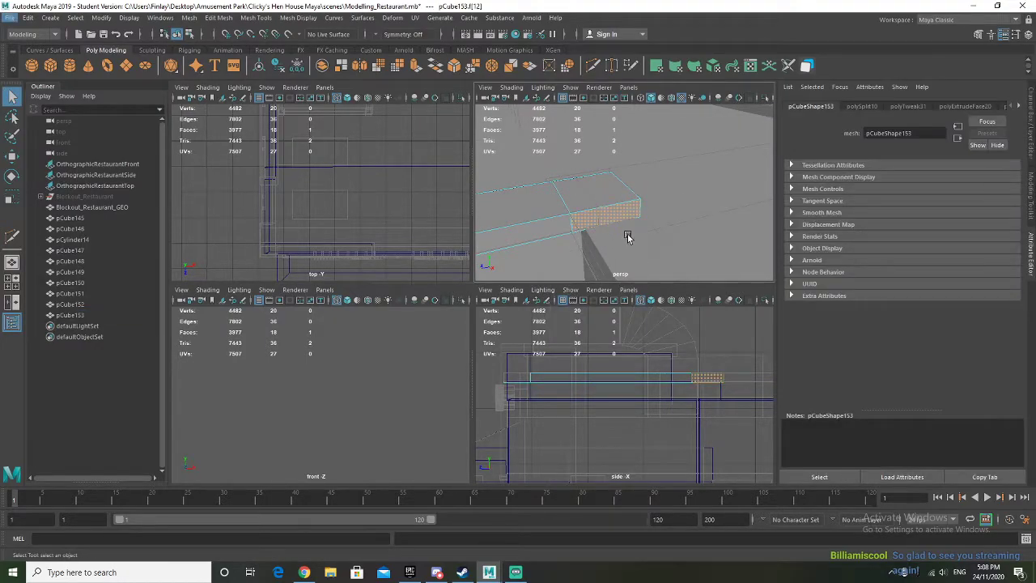
scroll(627, 237, "down", 5)
key("w")
middle_click_drag(628, 243, 577, 194)
key("ctrl+z")
left_click_drag(631, 233, 597, 159, "alt")
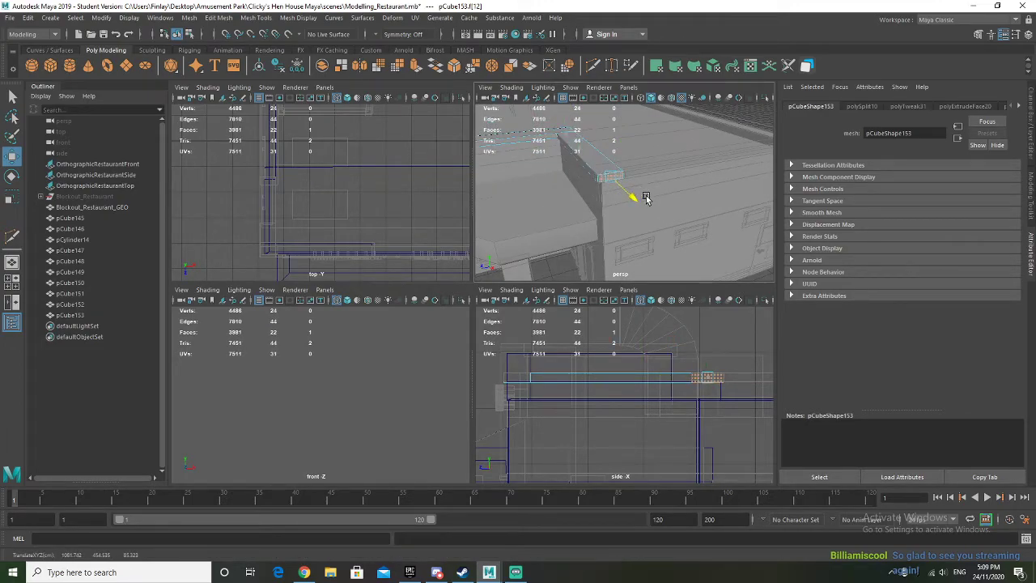
Step: Insert an edge loop near the outer end of the newly extruded capping, aligned with the trim's corner
key("f")
left_click_drag(603, 189, 626, 189, "alt")
scroll(627, 186, "up", 3)
right_click_drag(616, 144, 550, 144, "shift")
left_click_drag(601, 173, 616, 169, "alt")
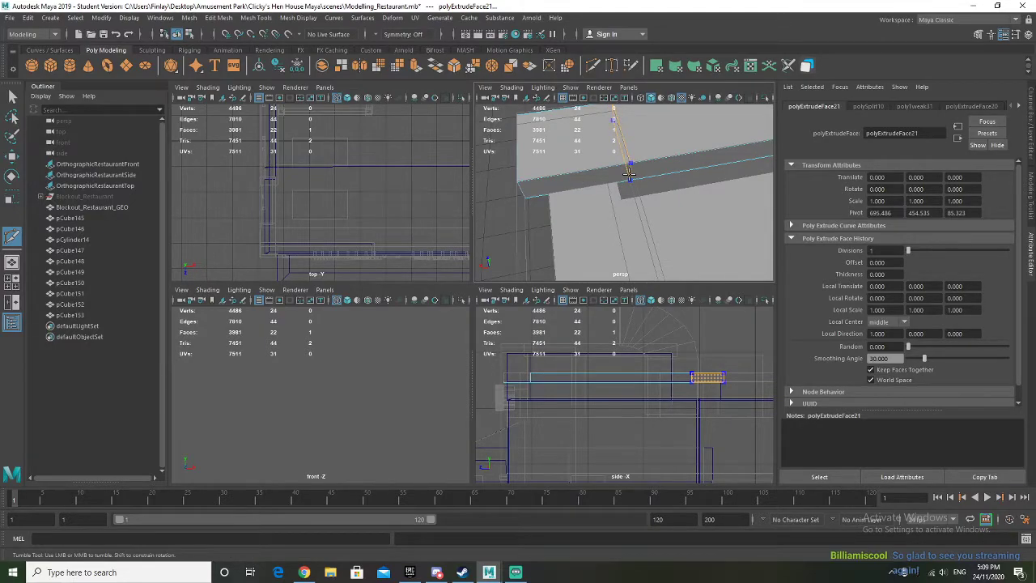
left_click(627, 176, "ctrl")
Step: Select the side face of the outer end section and extrude it along the end wall to the rear corner
right_click_drag(564, 185, 565, 185)
key("q")
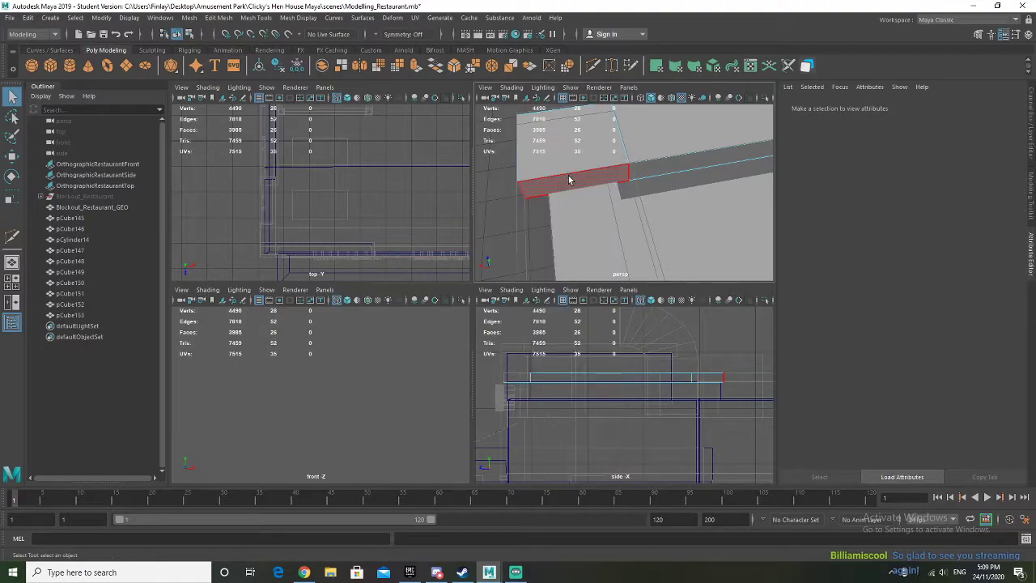
left_click(568, 180)
key("f")
key("w")
scroll(577, 142, "down", 5)
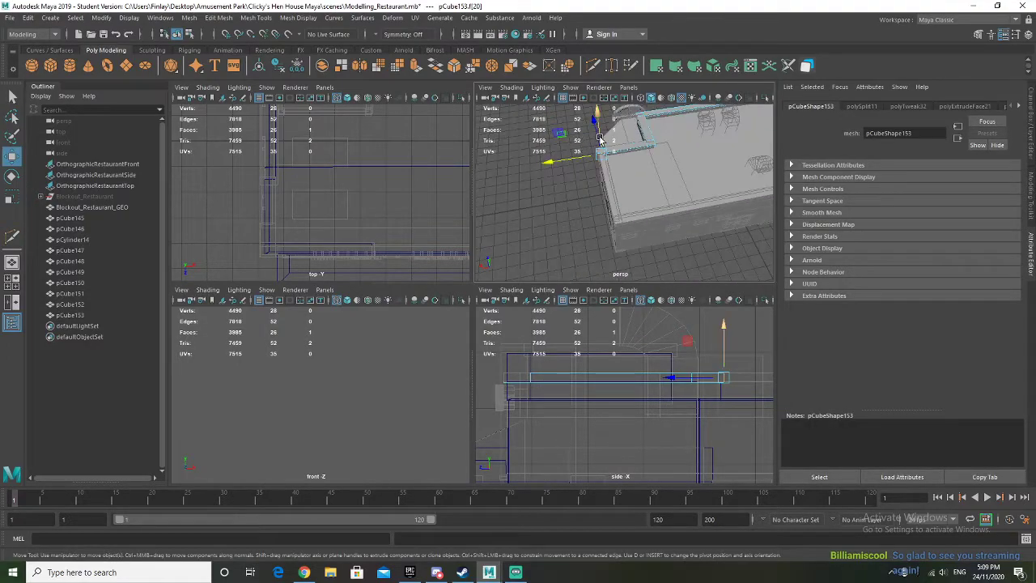
left_click_drag(593, 131, 601, 166, "shift")
key("f")
left_click_drag(585, 215, 576, 101, "alt")
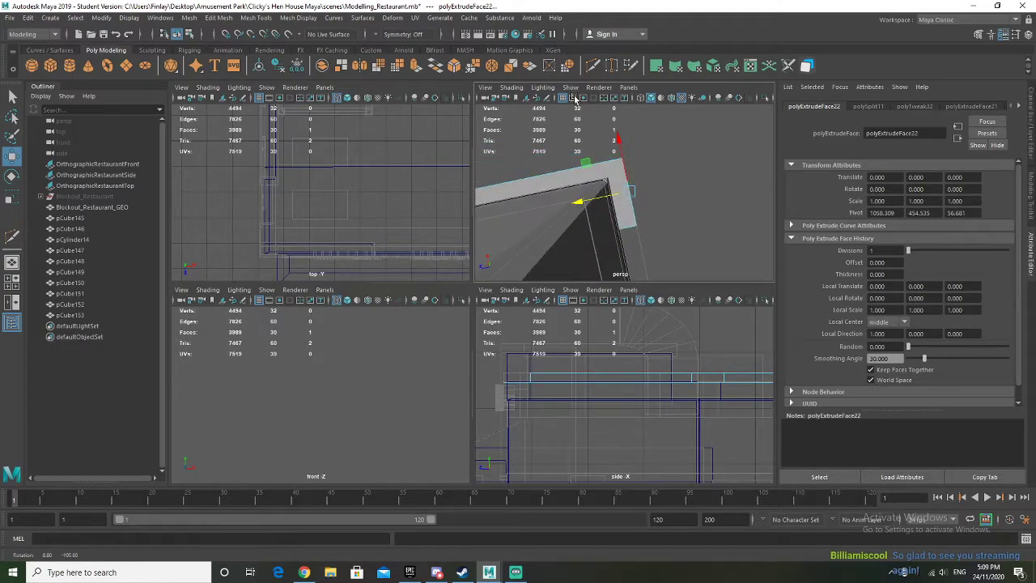
left_click_drag(588, 200, 589, 199)
Step: Insert an edge loop across the end wall's capping near the rear corner, aligned with the trim
mouse_move(626, 169)
left_mouse_down("alt")
mouse_move(664, 159)
mouse_move(640, 173)
left_mouse_up("alt")
mouse_move(640, 173)
middle_mouse_down("alt")
mouse_move(592, 138)
mouse_move(547, 142)
middle_mouse_up("alt")
mouse_move(547, 143)
left_mouse_down("alt")
mouse_move(552, 217)
mouse_move(607, 192)
left_mouse_up("alt")
right_click_drag(617, 183, 579, 172, "shift")
left_click_drag(579, 171, 612, 197, "alt")
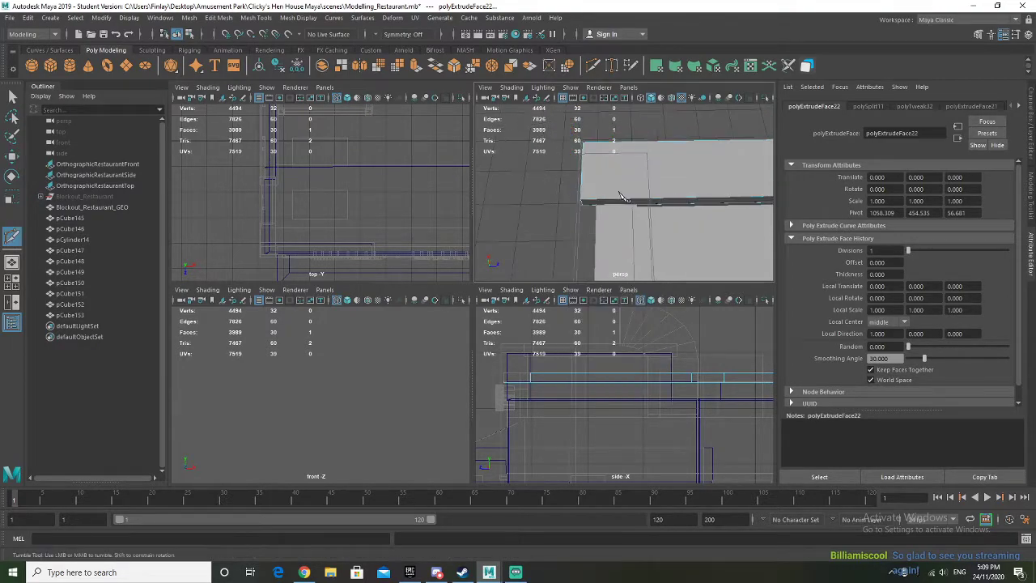
left_click(648, 200, "ctrl")
Step: Select the side face at the rear corner and extrude it along the long rear wall to the opposite corner
right_click_drag(617, 198, 616, 208)
key("q")
left_click(612, 204)
scroll(601, 201, "down", 6)
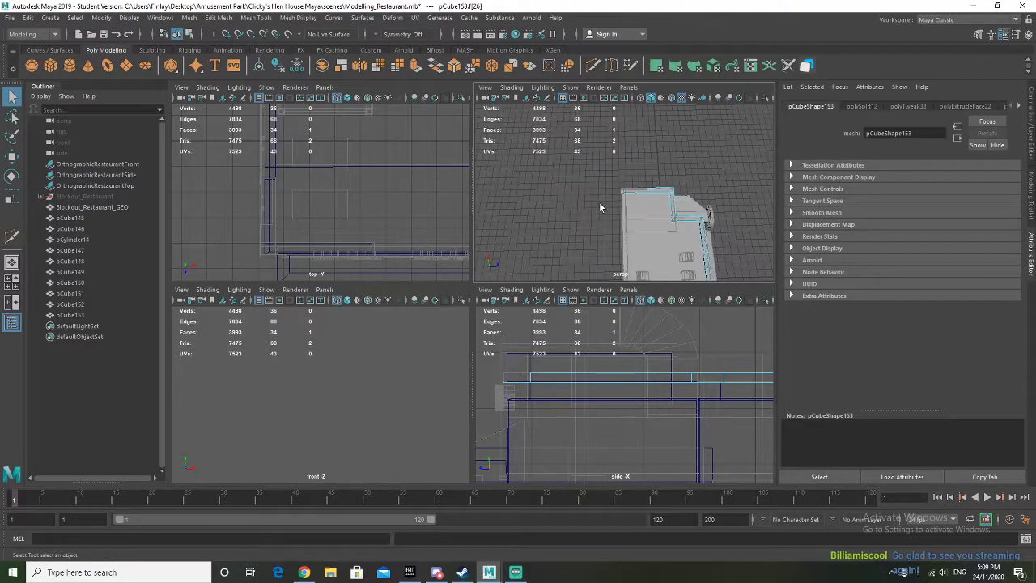
middle_click_drag(599, 201, 596, 140, "alt")
scroll(597, 140, "down", 1)
key("w")
scroll(597, 133, "down", 3)
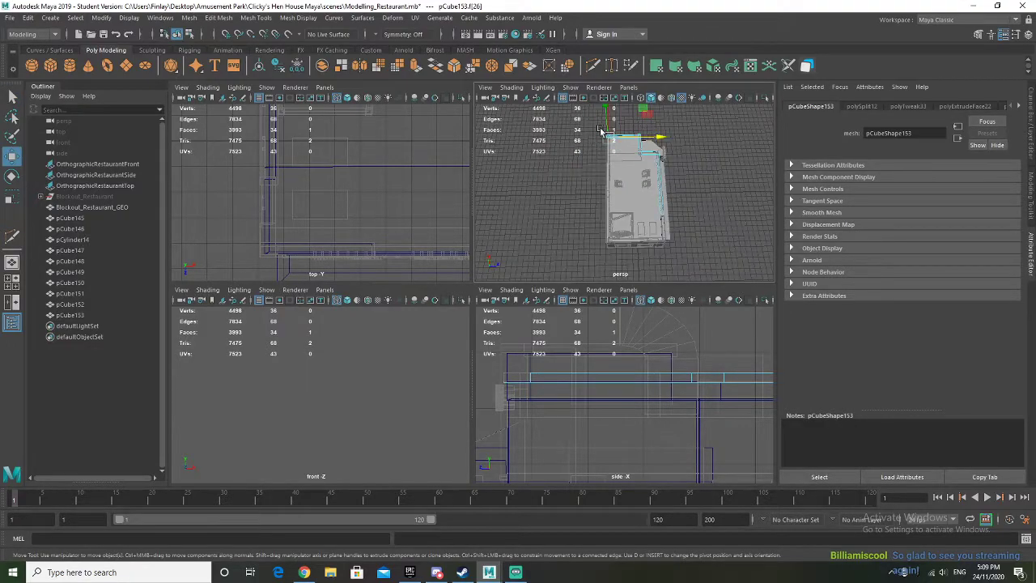
left_click_drag(611, 117, 932, 185, "shift")
key("f")
scroll(658, 187, "down", 5)
left_click_drag(658, 187, 638, 180, "alt")
left_click_drag(581, 196, 571, 166)
left_click(556, 166, "shift")
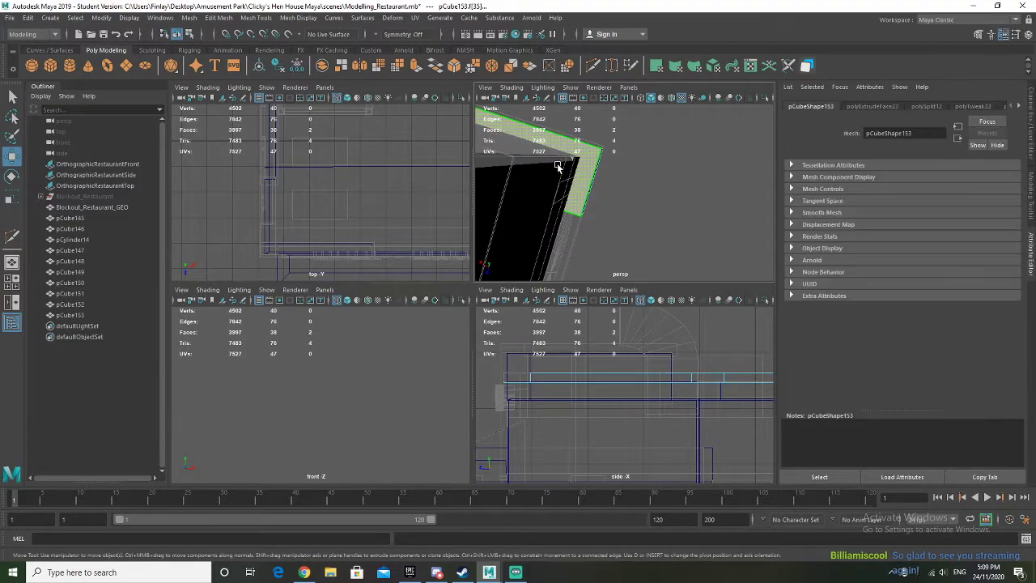
Step: Insert an edge loop across the long rear wall's capping near its far corner, aligned with the trim
left_click_drag(558, 177, 578, 166, "alt")
right_click_drag(578, 160, 571, 166, "shift")
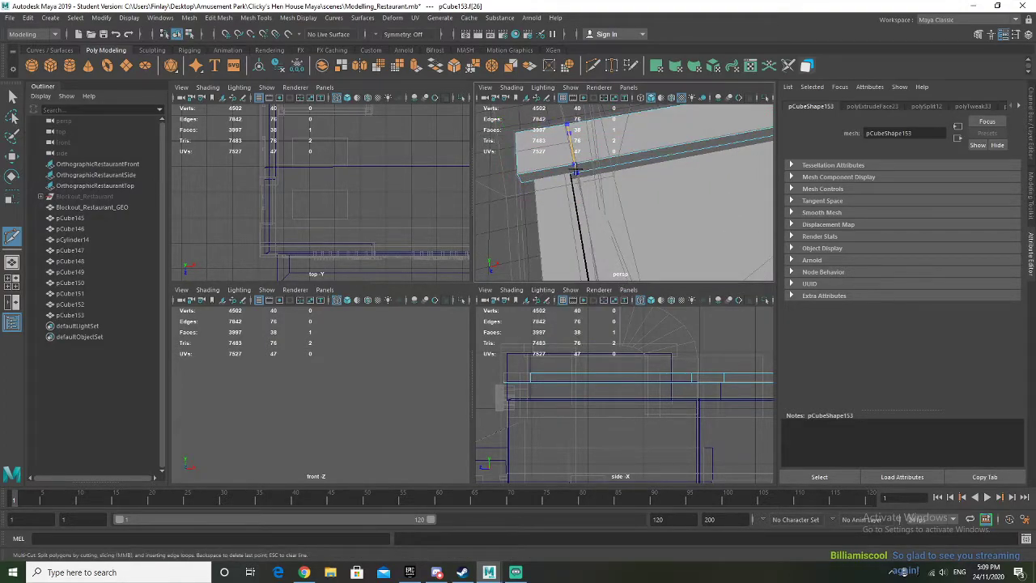
left_click(576, 169, "ctrl")
Step: Select the capping's side face at that rear corner and extrude it along the end wall to the raised corner trim
key("q")
right_click_drag(547, 172, 550, 191)
left_click(545, 176)
key("w")
left_click_drag(557, 189, 601, 166, "alt")
left_click_drag(601, 166, 659, 144, "alt")
middle_click_drag(656, 163, 592, 164, "alt")
mouse_move(556, 165)
left_mouse_down()
mouse_move(728, 171)
mouse_move(684, 192)
mouse_move(686, 208)
mouse_move(711, 201)
mouse_move(554, 176)
left_mouse_up()
key("w")
Step: Move the capping's end face on the front wall to meet the end of the raised corner trim, and return to object selection
left_click(661, 194)
scroll(594, 146, "up", 3)
middle_click_drag(639, 178, 523, 145, "alt")
left_click_drag(523, 144, 650, 215, "alt")
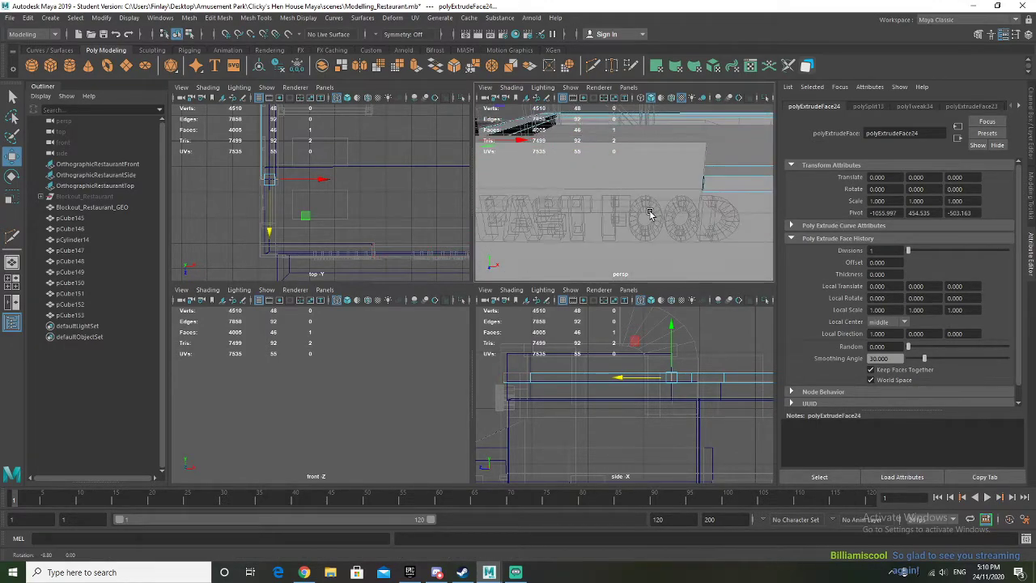
left_click(696, 183)
key("f")
mouse_move(696, 183)
left_mouse_down("alt")
mouse_move(665, 200)
mouse_move(679, 192)
left_mouse_up("alt")
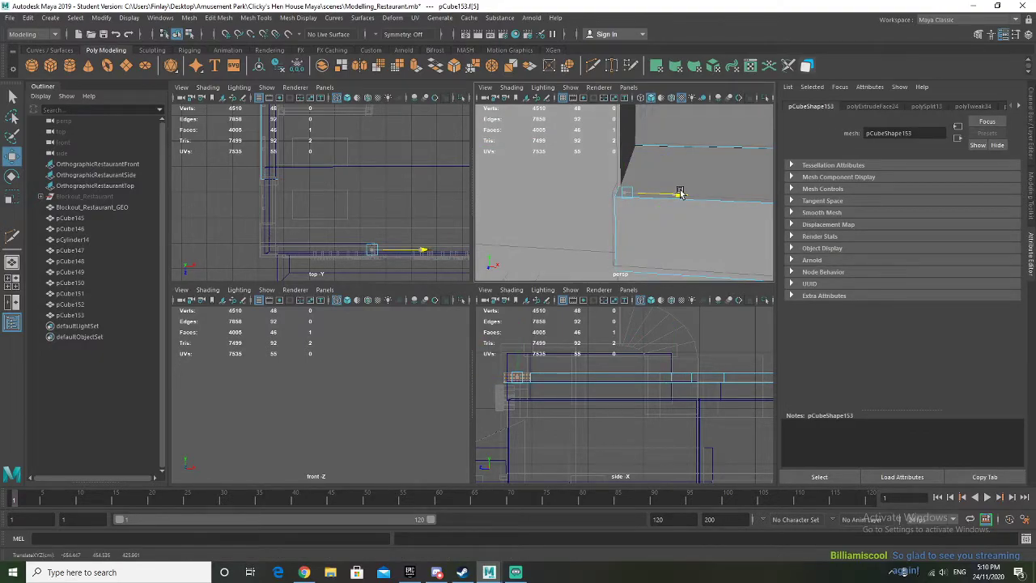
left_click_drag(628, 199, 614, 216, "alt")
left_click_drag(545, 215, 598, 194, "alt")
right_click_drag(598, 194, 629, 171)
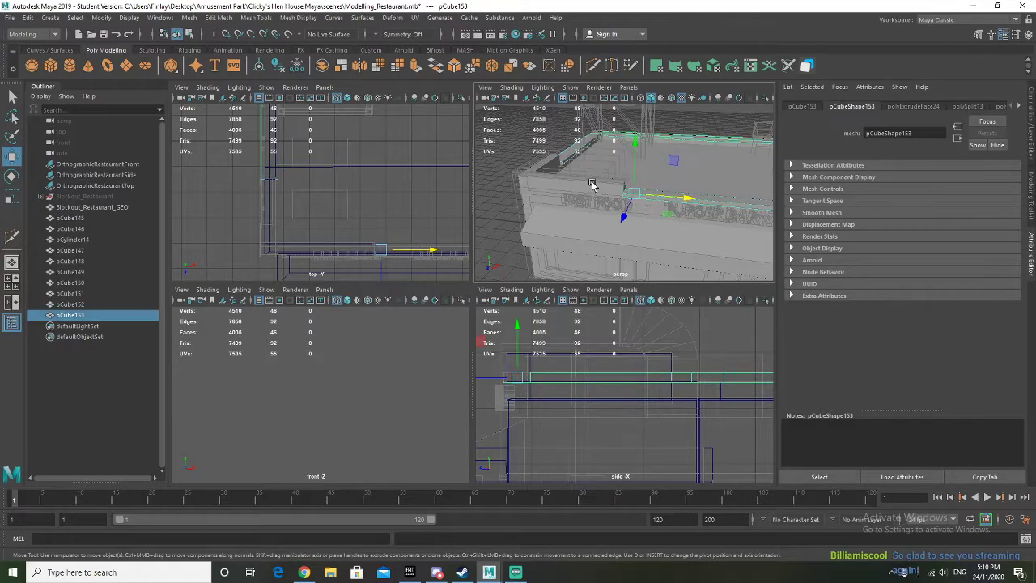
Step: Isolate the roof trim pCube152 and switch it to face selection
left_click(595, 182)
left_click_drag(592, 185, 579, 202, "alt")
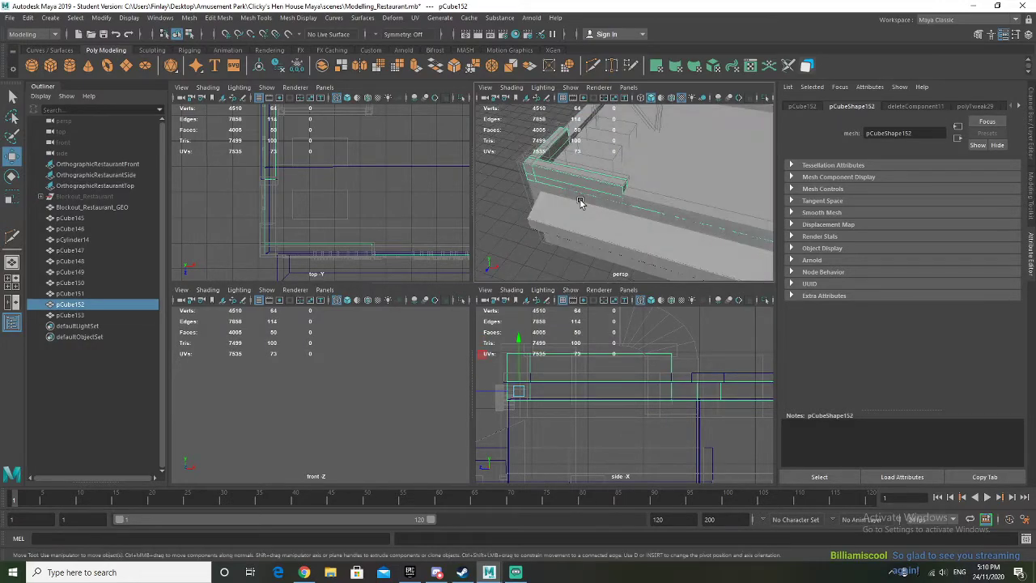
key("ctrl+1")
right_click_drag(630, 193, 634, 220)
left_click(645, 198)
middle_click_drag(685, 229, 534, 211, "alt")
middle_click_drag(622, 200, 501, 190, "alt")
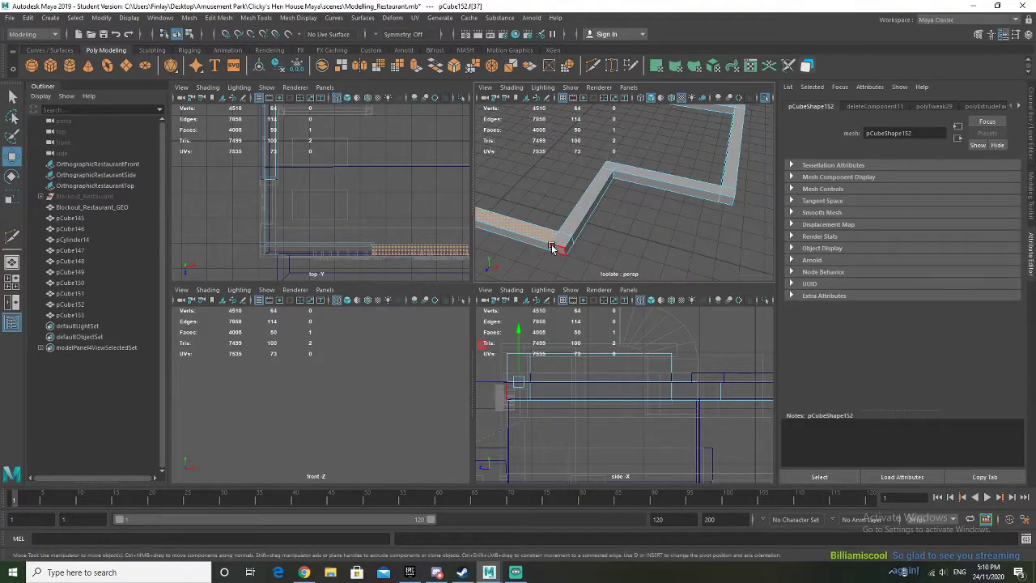
key("q")
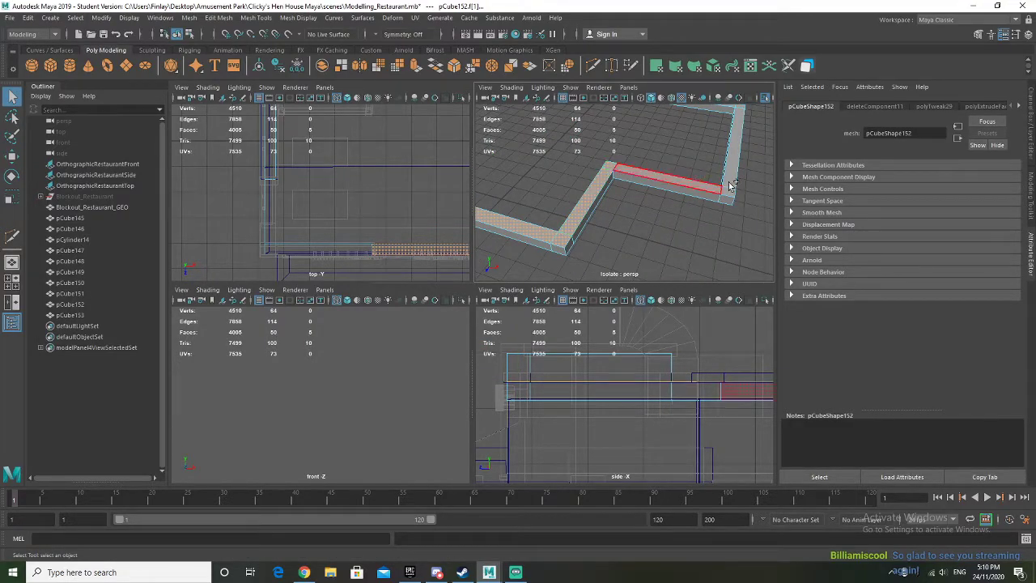
left_click(723, 191)
left_click_drag(627, 162, 607, 233, "alt")
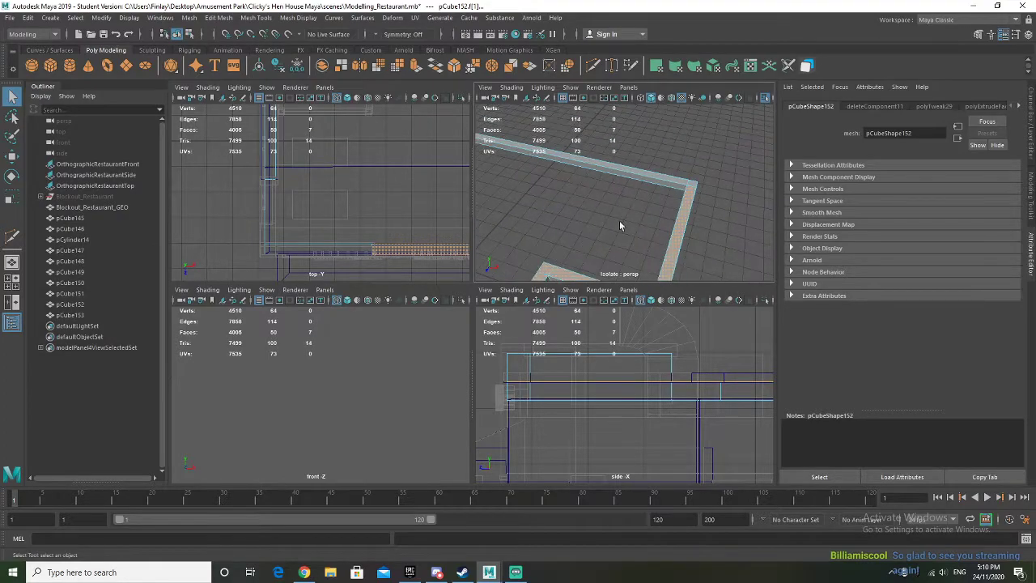
middle_click_drag(559, 216, 670, 160, "alt")
scroll(632, 165, "down", 5)
left_click(591, 171)
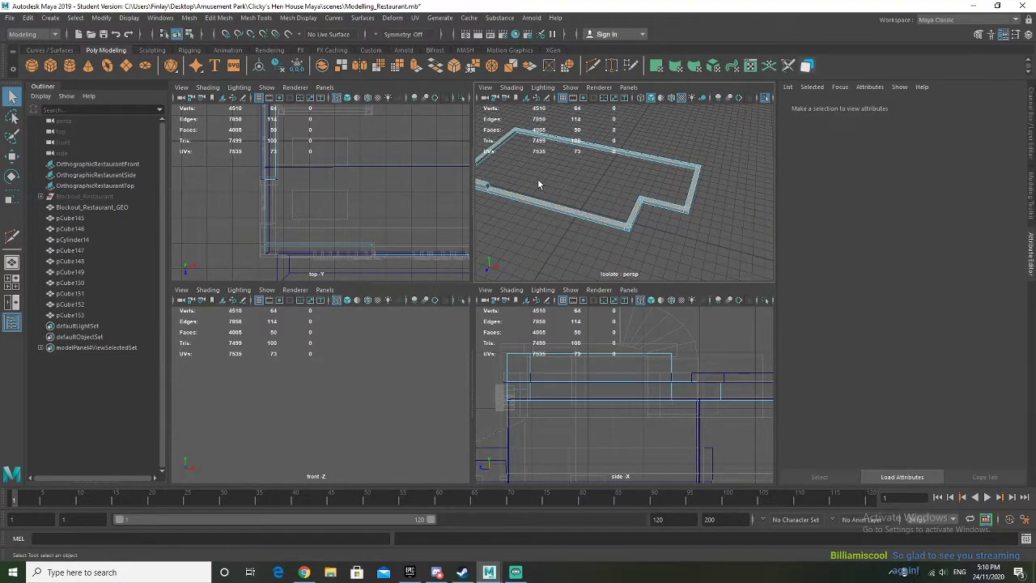
Step: Select the top faces of the lower trim around the roof, excluding the raised corner, and delete them
scroll(530, 187, "up", 3)
left_click(619, 248)
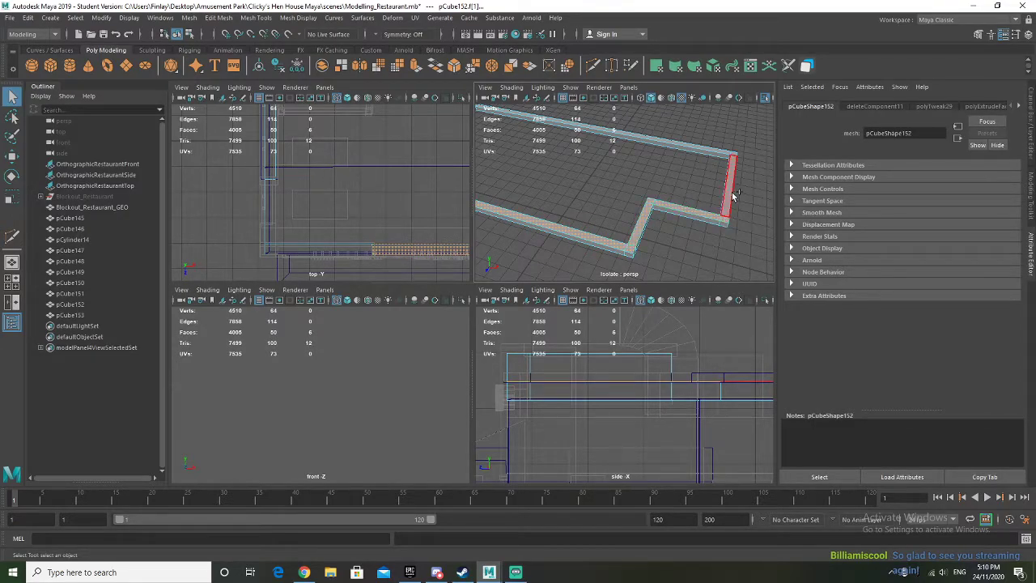
left_click(735, 153, "shift")
left_click(684, 145, "shift")
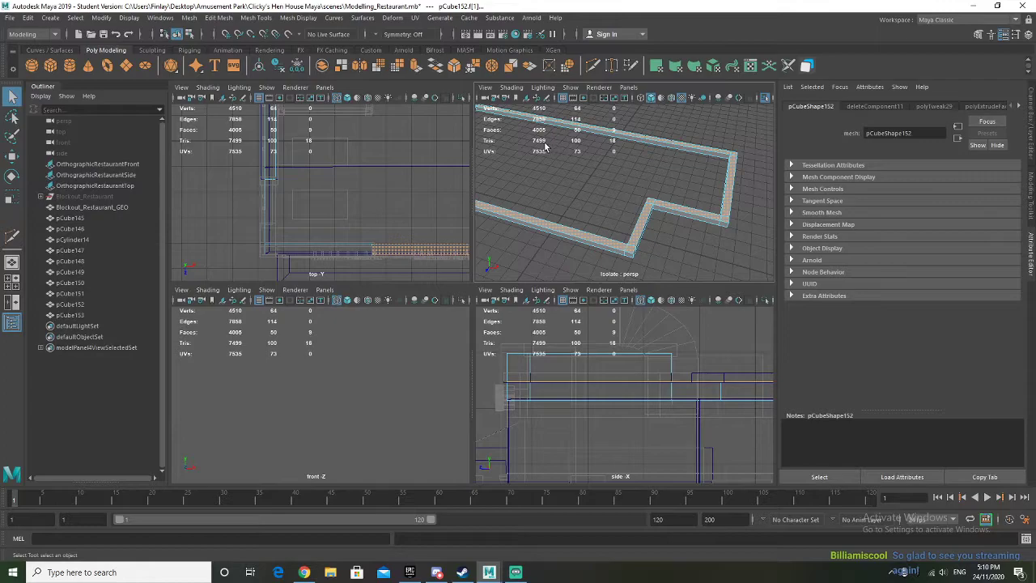
middle_click_drag(544, 144, 685, 229, "alt")
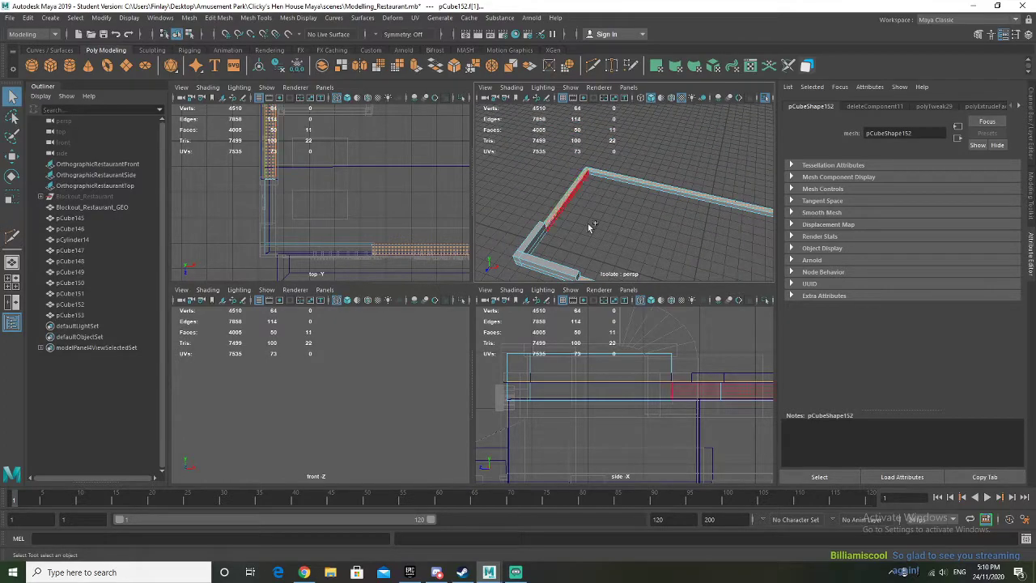
key("Delete")
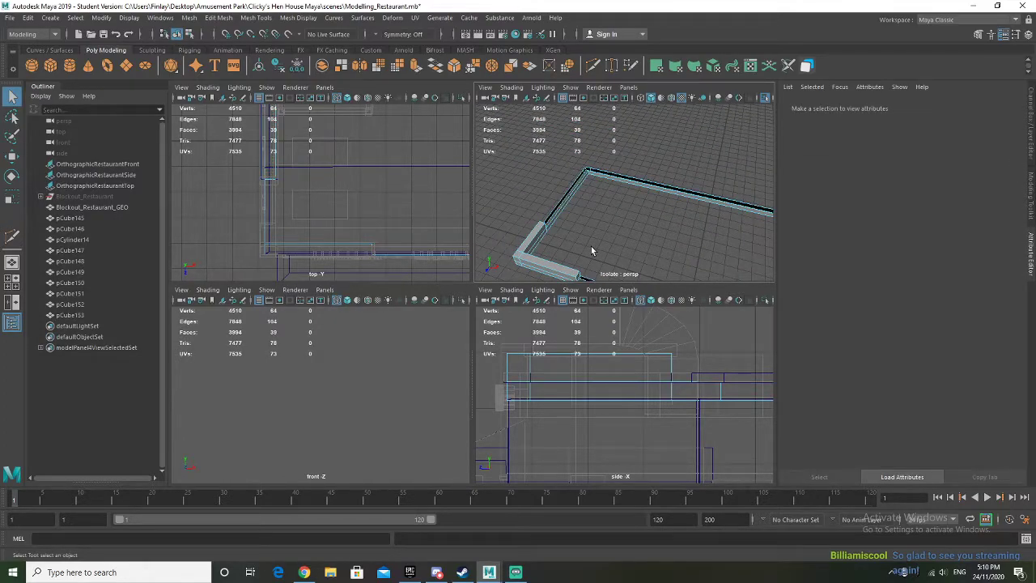
Step: Show the whole restaurant again, return the trim to object selection and deselect it
key("ctrl+1")
left_click_drag(588, 243, 583, 173, "alt")
right_click(577, 198)
right_click_drag(577, 197, 610, 174)
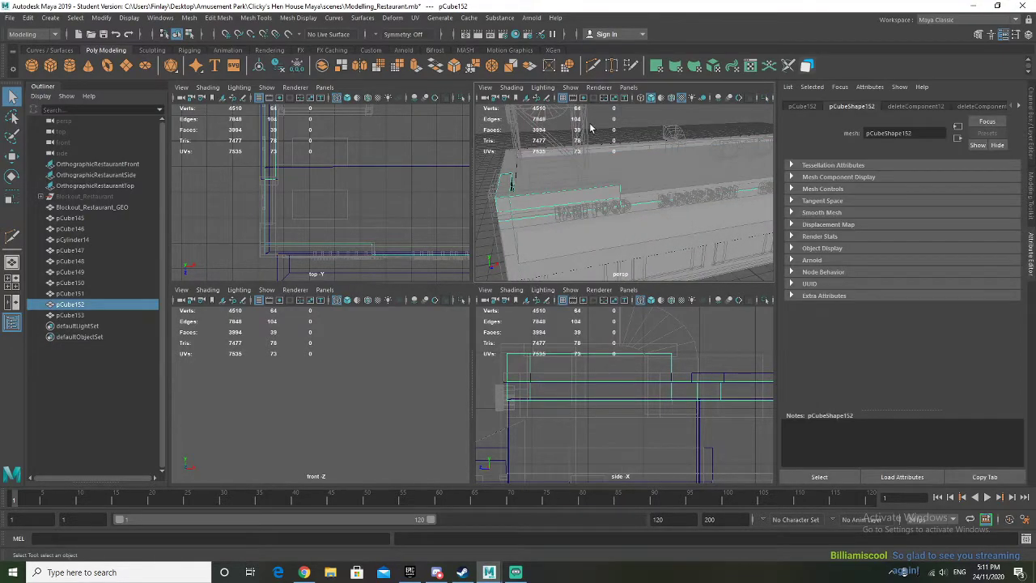
left_click(590, 128)
Step: Create a new polygon cube and move it in plan over the end wall's raised corner section
left_click_drag(588, 161, 589, 178, "alt")
scroll(609, 155, "down", 5)
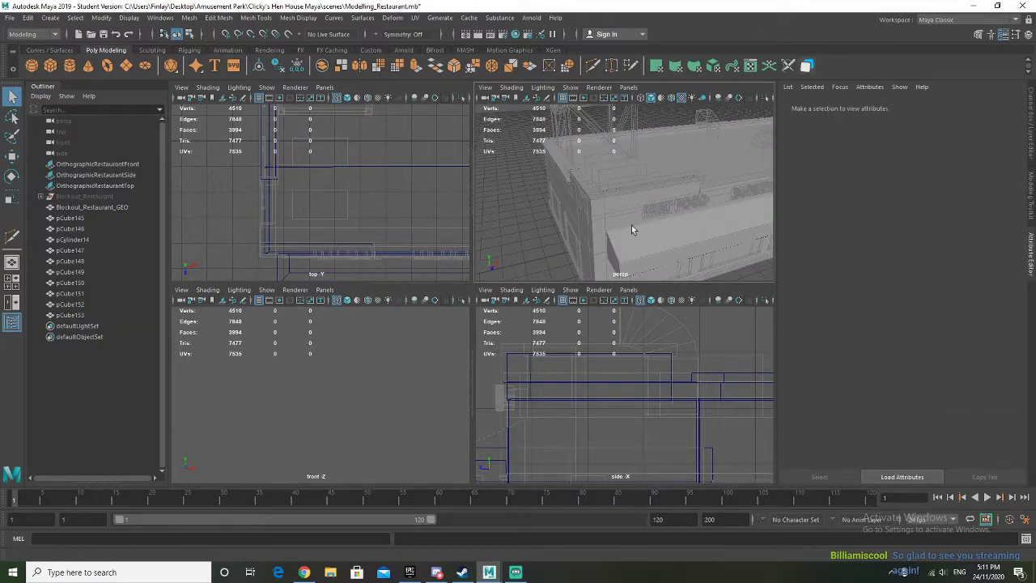
scroll(682, 225, "down", 5)
scroll(415, 241, "down", 4)
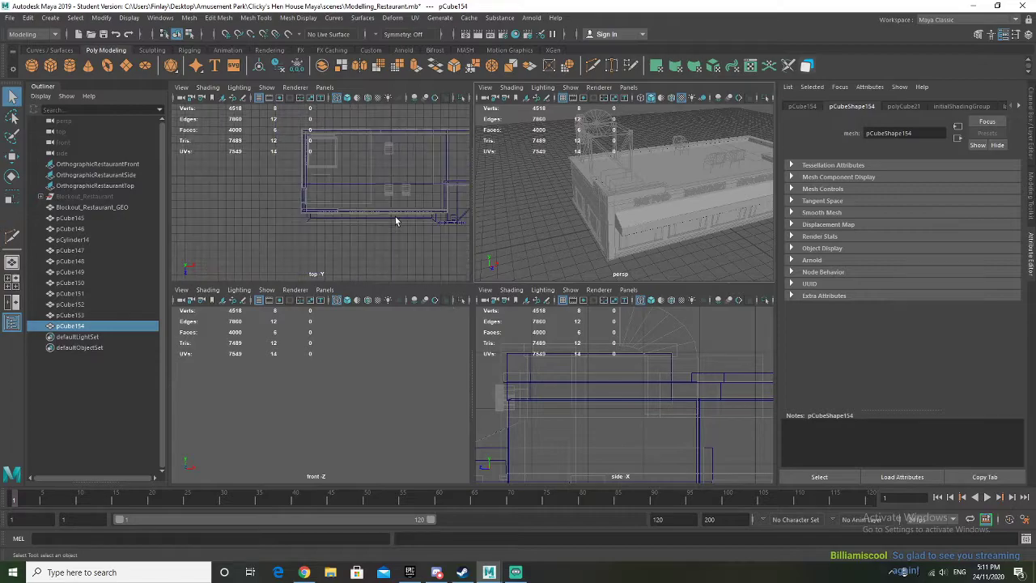
key("w")
left_click_drag(426, 217, 341, 238)
Step: Raise the new cube vertically to the top of the raised corner trim
scroll(290, 408, "down", 3)
key("f")
scroll(296, 408, "down", 8)
middle_click_drag(297, 366, 295, 417)
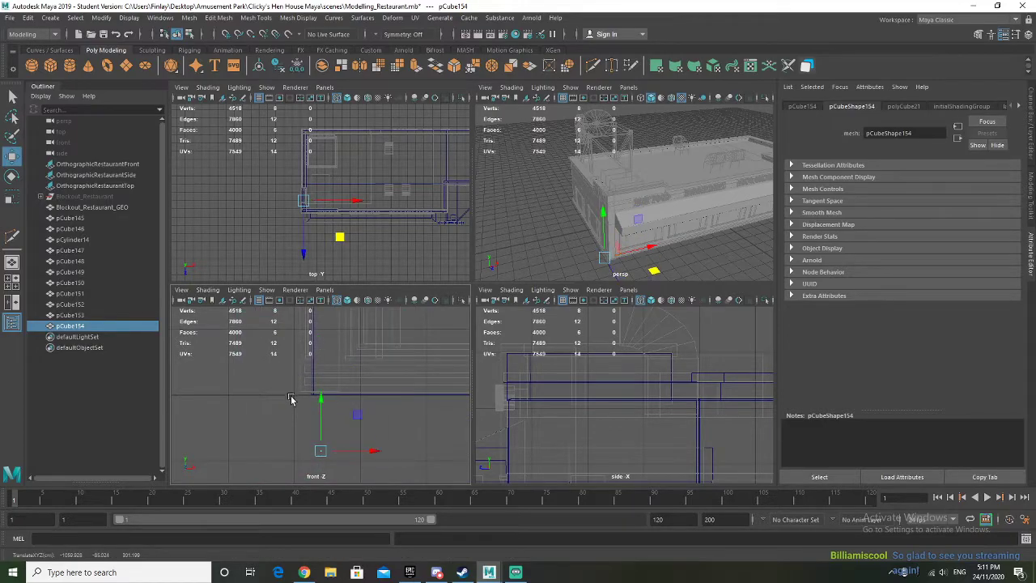
key("ctrl+z")
middle_click_drag(290, 348, 284, 415, "alt")
scroll(283, 415, "down", 4)
left_click_drag(313, 402, 311, 344)
middle_click_drag(311, 345, 309, 430, "alt")
left_click_drag(310, 431, 309, 364)
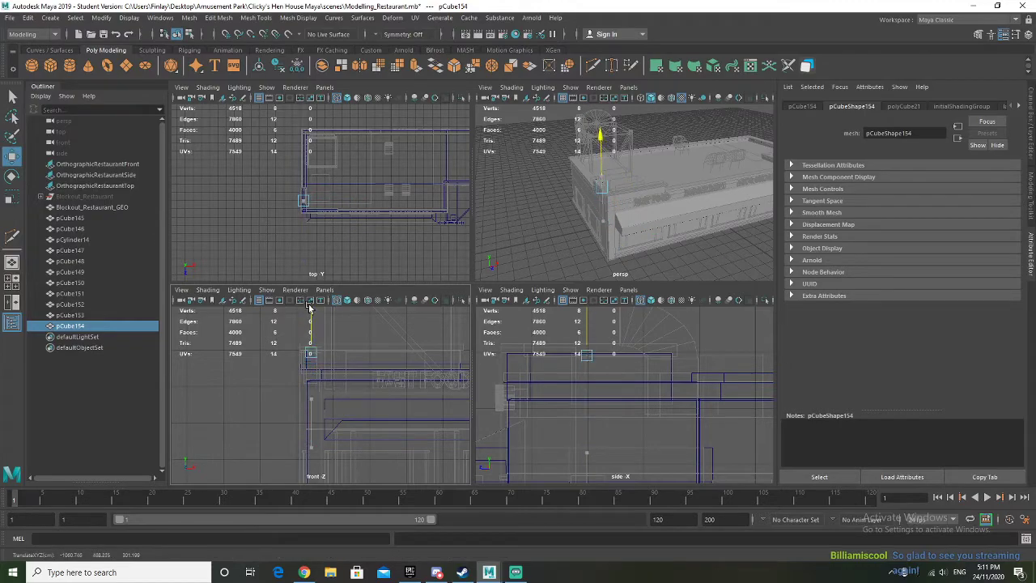
Step: Scale the cube down in height and adjust its vertical position on top of the raised trim
key("r")
key("f")
mouse_move(660, 224)
left_mouse_down("alt")
mouse_move(628, 197)
mouse_move(654, 209)
left_mouse_up("alt")
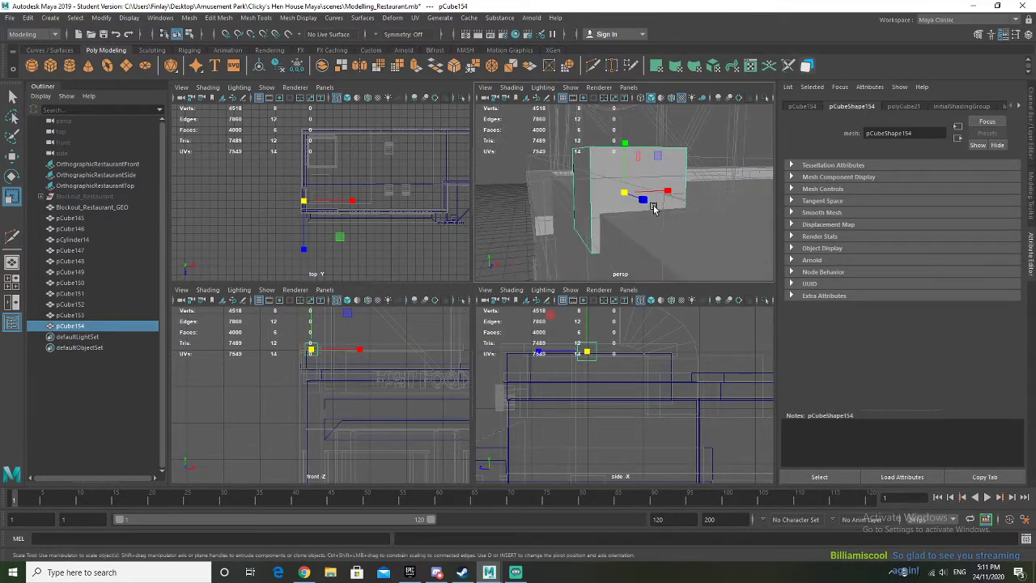
left_click_drag(629, 173, 626, 145, "alt")
key("w")
left_click(625, 143)
left_click(624, 179)
key("r")
key("w")
key("r")
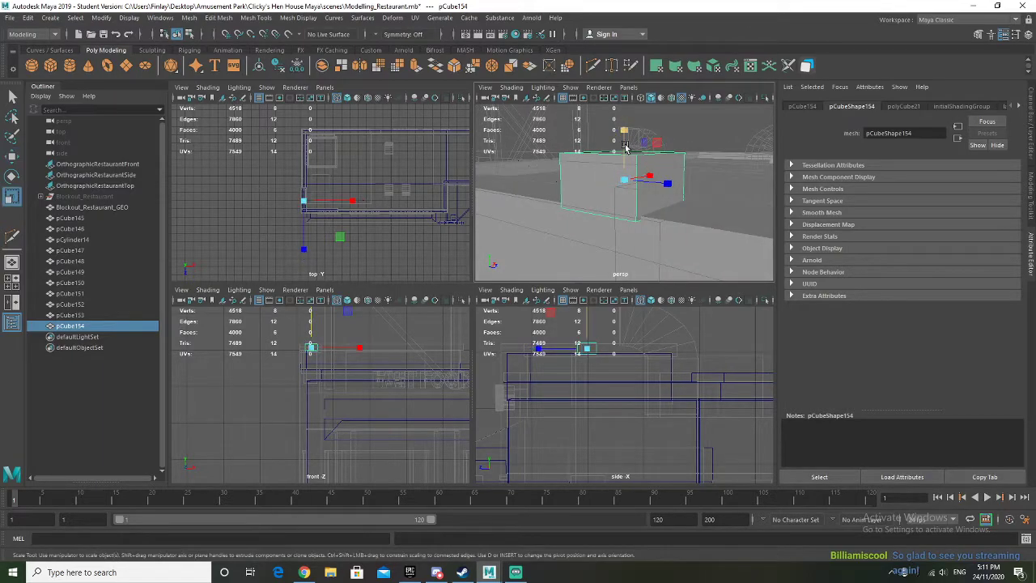
Step: Fit the cube across the raised trim by centring it over the wall's thickness and scaling its width to overhang both sides
left_click_drag(623, 144, 504, 185, "alt")
scroll(590, 182, "down", 3)
left_click_drag(587, 183, 624, 165, "alt")
key("w")
key("r")
left_click_drag(616, 173, 709, 212, "alt")
left_click_drag(579, 194, 599, 203, "alt")
scroll(312, 360, "up", 8)
middle_click_drag(310, 359, 283, 479, "alt")
middle_click_drag(285, 377, 325, 446, "alt")
left_click_drag(357, 368, 343, 373)
key("r")
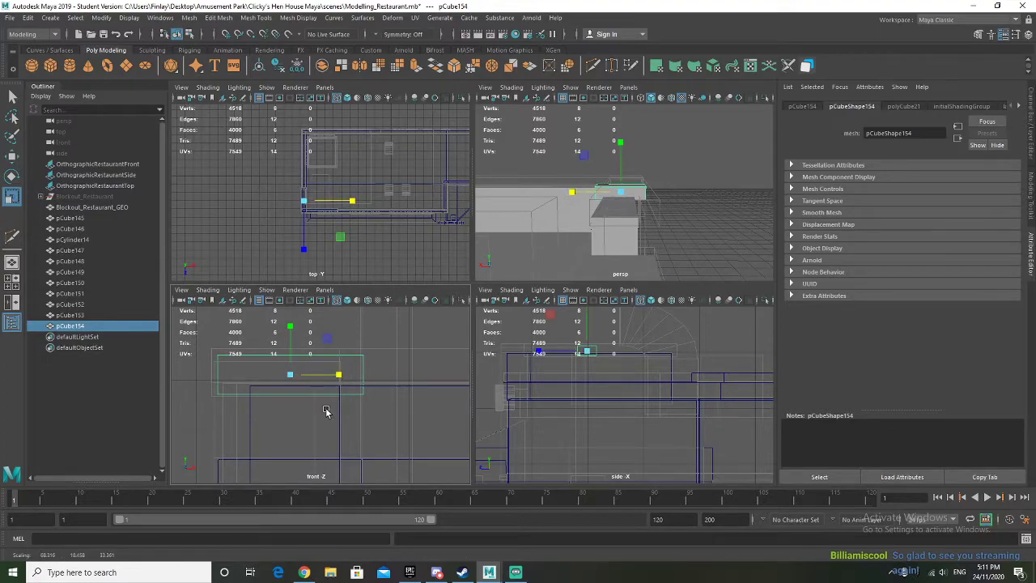
Step: Select one end face of the cube and move it along the end wall to stretch the capping over the raised trim
left_click_drag(578, 225, 602, 212, "alt")
right_click(609, 197)
right_click_drag(610, 197, 610, 219)
key("q")
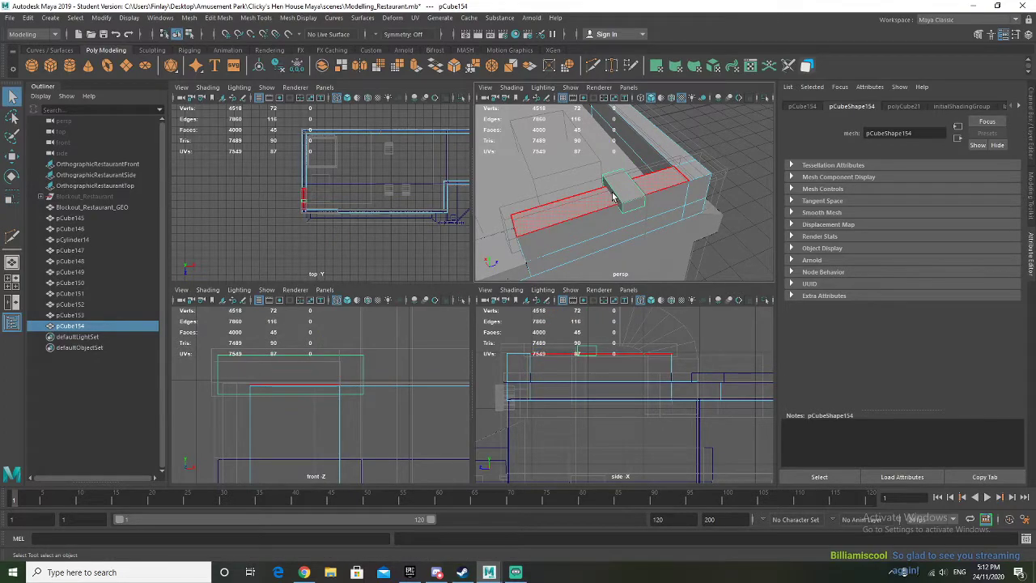
right_click_drag(673, 178, 701, 165)
left_click(623, 189)
right_click(621, 184)
left_click(621, 212)
left_click(613, 193)
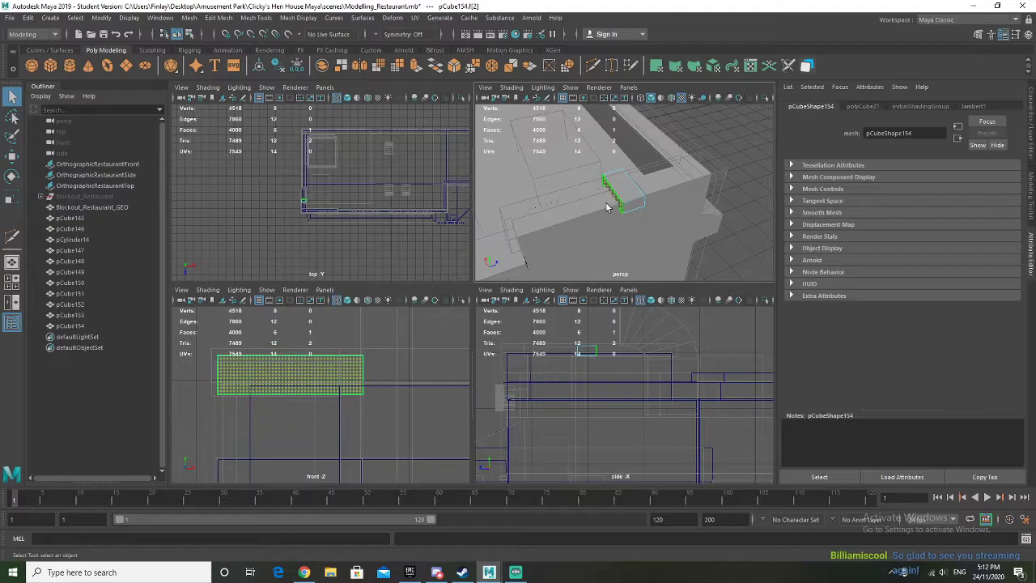
key("w")
left_click_drag(655, 184, 688, 155)
Step: Move the capping's front end face just past the outer front corner and insert an edge loop across it near that corner
left_click(607, 192)
key("f")
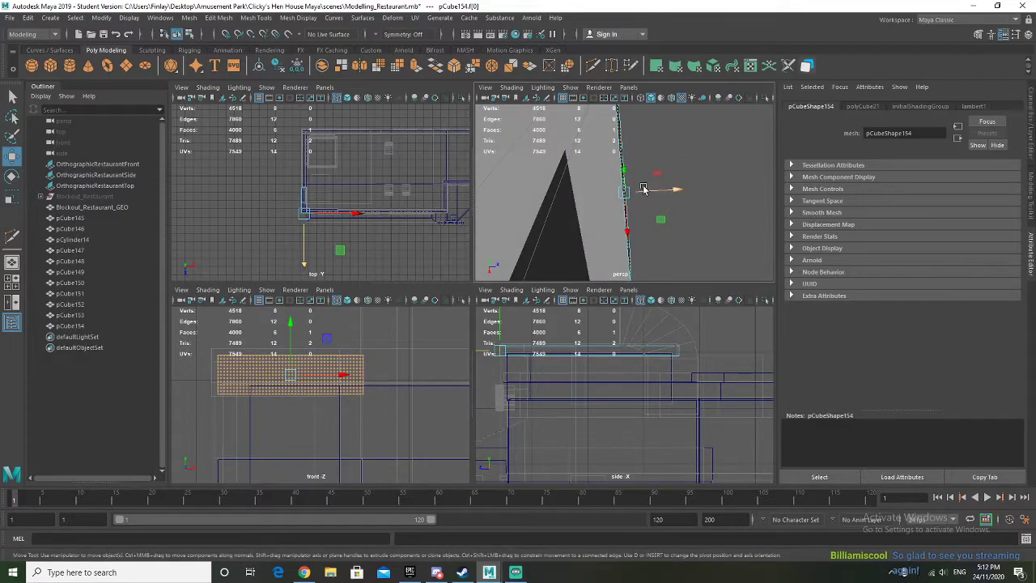
mouse_move(643, 188)
left_mouse_down("alt")
mouse_move(623, 205)
mouse_move(577, 194)
mouse_move(629, 194)
mouse_move(612, 213)
mouse_move(615, 174)
mouse_move(631, 162)
mouse_move(599, 166)
mouse_move(645, 176)
left_mouse_up("alt")
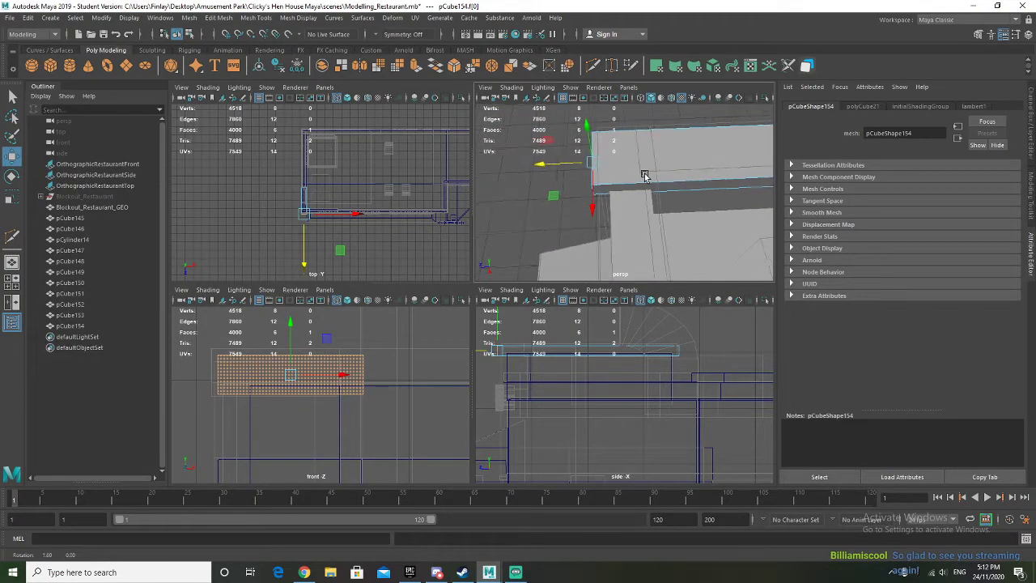
right_click_drag(673, 169, 621, 173, "shift")
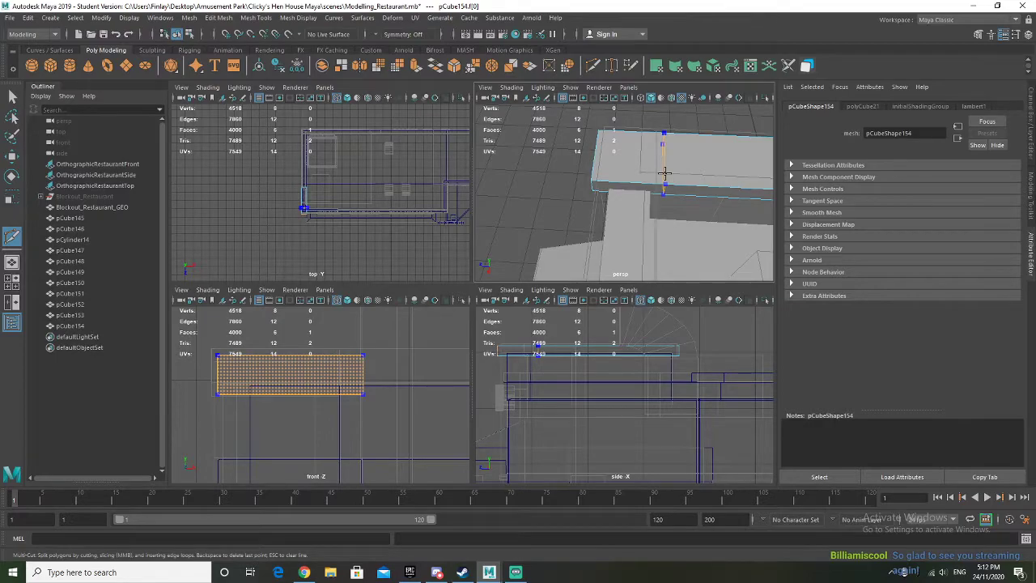
left_click(664, 173, "ctrl")
Step: Select the capping's inner side face at the front corner and extrude it along the front wall over the raised trim
right_click_drag(628, 187, 630, 216)
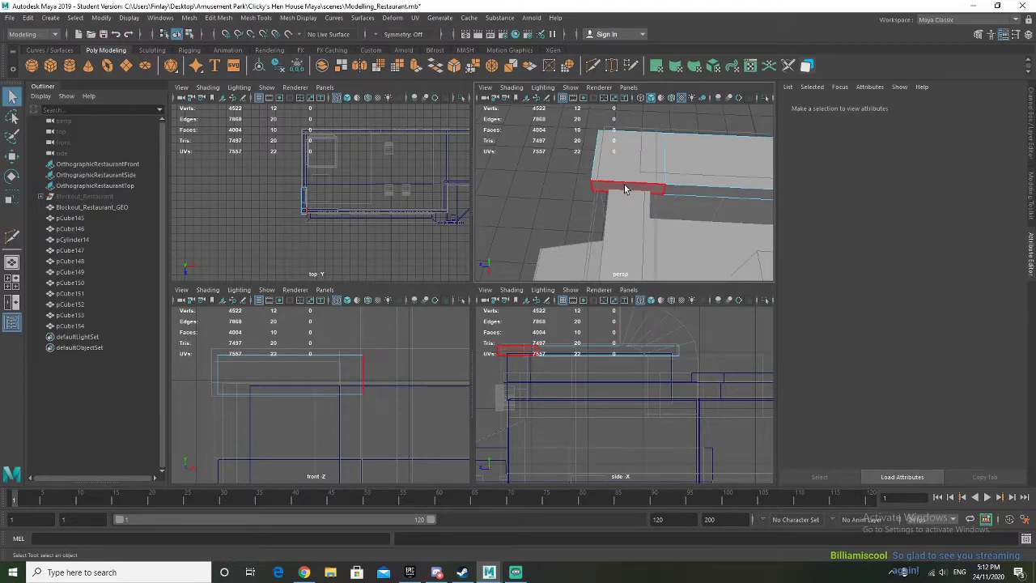
left_click(624, 186)
left_click_drag(613, 208, 615, 216, "alt")
key("w")
middle_click_drag(615, 216, 620, 144, "alt")
left_click_drag(621, 146, 616, 195, "shift")
left_click_drag(615, 241, 689, 254, "alt")
left_click(674, 187)
left_click(640, 188)
scroll(632, 240, "down", 5)
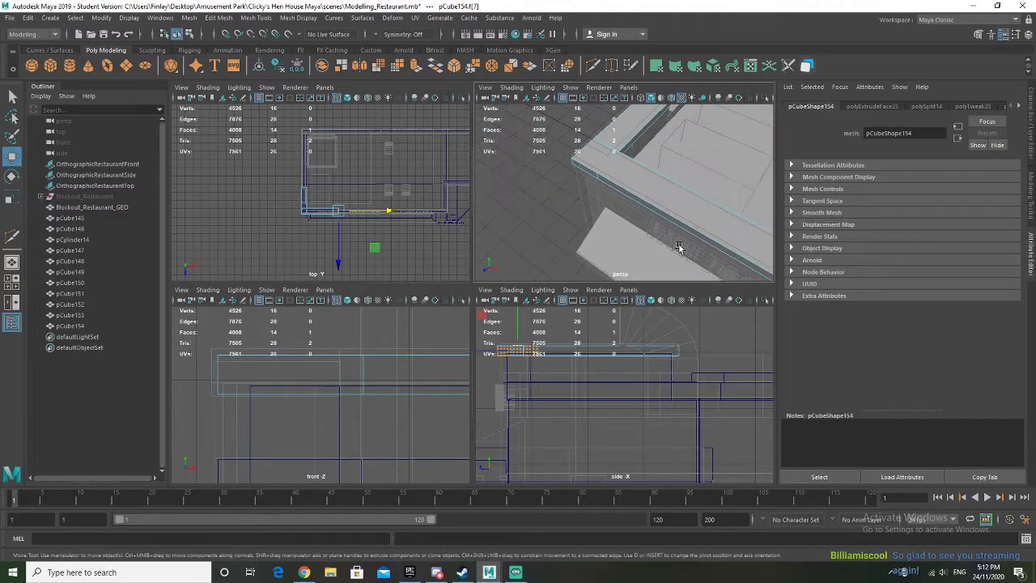
Step: Isolate the roof trim pCube152 and delete the three top faces of its raised corner
right_click_drag(606, 211, 635, 191)
left_click_drag(622, 233, 640, 220)
left_click(619, 245)
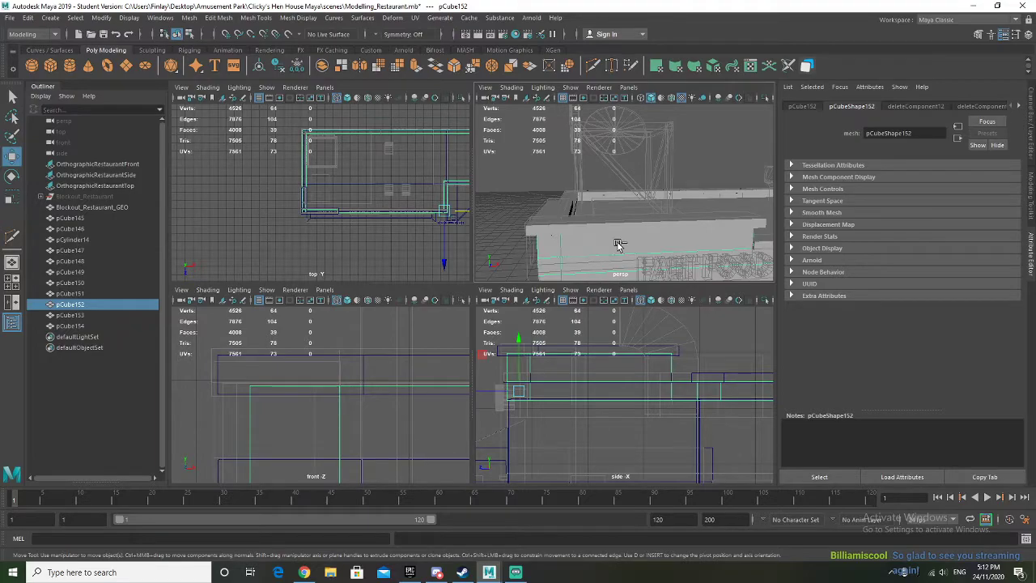
key("ctrl+1")
left_click_drag(578, 218, 562, 237, "alt")
right_click_drag(556, 154, 558, 180)
left_click(558, 196)
left_click(613, 197)
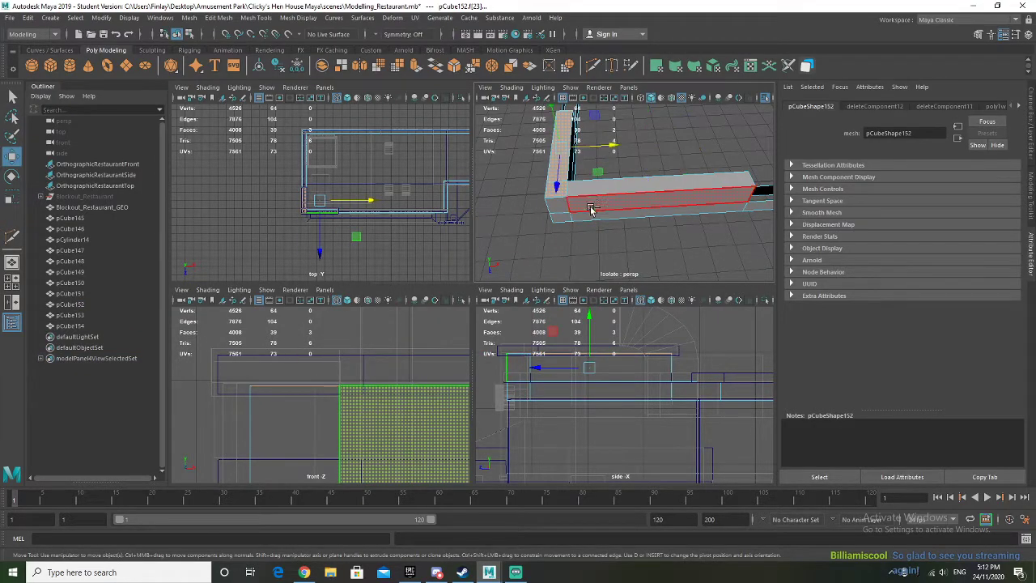
left_click(572, 190)
key("Delete")
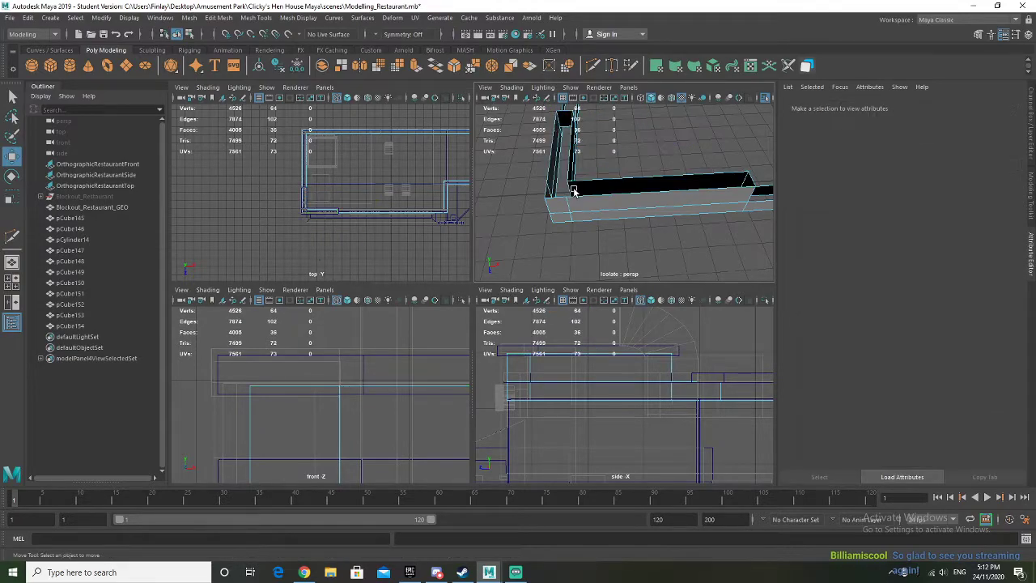
Step: Show the whole restaurant again, return the trim to object selection and deselect it
key("ctrl+1")
right_click_drag(573, 190, 601, 175)
scroll(594, 189, "down", 4)
left_click(558, 271)
Step: Examine the restaurant's finished roof edge, entrance canopy and side walls from several angles
left_click_drag(557, 269, 562, 180, "alt")
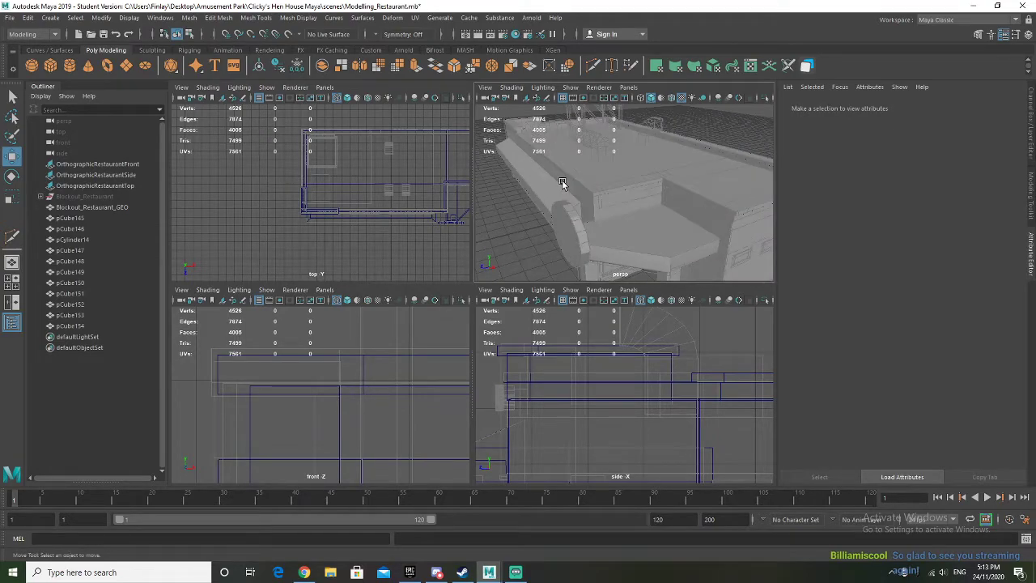
scroll(562, 180, "down", 5)
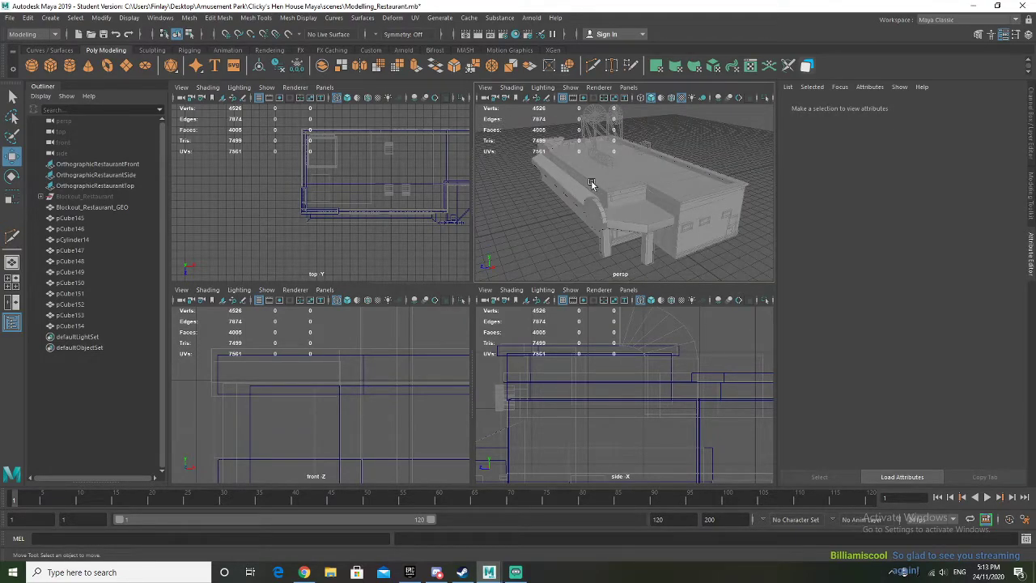
left_click_drag(604, 182, 732, 174, "alt")
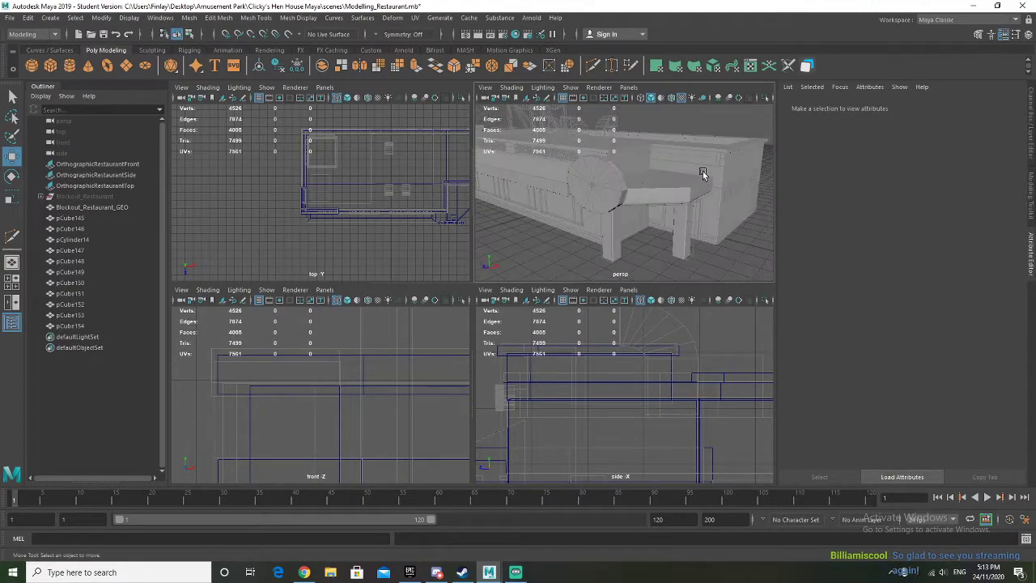
left_click(635, 155)
left_click_drag(635, 155, 549, 176, "alt")
left_click(572, 199)
left_click(538, 234)
left_click_drag(537, 234, 527, 270, "alt")
Step: Enlarge the perspective view and examine the roof and main building body pCube145 from several angles
key("space")
right_click_drag(527, 270, 399, 270, "alt")
left_click_drag(399, 270, 518, 270, "alt")
left_click(476, 314)
key("d")
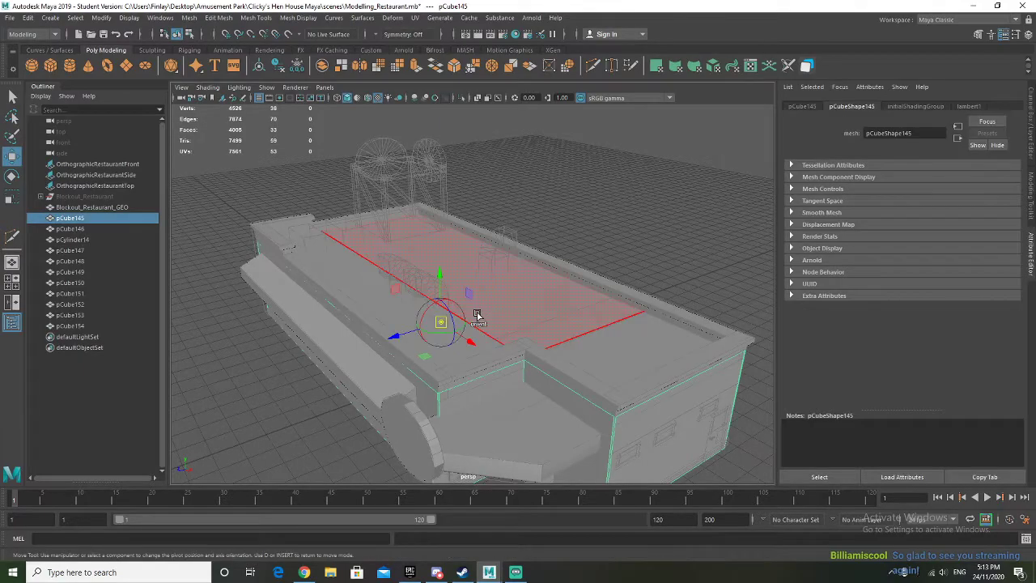
key("q")
right_click_drag(482, 302, 491, 309)
left_click_drag(491, 309, 492, 307, "alt")
left_click_drag(432, 356, 580, 340, "alt")
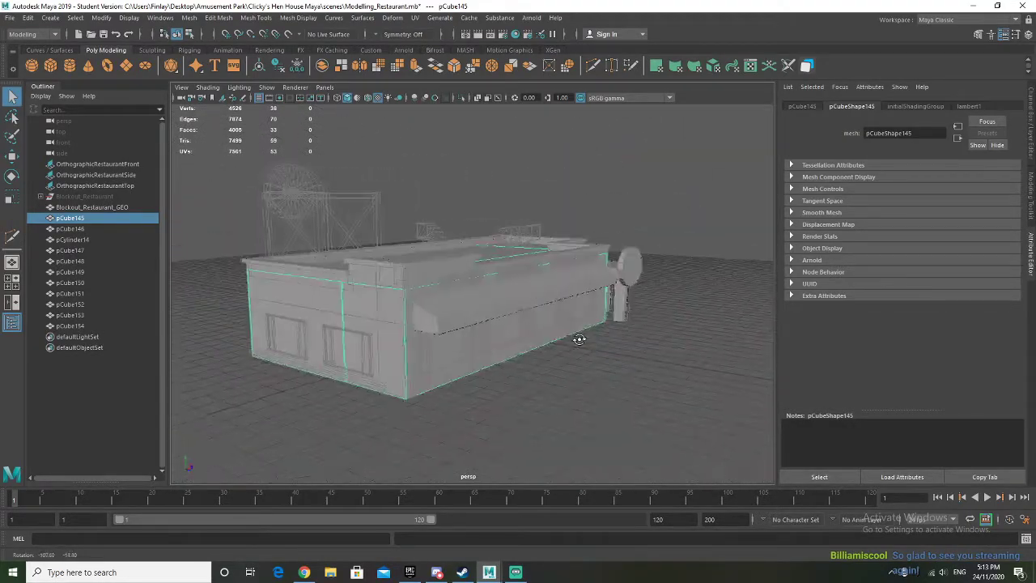
scroll(430, 285, "up", 5)
left_click_drag(430, 285, 423, 302, "alt")
middle_click_drag(424, 303, 523, 290, "alt")
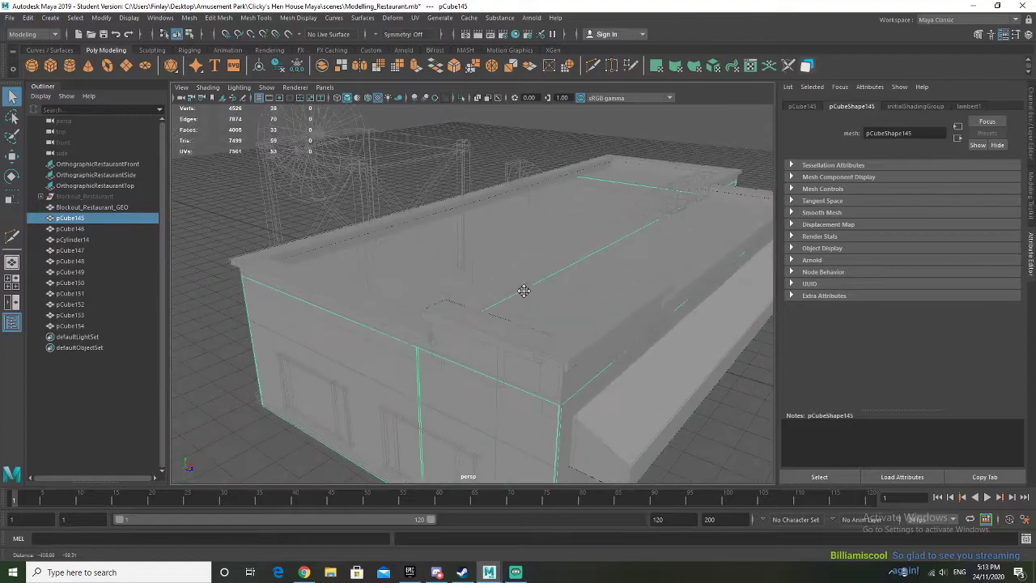
Step: Select the roof capping pCube153 in edge mode and pick its corner edge and long edges along the adjoining walls
left_click(307, 299)
left_click_drag(307, 297, 418, 260, "alt")
right_click_drag(418, 260, 481, 219)
left_click(468, 263)
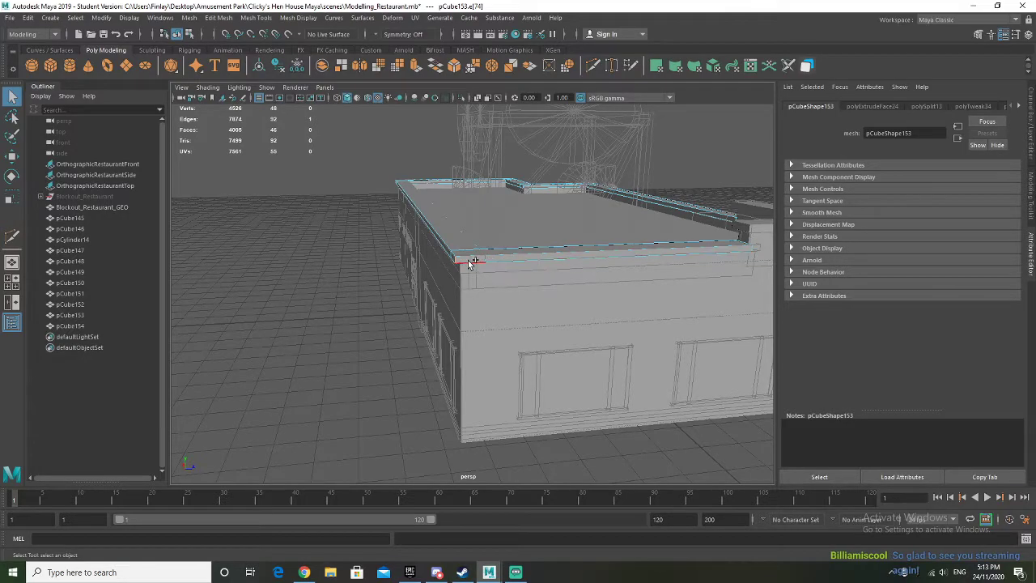
left_click_drag(435, 272, 470, 279, "alt")
double_click(457, 234, "shift")
scroll(441, 281, "up", 2)
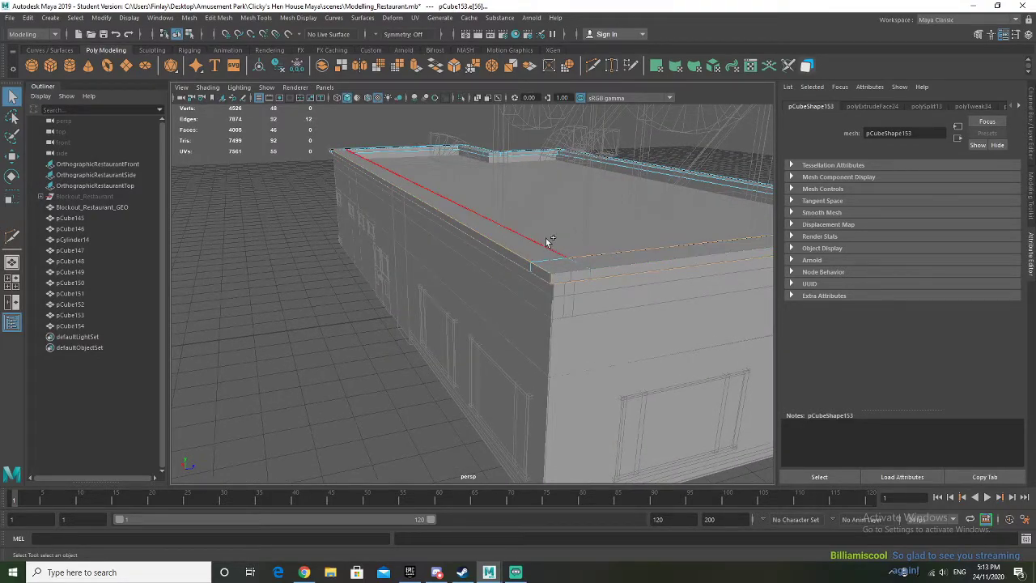
Step: Add the capping's edges along the far long wall and the end wall with the door to the selection
left_click_drag(611, 266, 412, 265, "alt")
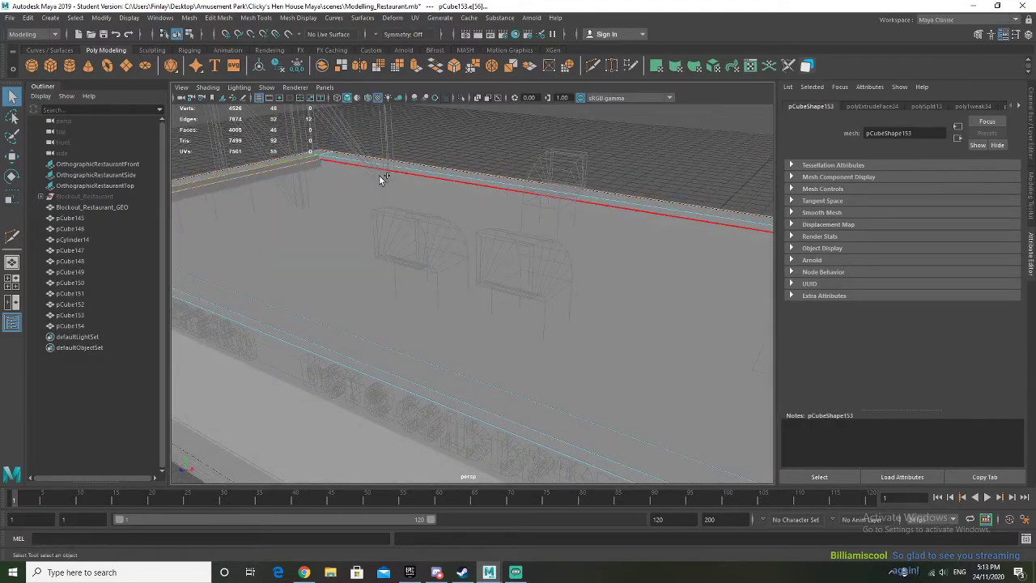
left_click_drag(558, 250, 417, 247, "alt")
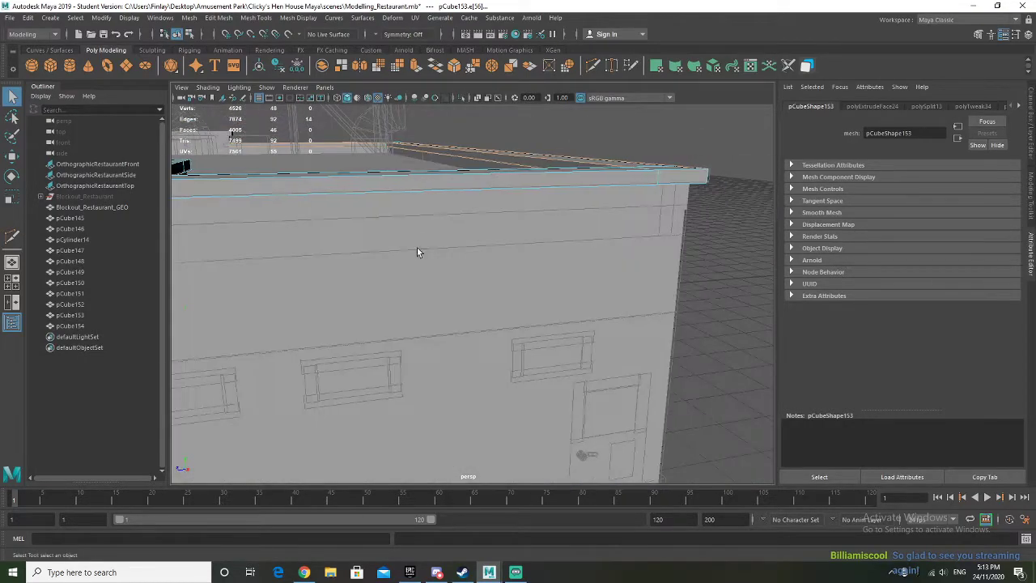
scroll(416, 247, "down", 4)
left_click(444, 237, "shift")
left_click_drag(508, 279, 484, 309, "alt")
left_click(441, 251, "shift")
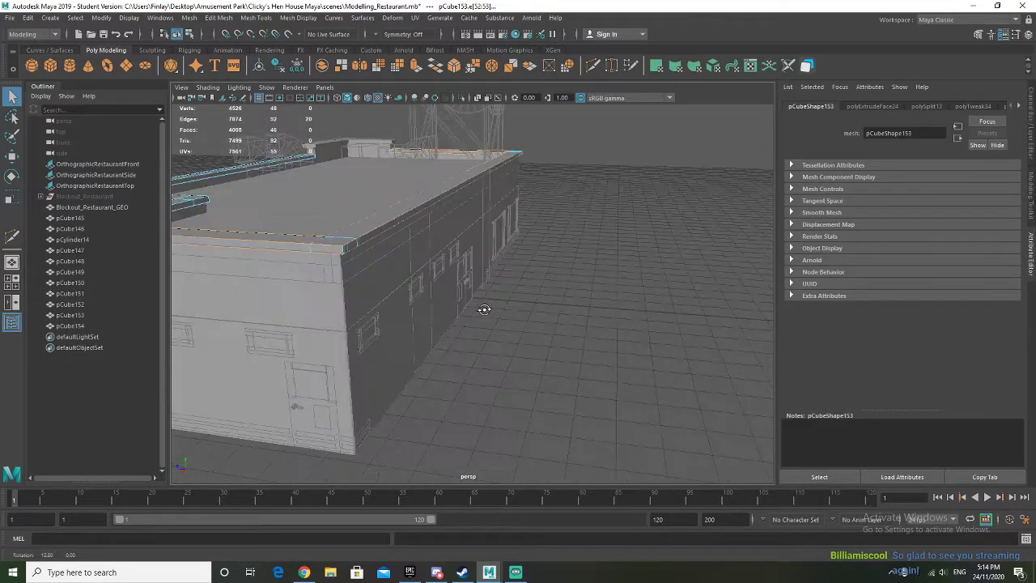
left_click(341, 250, "shift")
left_click_drag(340, 250, 323, 317, "alt")
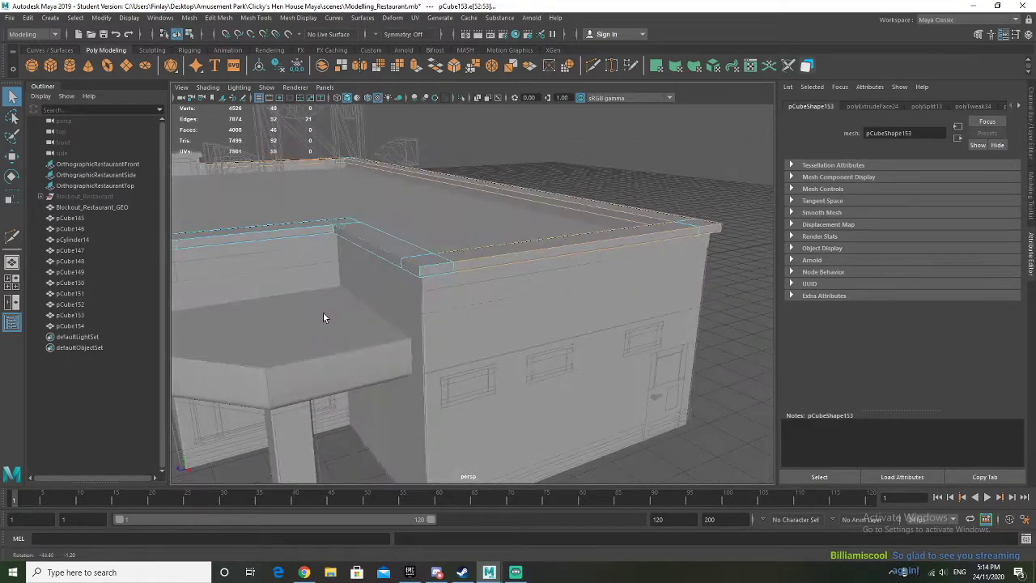
Step: Add the capping's edges around the stepped entrance corner and along the awning wall to the selection, and save the scene
left_click(426, 275, "shift")
left_click(411, 272, "shift")
left_click_drag(373, 246, 378, 350, "alt")
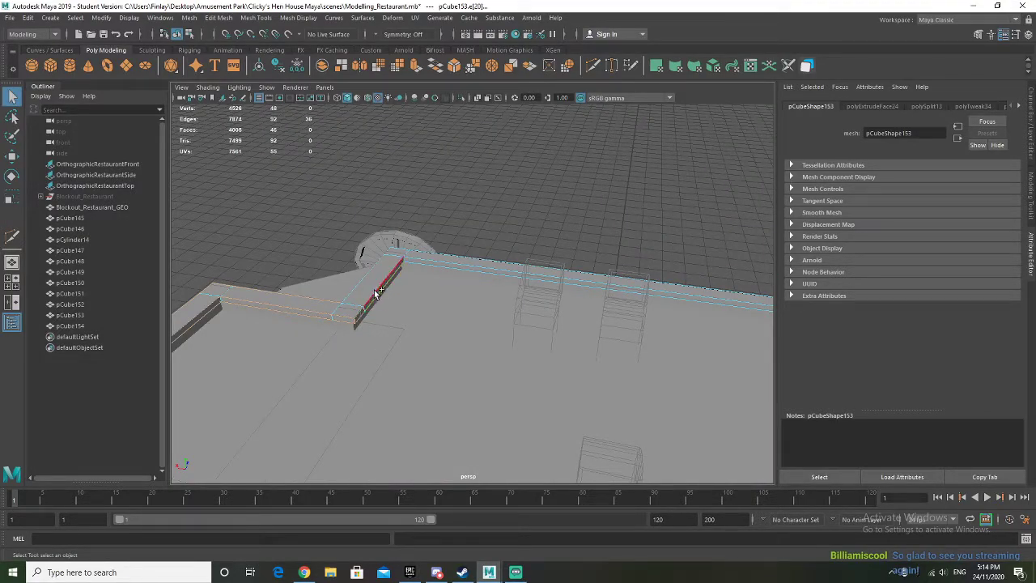
left_click_drag(349, 354, 506, 350, "alt")
scroll(542, 325, "up", 3)
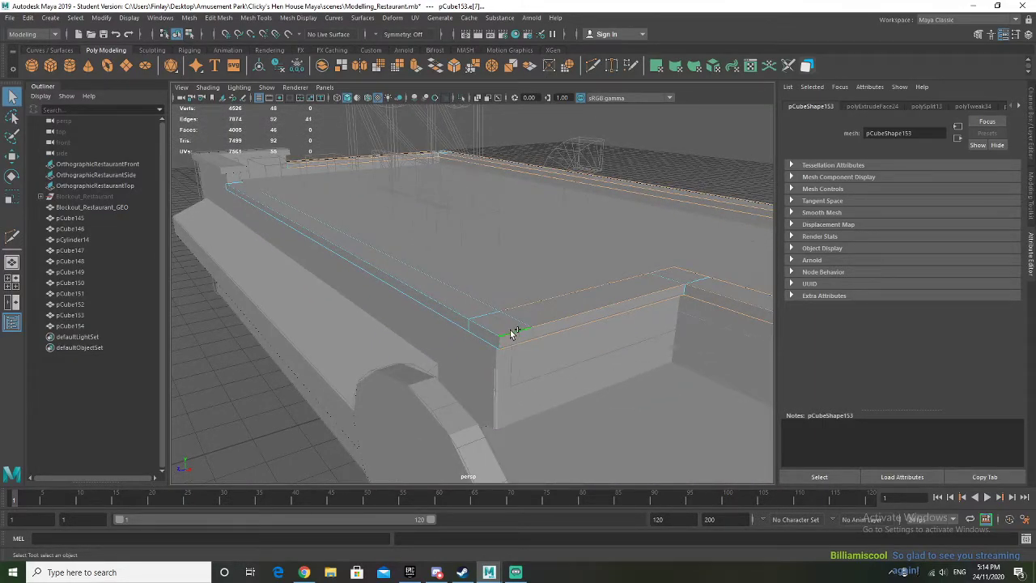
left_click(443, 311, "shift")
left_click_drag(399, 318, 270, 318, "alt")
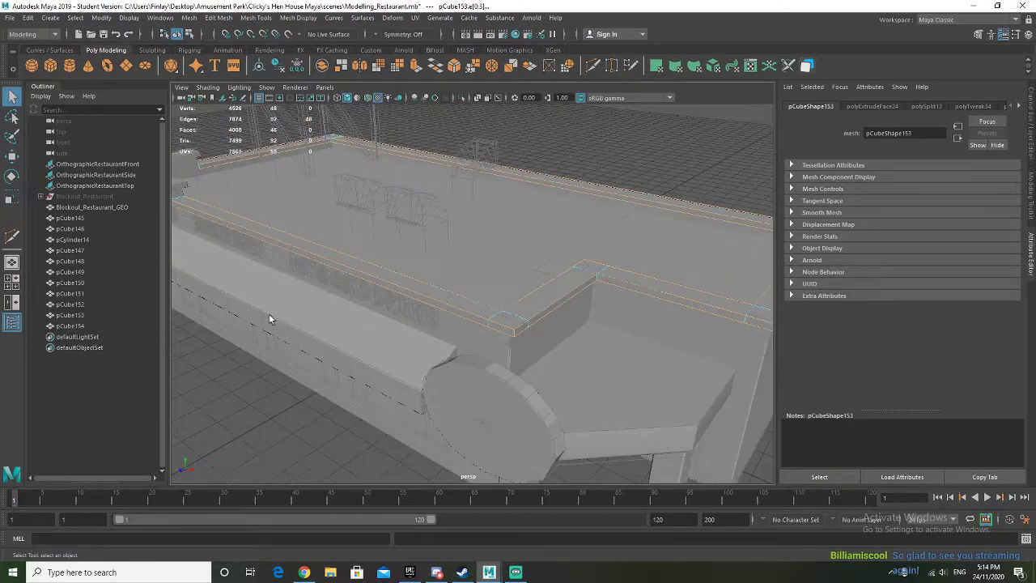
left_click(15, 18)
left_click(37, 62)
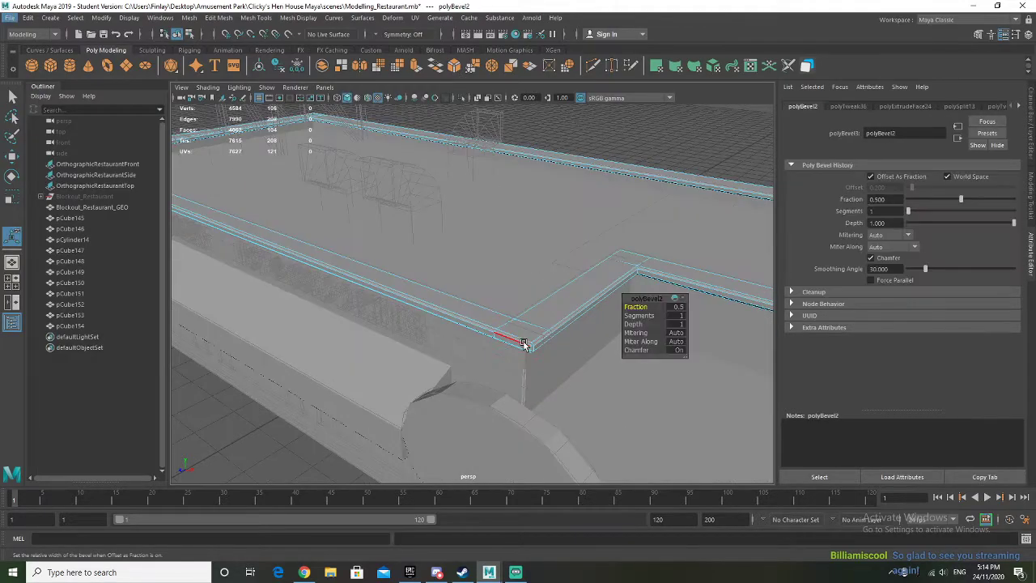
Step: Try a bevel with fraction 0.5 on the capping's selected edges, inspect its corners and undo it
left_click_drag(525, 344, 432, 259, "alt")
scroll(432, 260, "down", 5)
middle_click_drag(432, 260, 425, 291, "alt")
left_click_drag(425, 291, 362, 280, "alt")
right_click_drag(361, 280, 290, 177, "alt")
middle_click_drag(320, 152, 261, 153, "alt")
left_click_drag(261, 153, 284, 170, "alt")
middle_click_drag(284, 171, 436, 185, "alt")
left_click_drag(436, 184, 404, 180, "alt")
left_click_drag(390, 266, 402, 274, "alt")
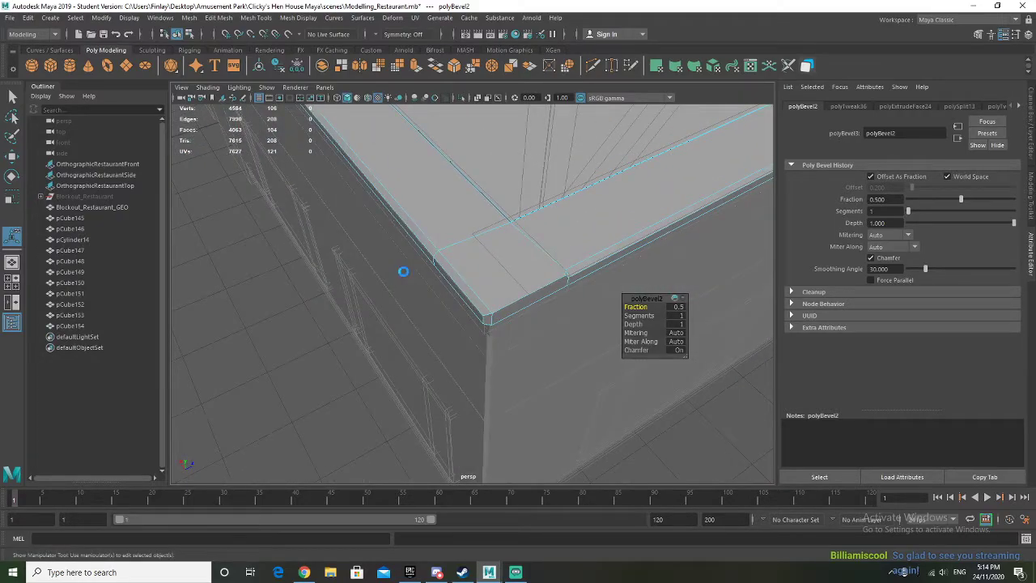
key("ctrl+z")
mouse_move(477, 219)
left_mouse_down("alt")
mouse_move(459, 208)
mouse_move(399, 209)
mouse_move(458, 223)
left_mouse_up("alt")
scroll(450, 221, "down", 4)
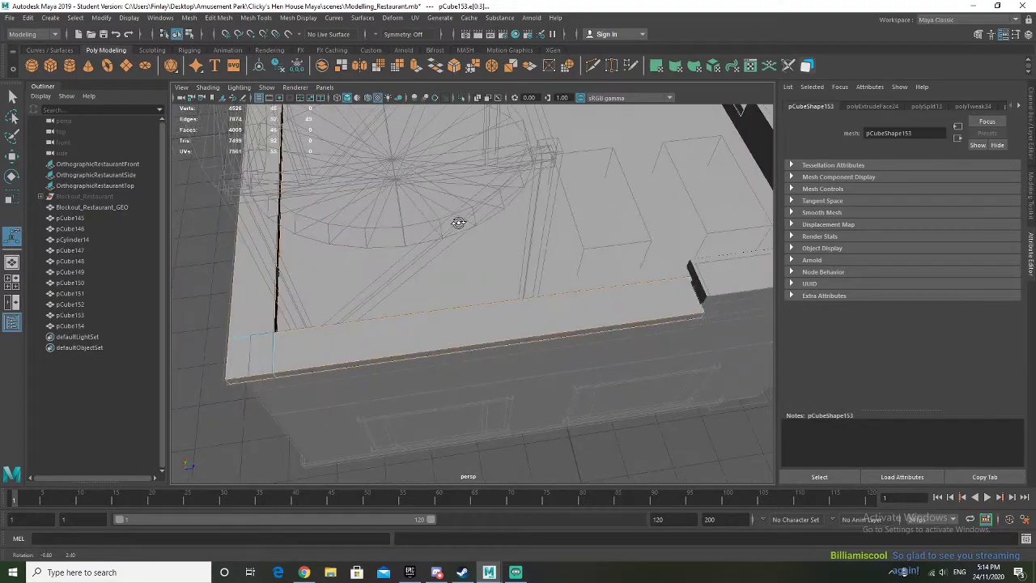
Step: Bevel the capping's selected edges with a fraction of 0.2 and one segment
left_click(454, 66)
left_click_drag(369, 234, 443, 235, "alt")
scroll(443, 235, "up", 4)
middle_click_drag(442, 236, 444, 264, "alt")
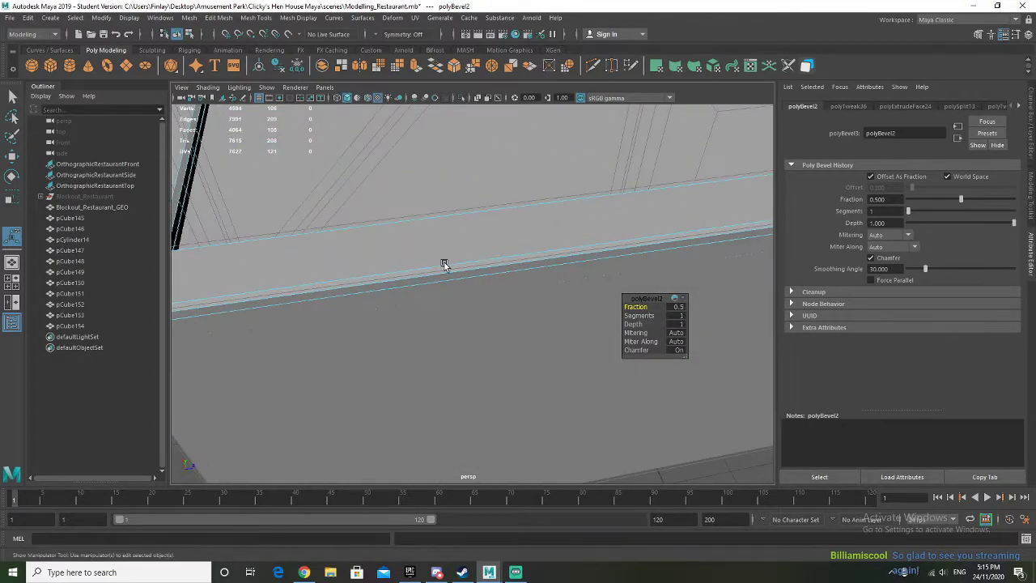
left_click_drag(636, 307, 634, 307)
left_click_drag(375, 277, 397, 277, "alt")
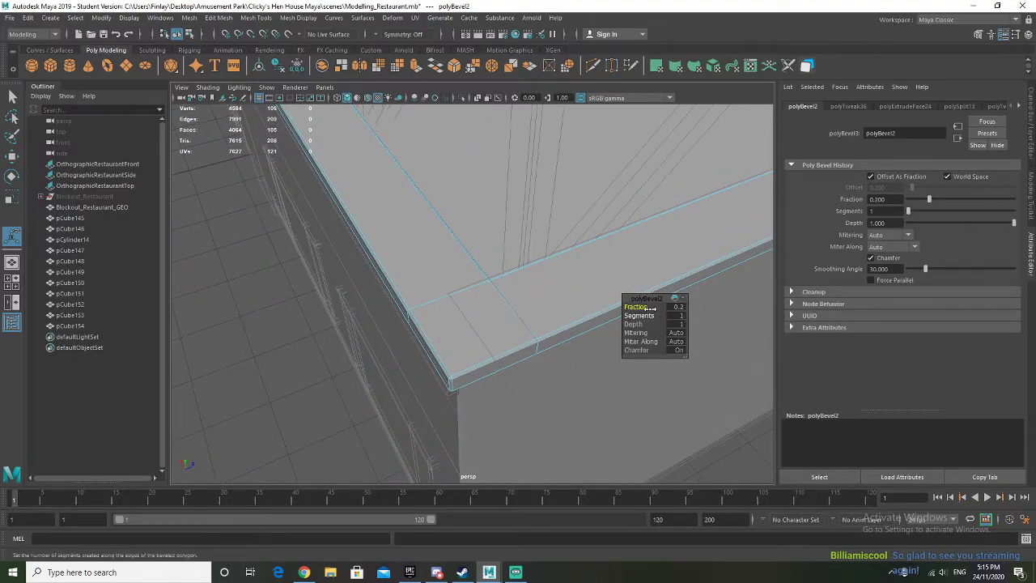
left_click_drag(647, 308, 637, 307)
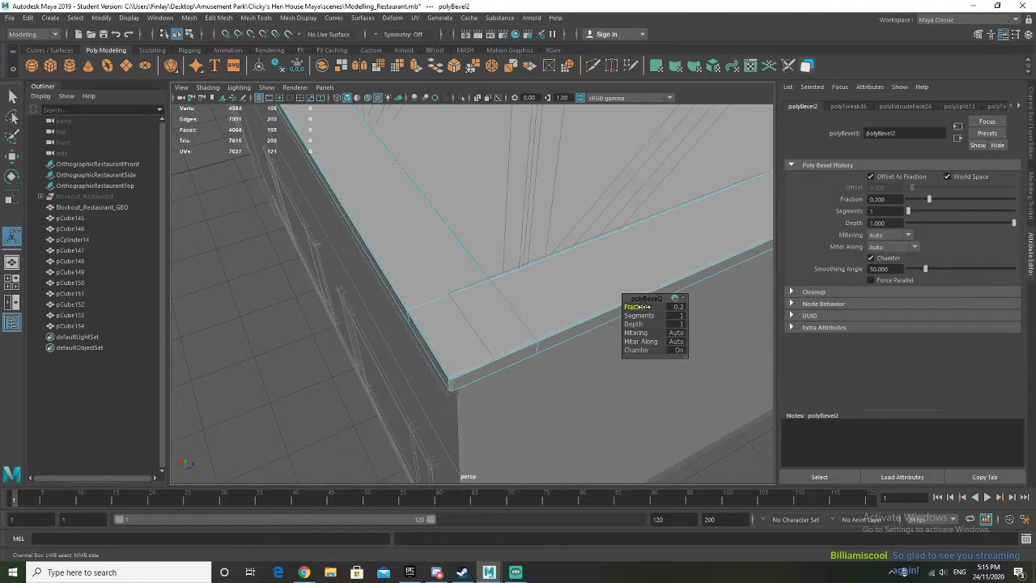
left_click_drag(409, 328, 381, 329, "alt")
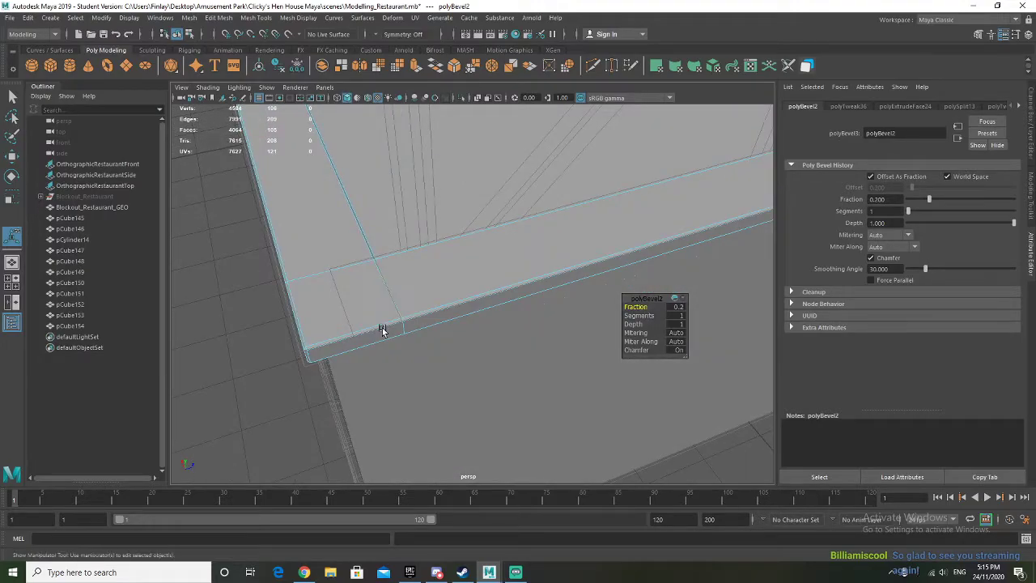
Step: Select the capping pCube153 as an object and run Cleanup to select its faces with more than four sides
right_click_drag(423, 267, 473, 183)
left_click_drag(474, 182, 491, 271, "alt")
left_click(489, 273)
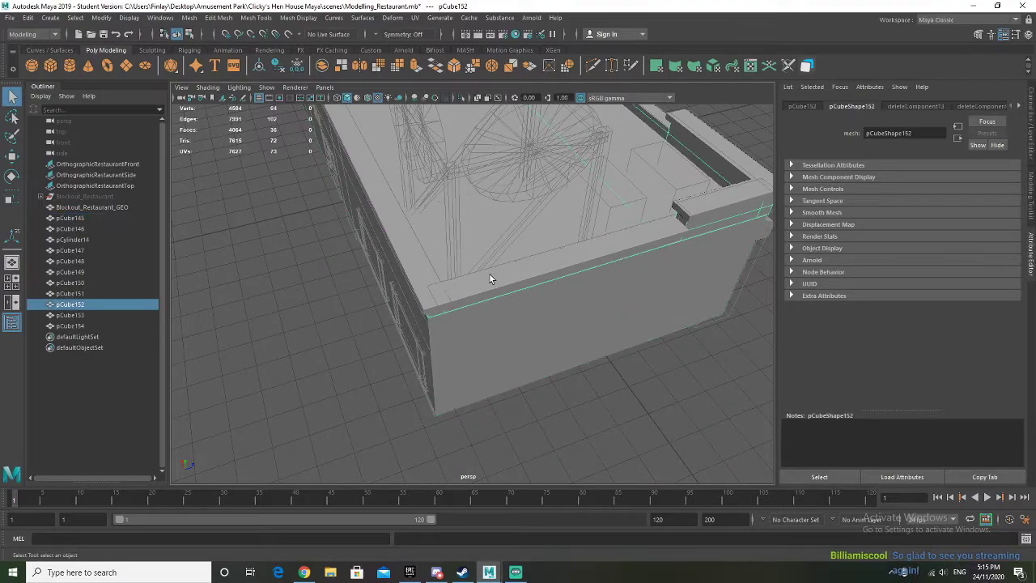
left_click(413, 269)
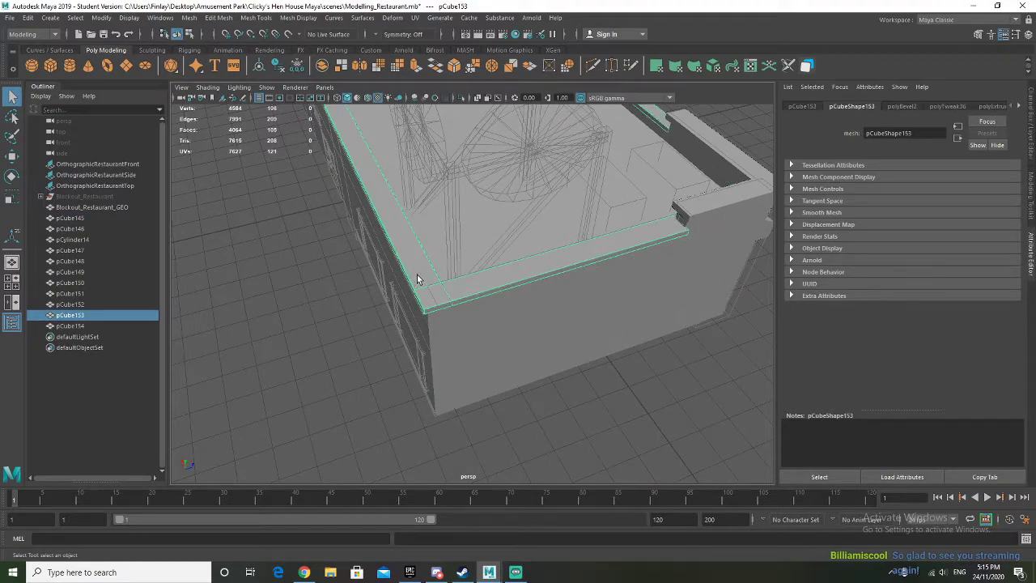
left_click(195, 17)
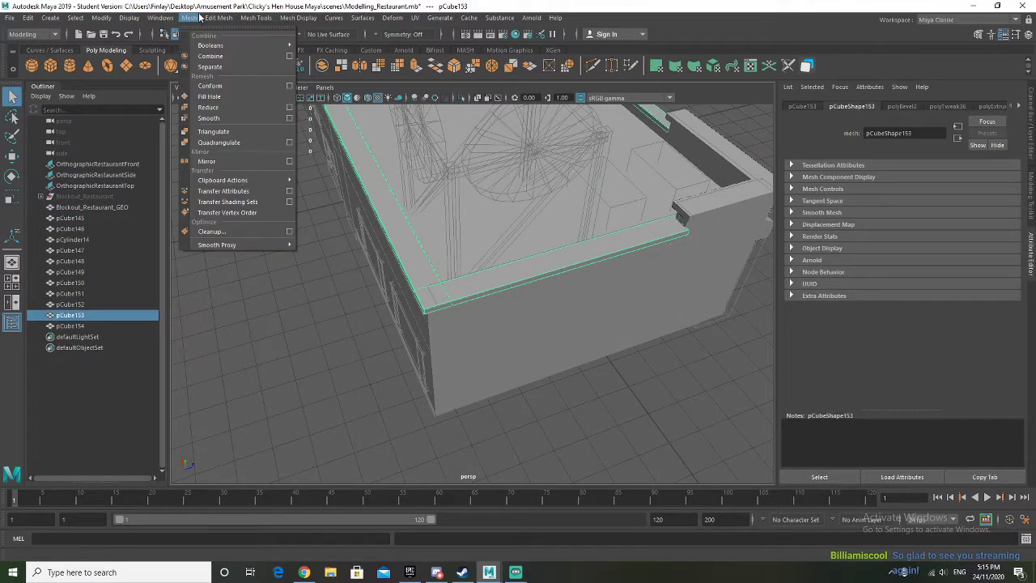
left_click(289, 230)
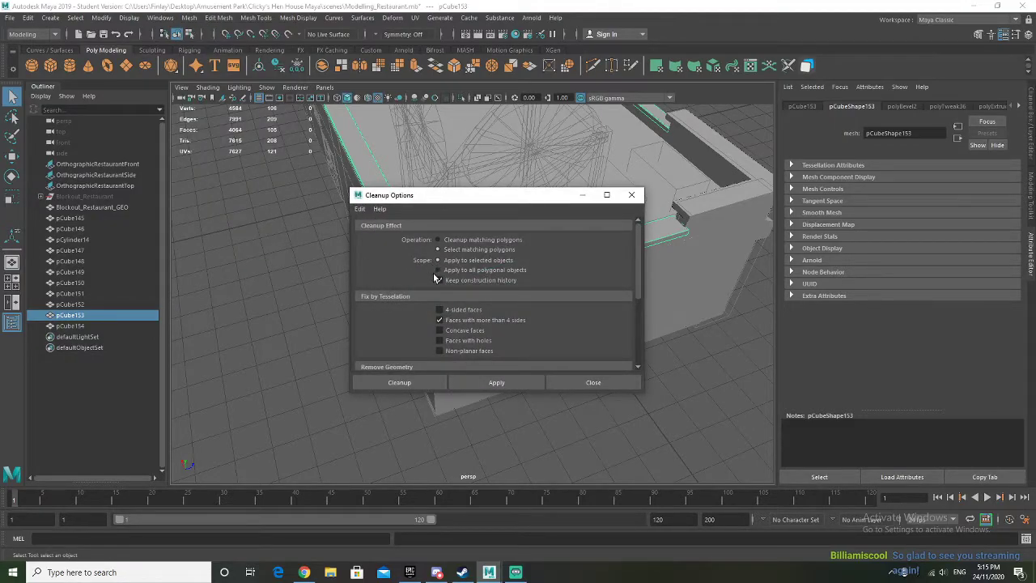
scroll(381, 279, "down", 1)
scroll(407, 325, "down", 1)
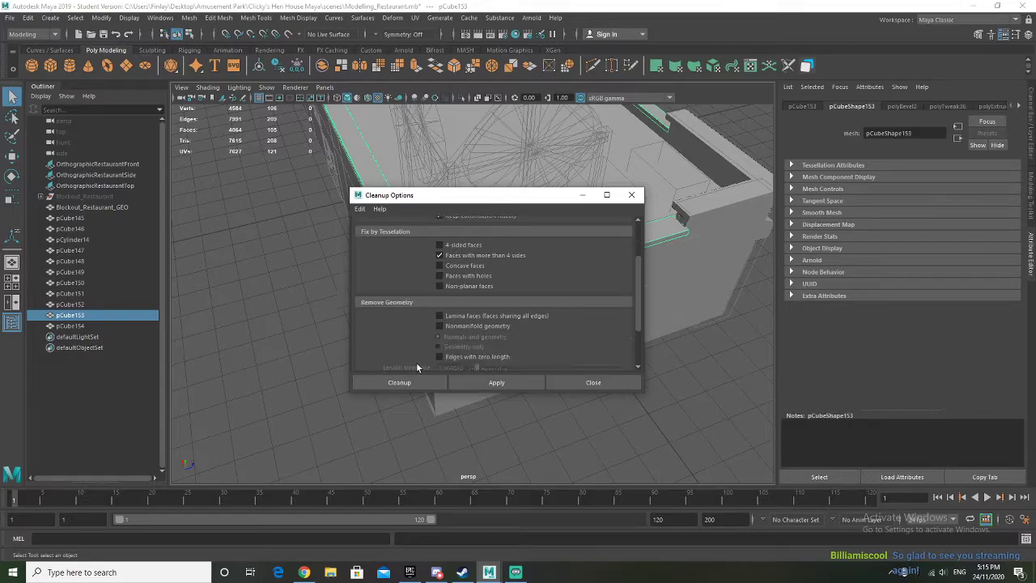
left_click(469, 382)
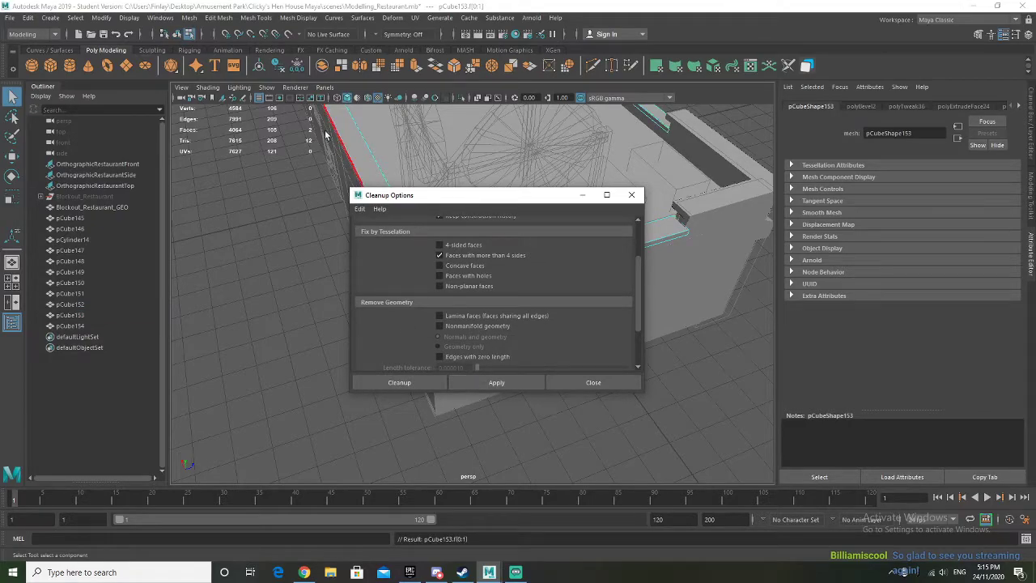
Step: Locate the flagged faces by briefly isolating them, show the whole restaurant again and close the Cleanup options
left_click_drag(267, 280, 435, 199, "alt")
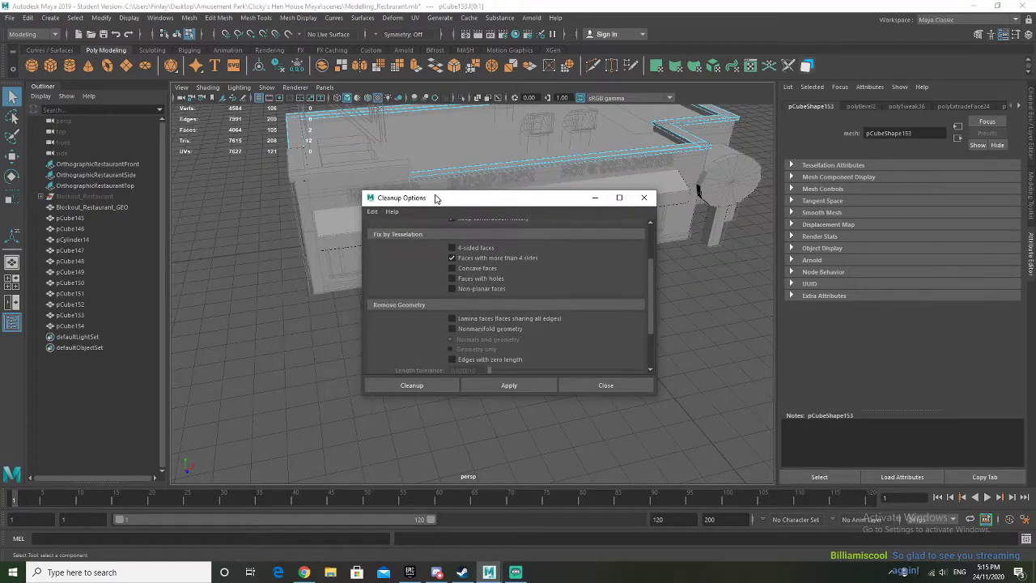
key("ctrl+1")
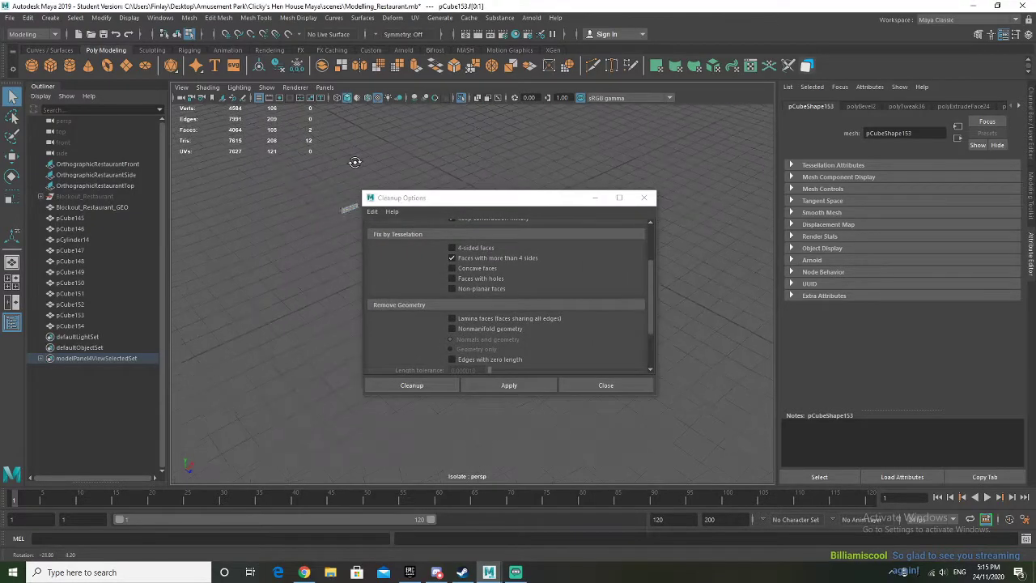
key("ctrl+1")
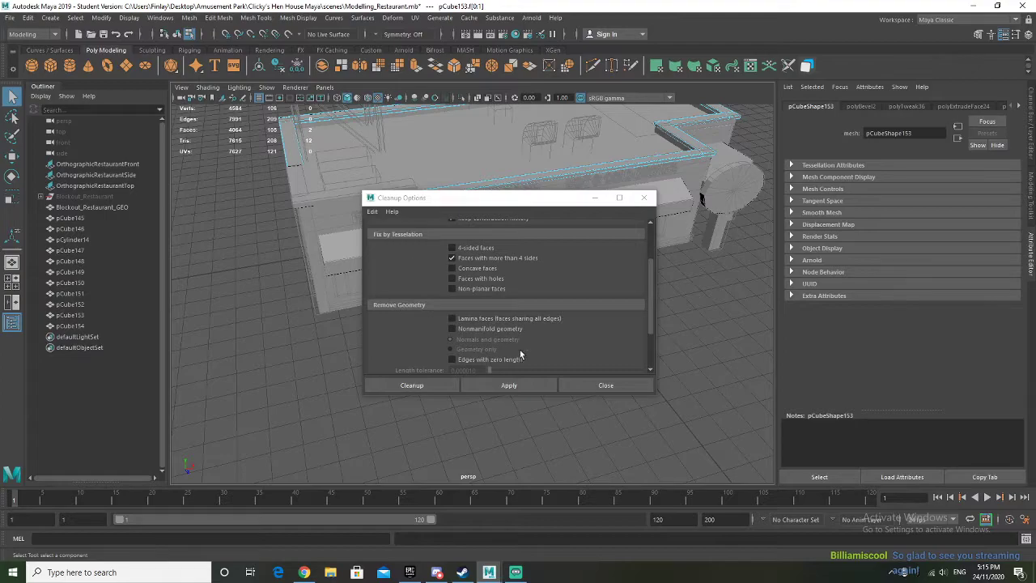
left_click(584, 390)
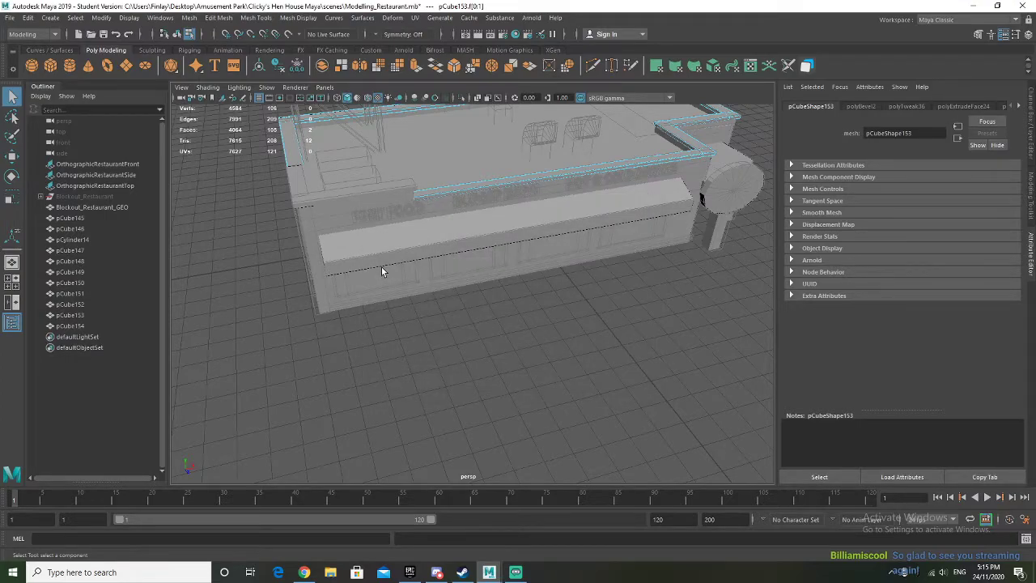
Step: Try deleting the capping's two flagged end faces and undo the deletion
key("Delete")
right_click_drag(428, 185, 474, 169)
left_click_drag(474, 169, 443, 217, "alt")
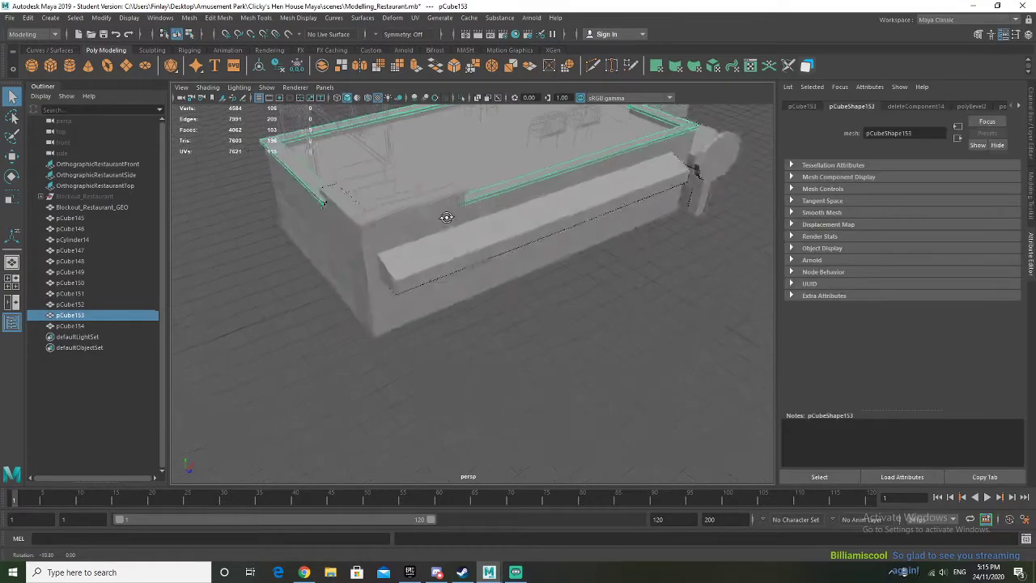
right_click_drag(444, 217, 498, 196, "alt")
middle_click_drag(498, 196, 498, 232, "alt")
key("ctrl+z")
key("ctrl+z")
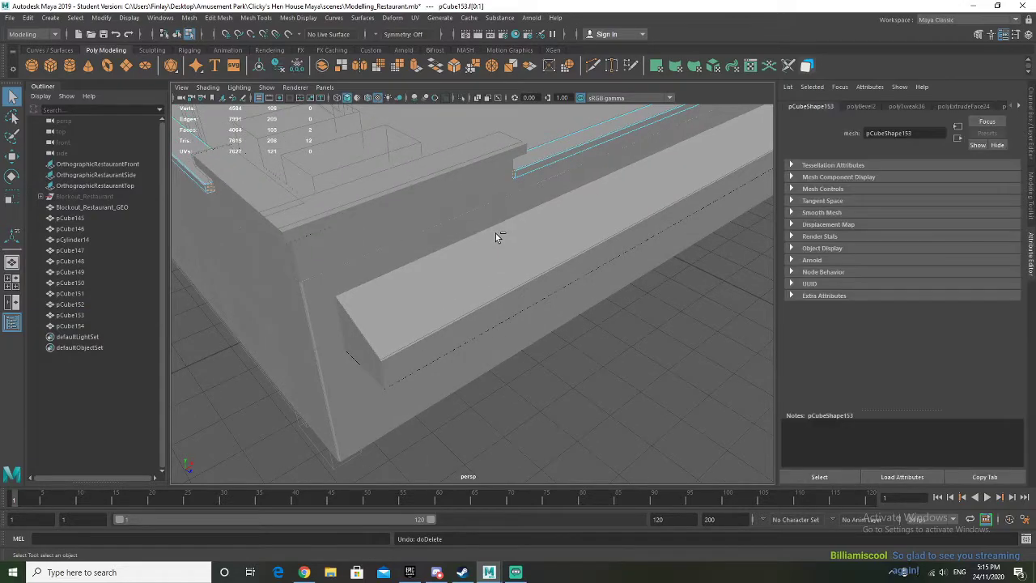
Step: Isolate the roof capping pCube153, select its many-sided end face and frame it in the view
left_click_drag(372, 240, 416, 193, "alt")
scroll(415, 198, "up", 3)
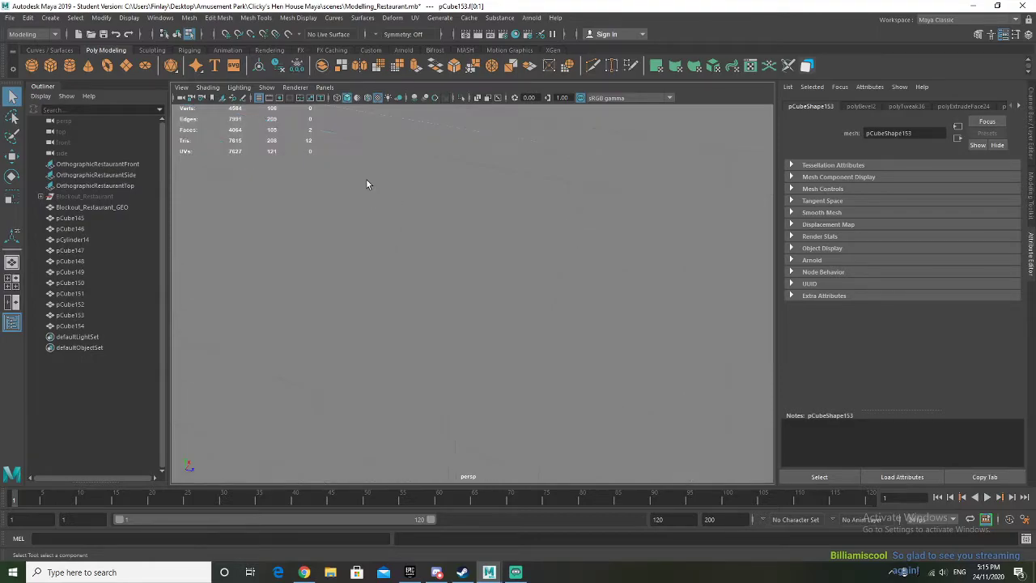
right_click_drag(339, 155, 374, 146)
key("ctrl+1")
left_click_drag(397, 176, 295, 178, "alt")
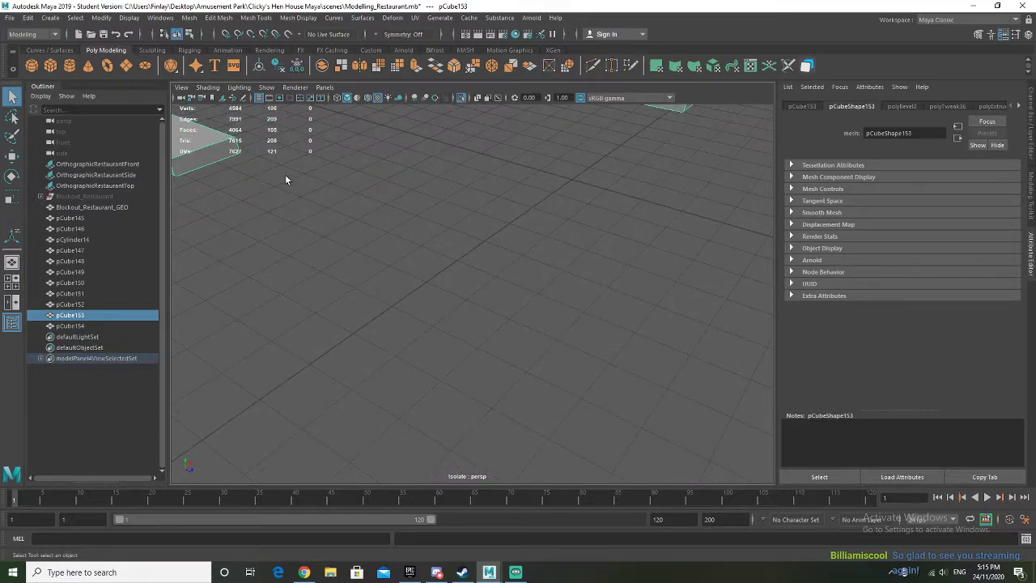
right_click_drag(205, 162, 205, 187)
left_click(208, 163)
key("f")
left_click_drag(256, 170, 296, 259, "alt")
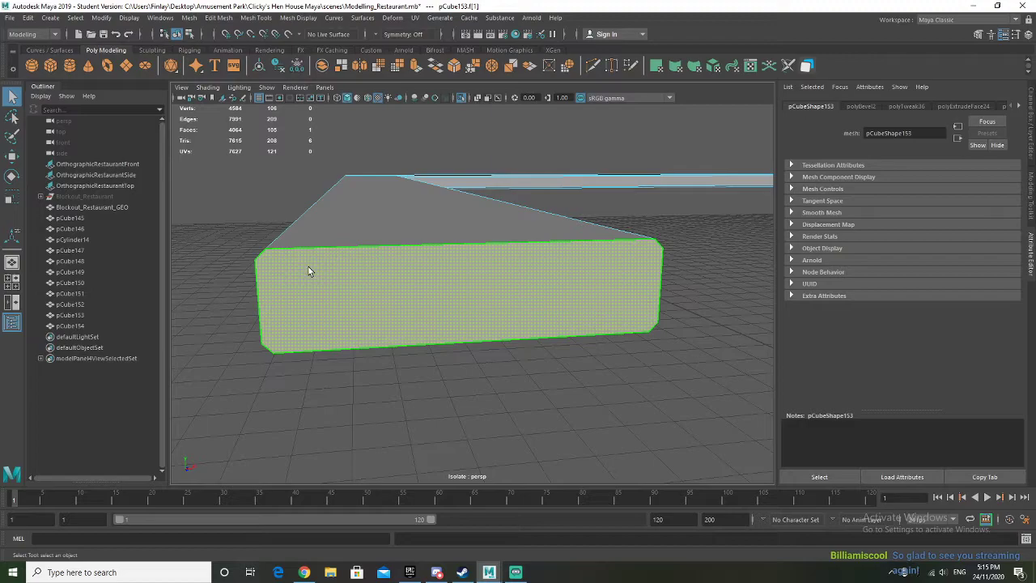
Step: Cut two vertical edges across capping pCube153's selected end face with Multi-Cut, joining the upper and lower bevel corners at each side
right_click(335, 274)
right_click_drag(336, 274, 280, 271, "shift")
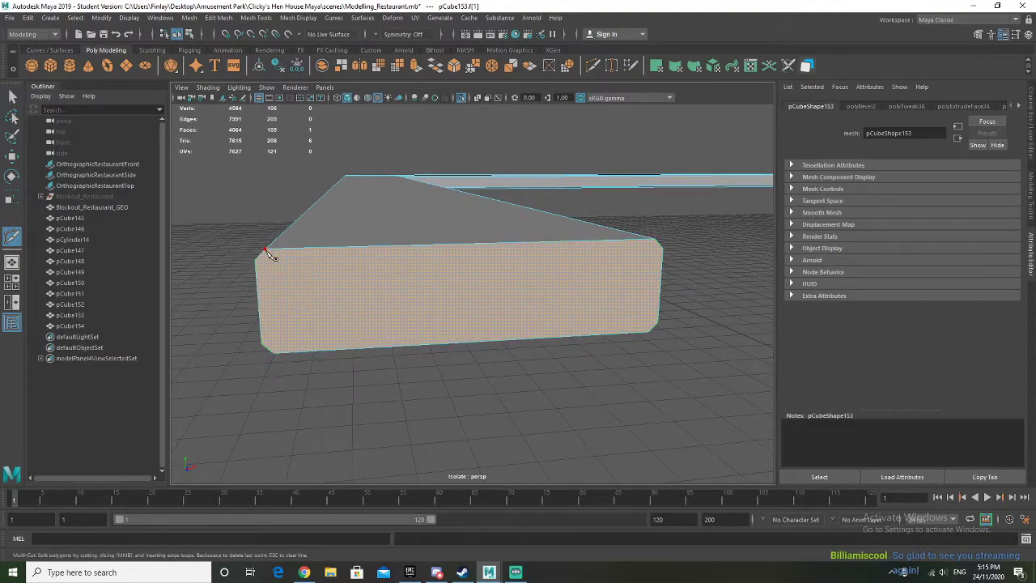
right_click(429, 324)
left_click(654, 240)
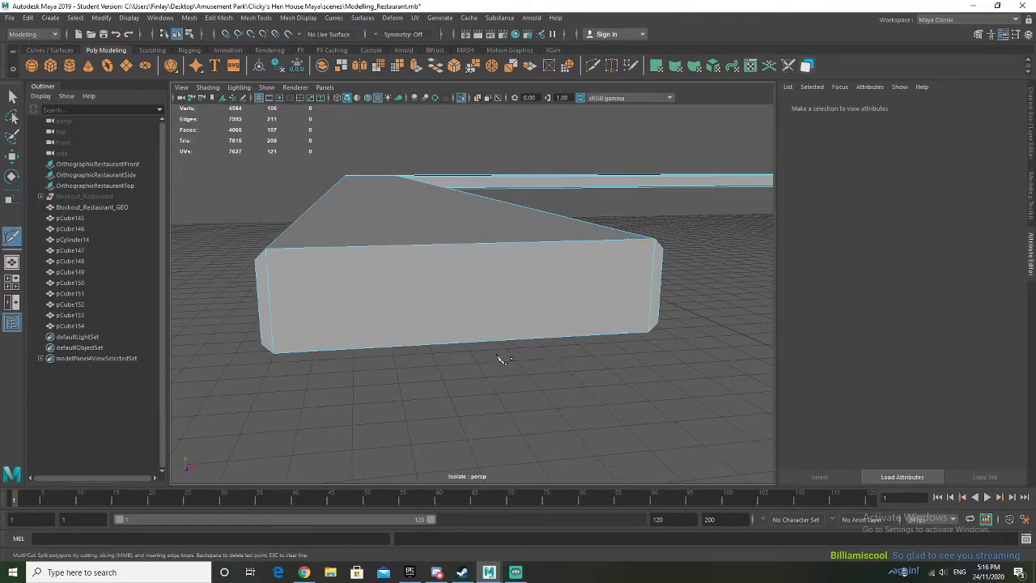
Step: Select pCube153's opposite many-sided end face and cut two vertical edges between its upper and lower bevel corners
middle_click_drag(561, 350, 273, 293, "alt")
scroll(273, 293, "down", 5)
left_click_drag(273, 293, 515, 285, "alt")
middle_click_drag(514, 284, 324, 334, "alt")
mouse_move(524, 198)
right_mouse_down("shift")
mouse_move(521, 216)
mouse_move(528, 202)
right_mouse_up("shift")
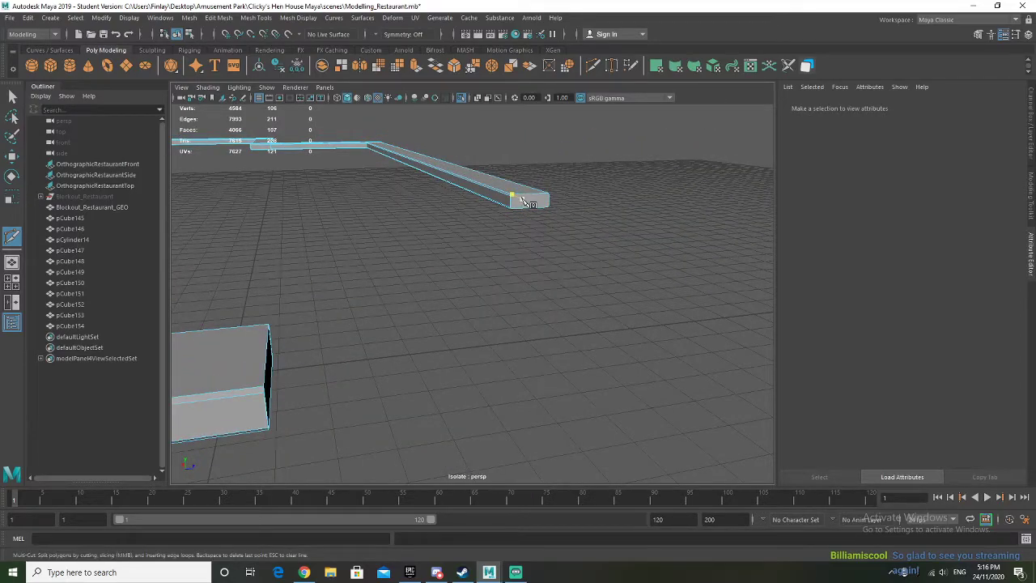
key("q")
left_click(523, 202)
key("f")
right_click_drag(369, 238, 314, 241)
left_click(207, 220)
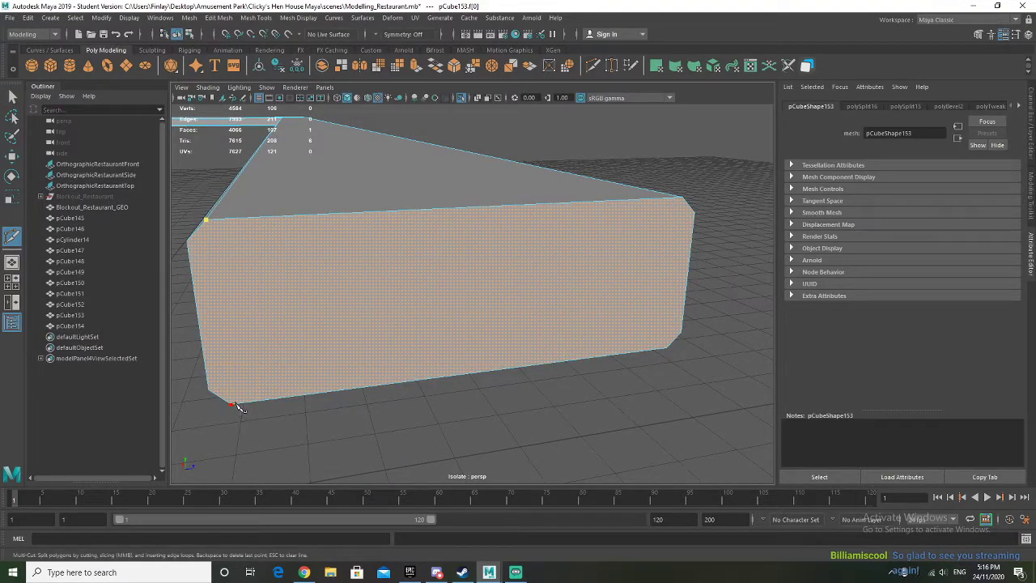
left_click(233, 403)
right_click(593, 288)
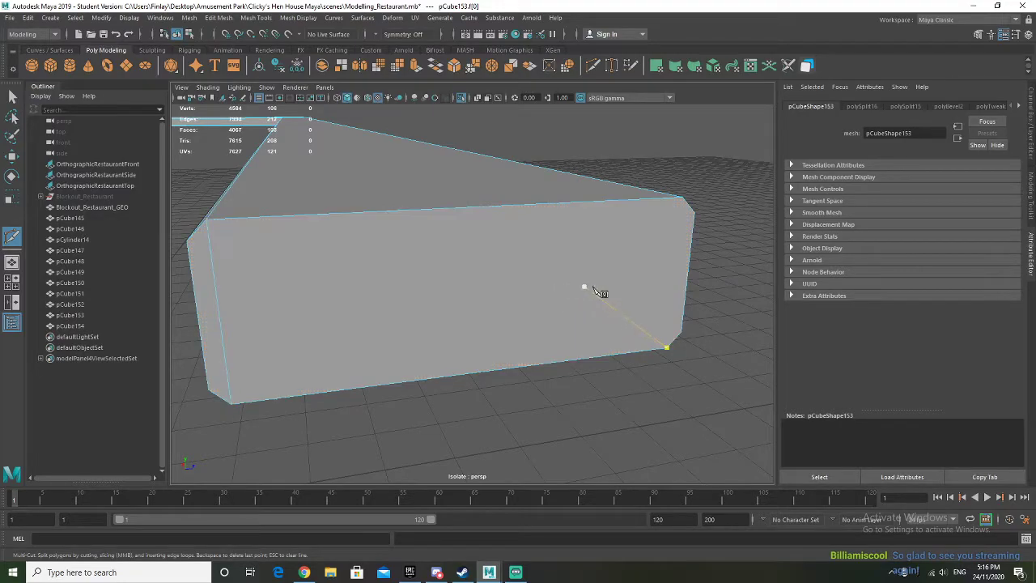
left_click(667, 350)
left_click(682, 199)
right_click(430, 224)
Step: Return pCube153 to object selection and show the whole restaurant again
right_click_drag(421, 221, 430, 201)
key("q")
left_click_drag(348, 256, 434, 283, "alt")
key("ctrl+1")
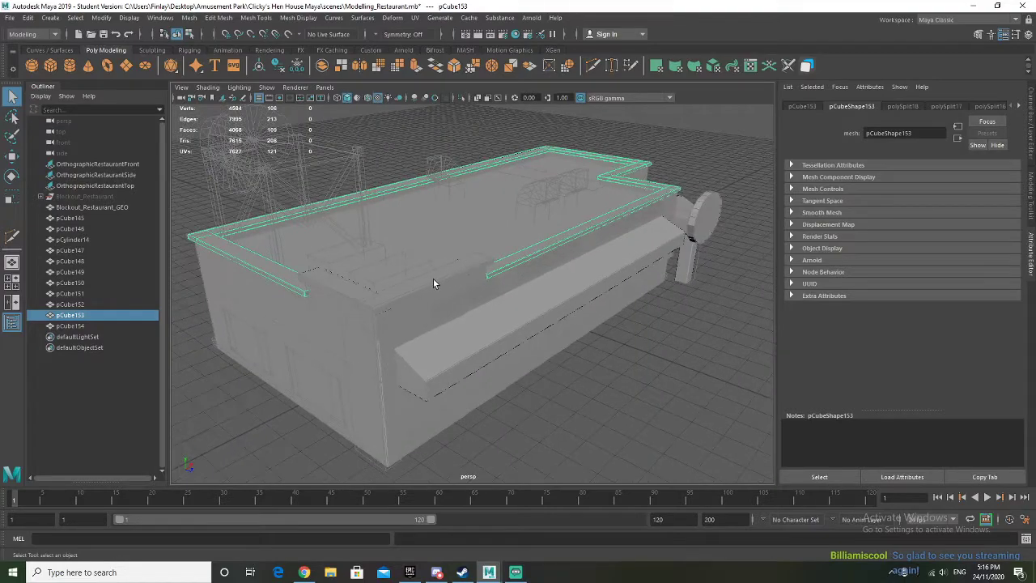
Step: Select the long and corner edges of the L-shaped corner capping pCube154, leaving the edges around its two ends unselected
left_click(418, 280)
left_click(384, 298)
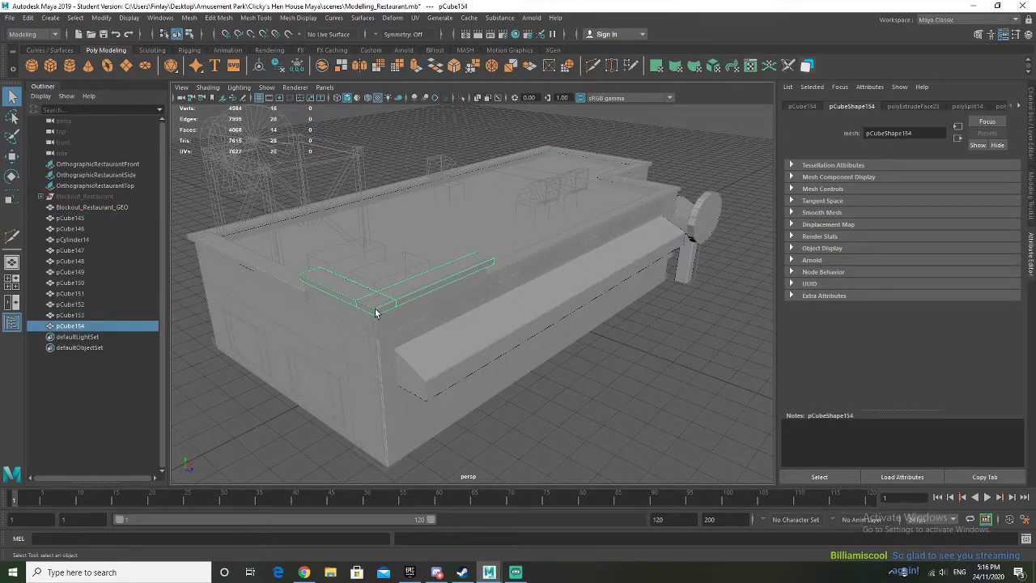
key("f")
left_click_drag(374, 308, 422, 323, "alt")
right_click_drag(304, 305, 298, 251)
left_click(297, 316)
left_click(299, 299)
double_click(464, 364)
left_click(376, 419, "shift")
left_click_drag(520, 364, 437, 402, "alt")
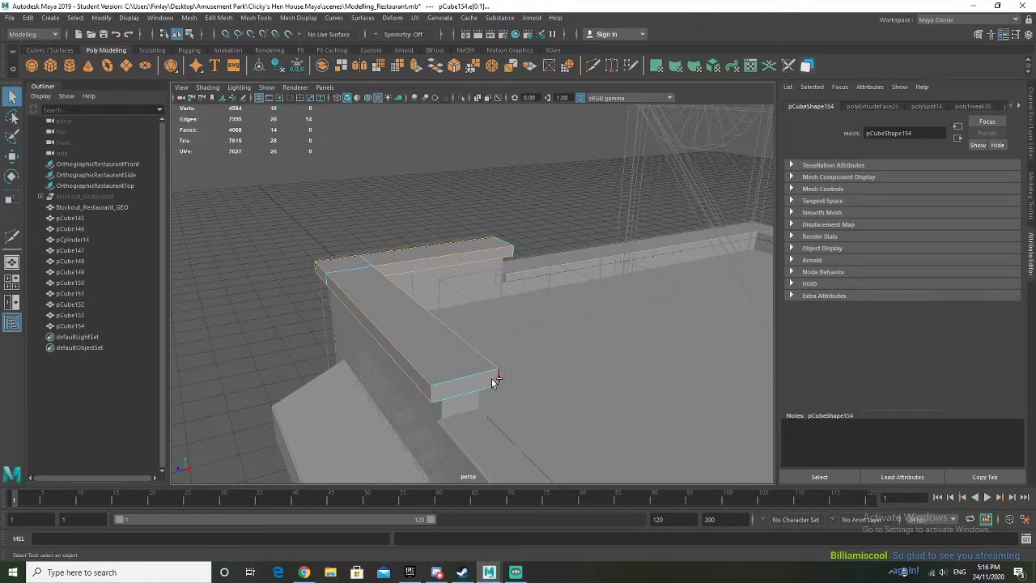
left_click(432, 396, "shift")
left_click_drag(515, 352, 437, 348, "alt")
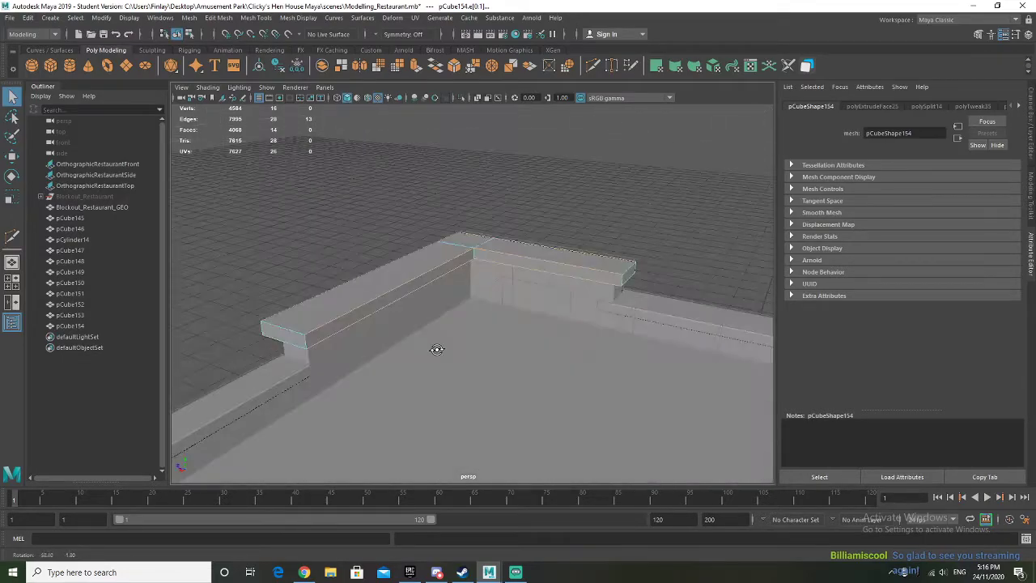
left_click(477, 257, "shift")
left_click_drag(476, 257, 316, 230, "alt")
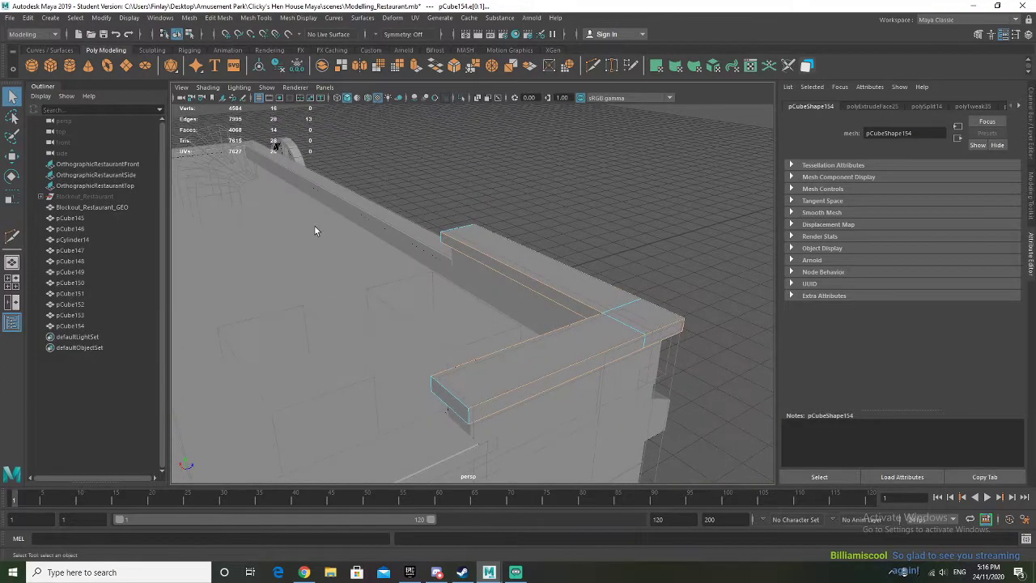
Step: Bevel the selected edges of capping pCube154 with a fraction of 0.2
left_click(458, 67)
left_click_drag(409, 275, 455, 312, "alt")
left_click_drag(640, 307, 639, 306)
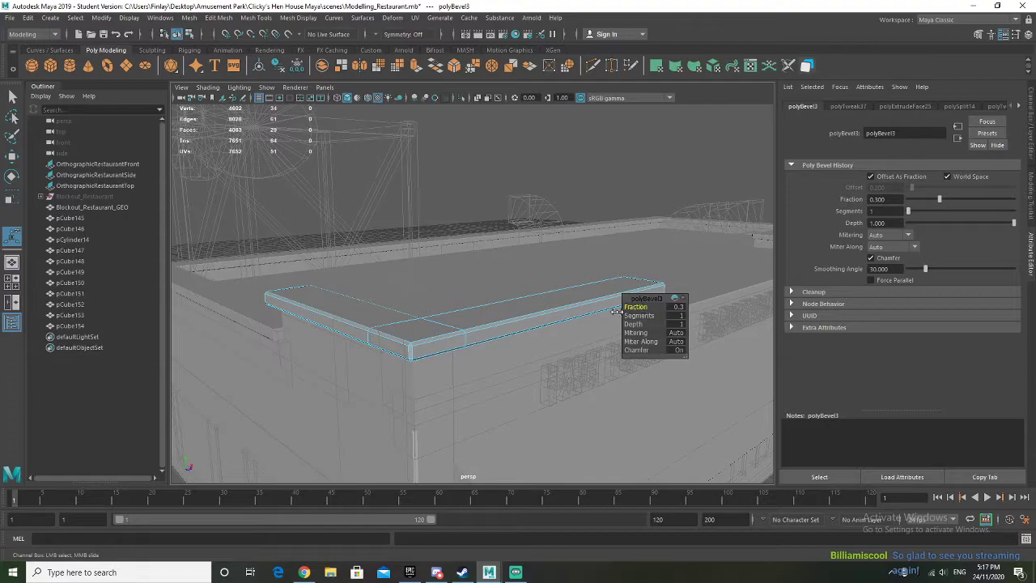
left_click_drag(293, 363, 450, 362, "alt")
right_click_drag(450, 362, 458, 476, "alt")
left_click_drag(468, 348, 250, 351, "alt")
left_click_drag(629, 306, 631, 305)
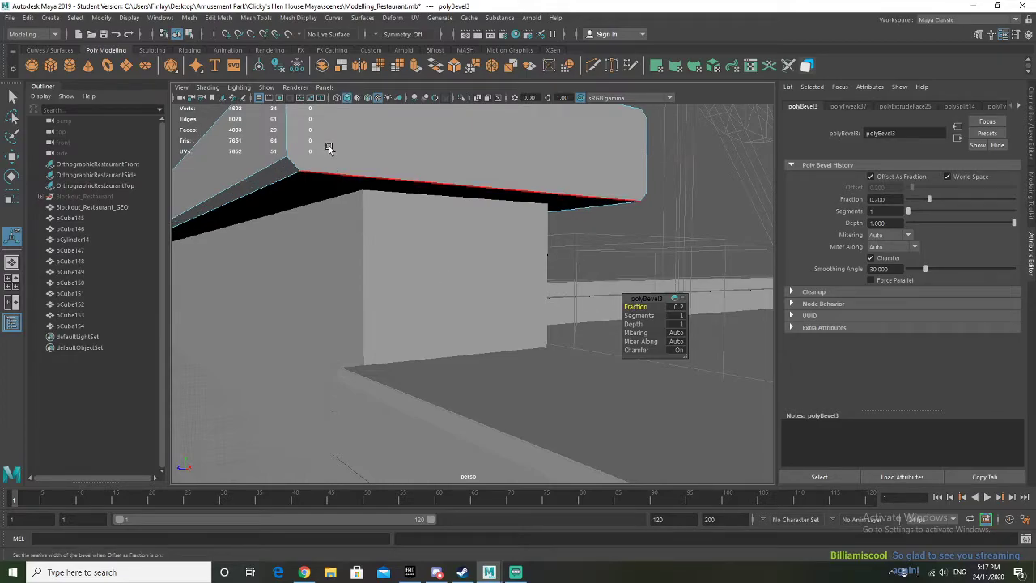
Step: Select one many-sided end face of pCube154 and cut two vertical edges joining its upper and lower bevel corners
right_click(357, 145)
key("q")
right_click_drag(318, 150, 381, 180)
left_click(382, 152)
left_click_drag(381, 152, 340, 284, "alt")
right_click_drag(338, 275, 291, 271, "shift")
left_click(305, 256)
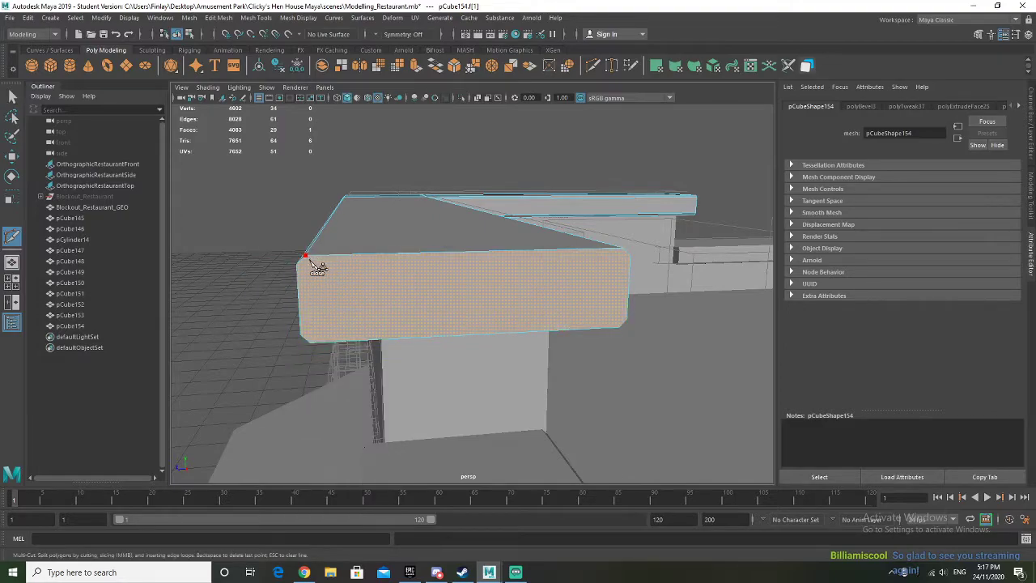
left_click_drag(330, 302, 314, 280, "alt")
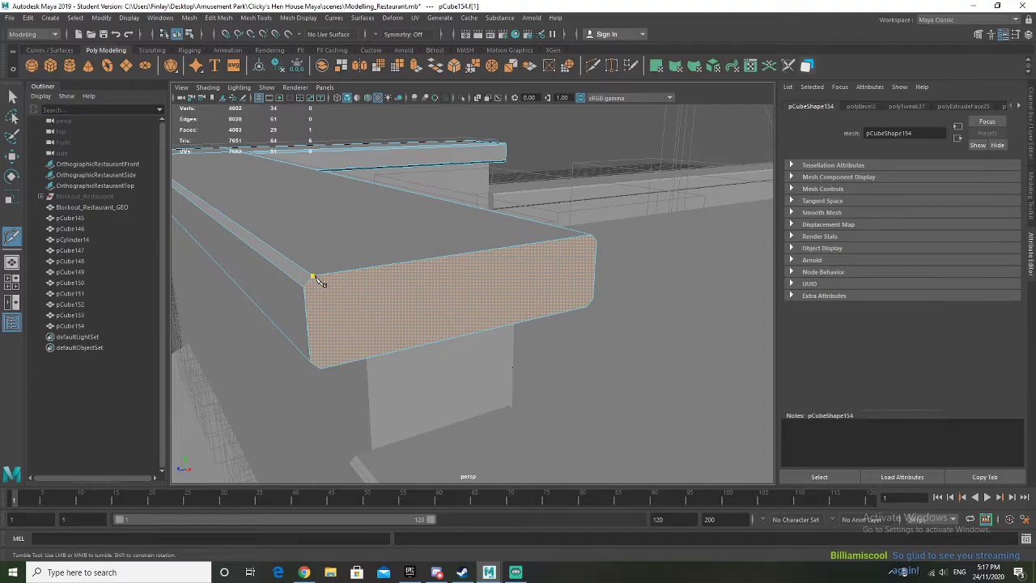
left_click(320, 370)
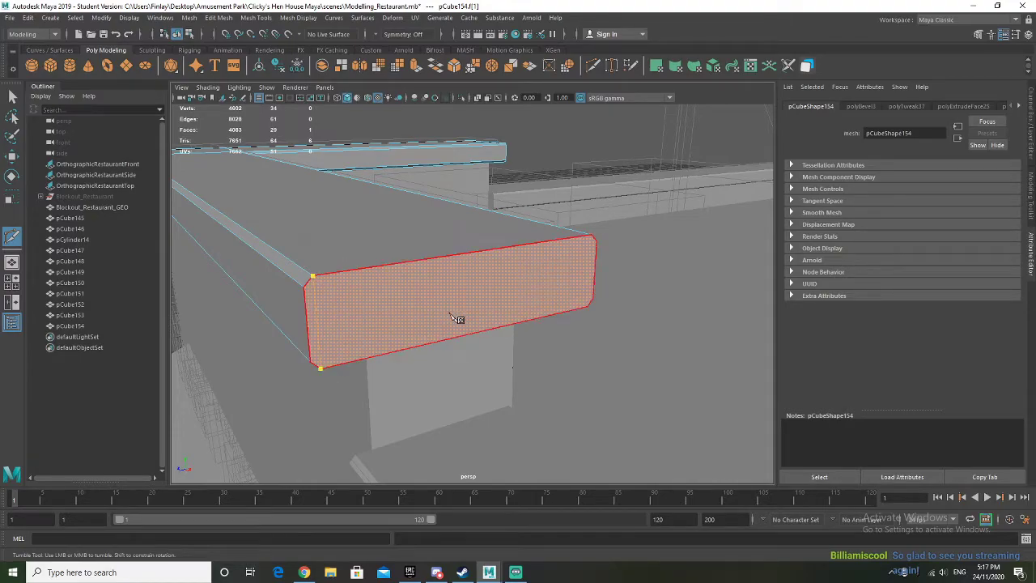
right_click(420, 328)
left_click(588, 306)
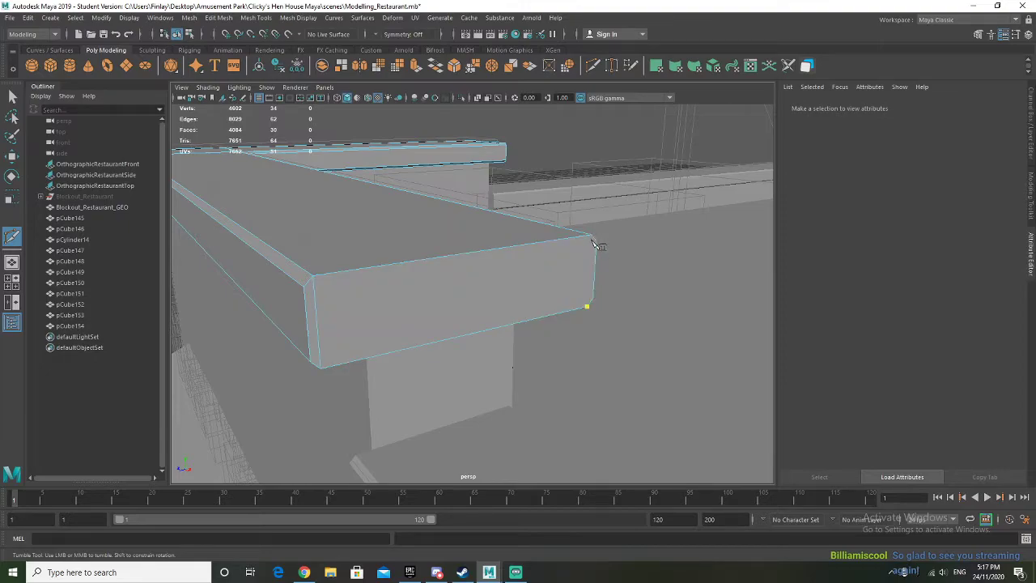
left_click_drag(572, 308, 502, 300, "alt")
key("ctrl+z")
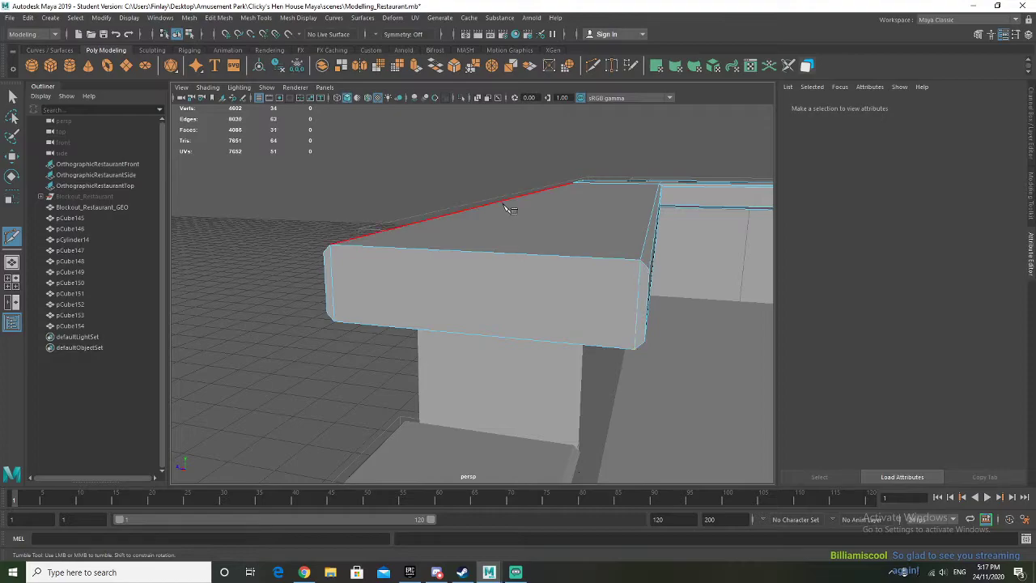
right_click(538, 242)
Step: Cut two vertical edges between the upper and lower bevel corners on pCube154's other end face
left_click_drag(537, 242, 479, 215, "alt")
middle_click_drag(527, 214, 24, 254, "alt")
middle_click_drag(619, 364, 373, 362, "alt")
middle_click_drag(485, 246, 314, 255, "alt")
left_click_drag(314, 257, 316, 270, "alt")
scroll(317, 271, "down", 6)
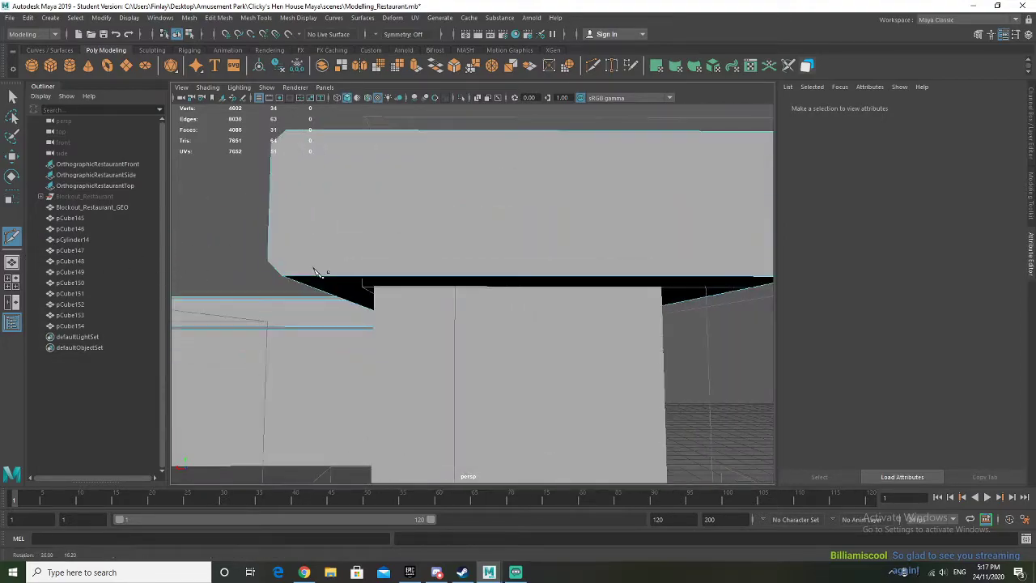
left_click(346, 283)
left_click(346, 188)
right_click(347, 188)
left_click(692, 250)
left_click(687, 190)
Step: Select both cappings pCube153 and pCube154 as objects and run Cleanup to check for faces with more than four sides
right_click_drag(469, 226, 504, 205)
key("f")
key("q")
mouse_move(508, 268)
left_mouse_down("alt")
mouse_move(342, 311)
mouse_move(321, 278)
left_mouse_up("alt")
left_click(323, 277, "shift")
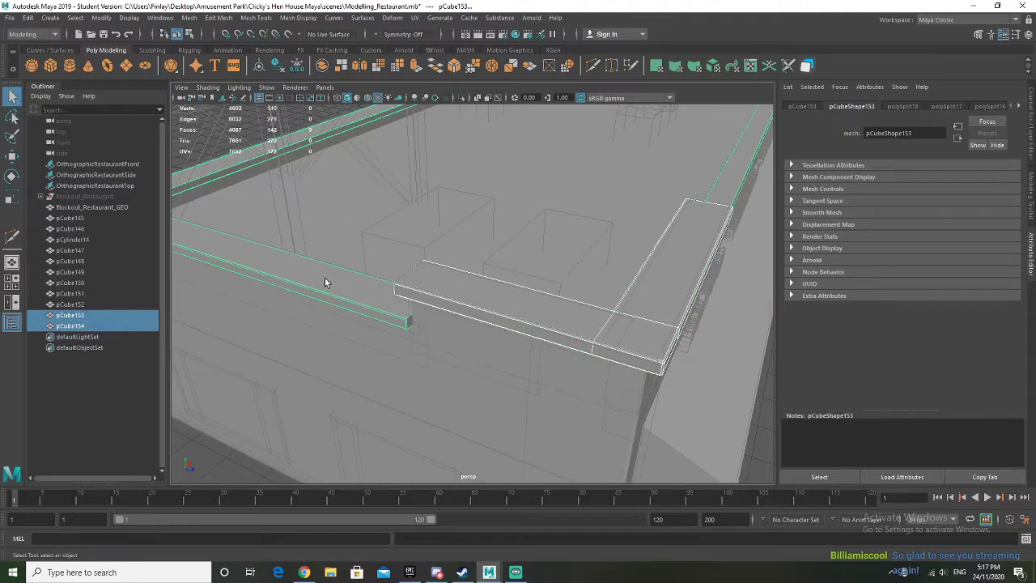
left_click(189, 18)
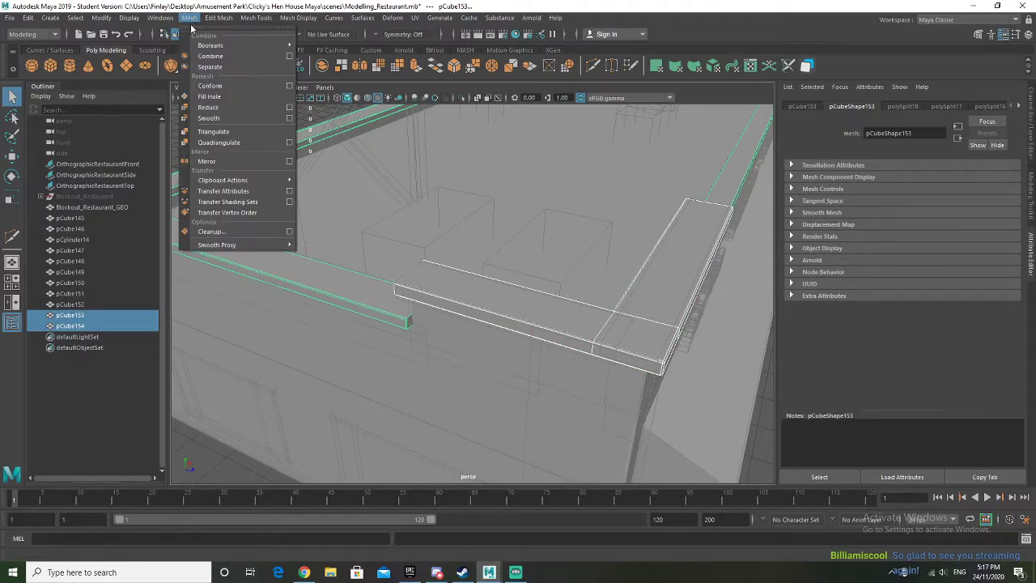
left_click(290, 230)
left_click(484, 384)
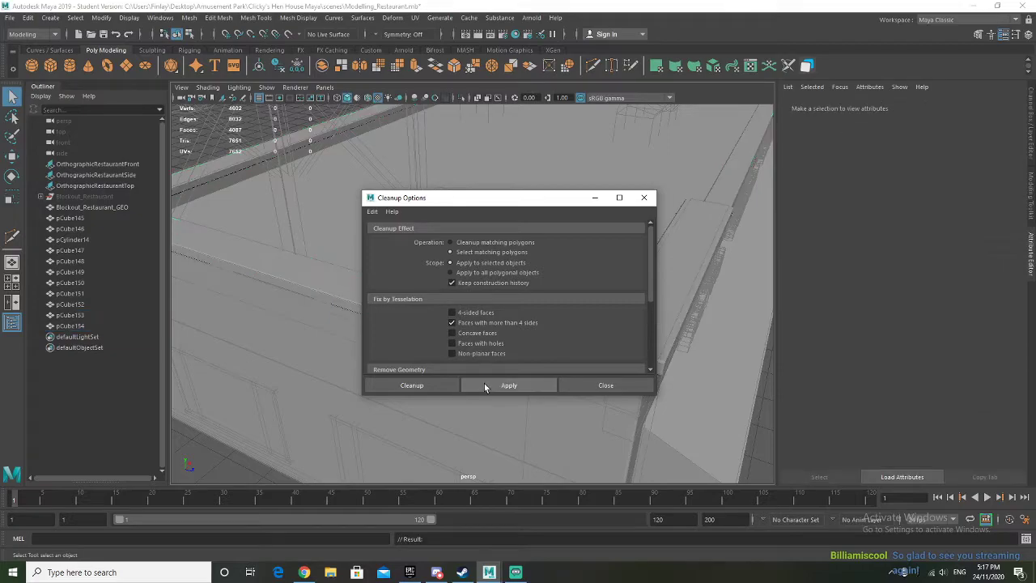
left_click(615, 385)
Step: Select the round sign pCylinder14 and switch it to edge selection
scroll(560, 331, "down", 5)
left_click_drag(558, 330, 402, 277, "alt")
left_click_drag(387, 280, 338, 255, "alt")
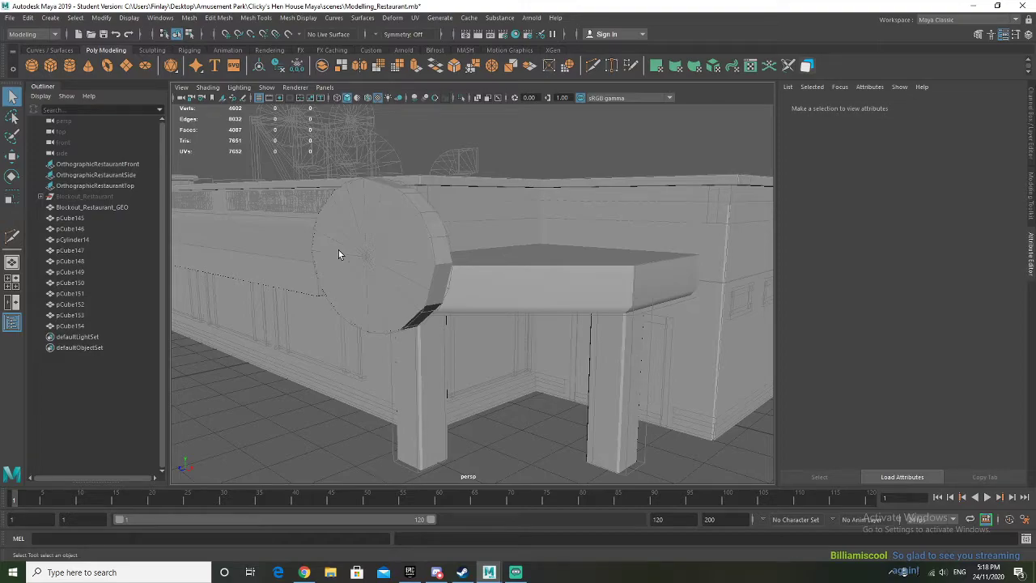
left_click(339, 250)
left_click_drag(338, 250, 478, 304, "alt")
scroll(477, 304, "up", 5)
left_click_drag(576, 326, 596, 315, "alt")
right_click_drag(564, 236, 566, 224)
Step: Save the restaurant scene
left_click(9, 22)
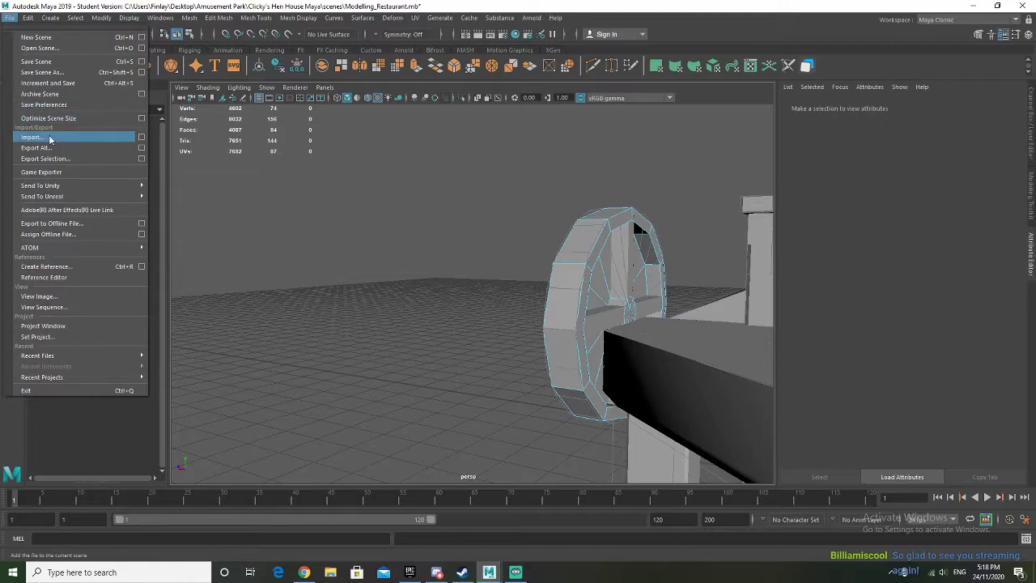
left_click(33, 60)
left_click(493, 295)
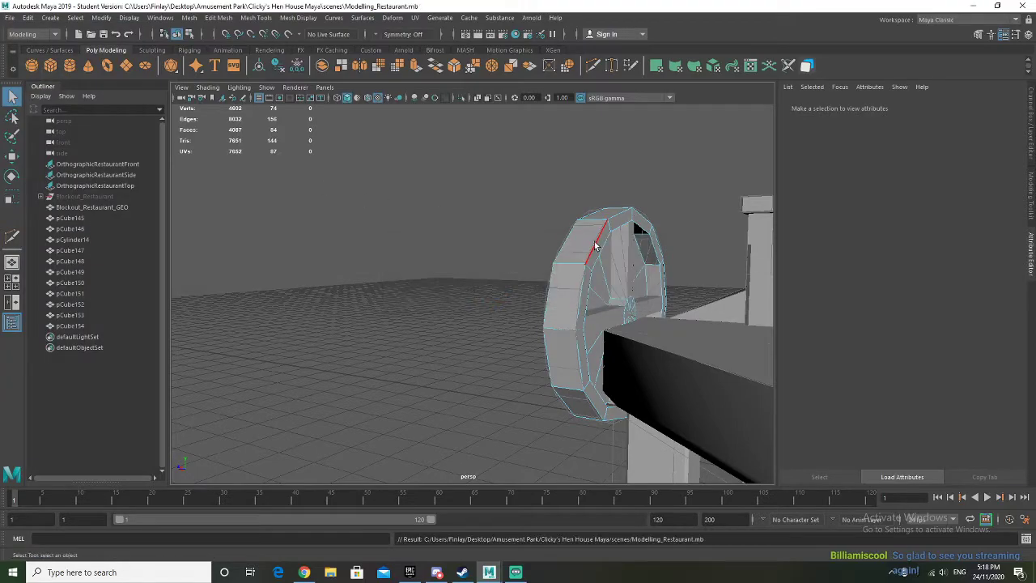
Step: Select the round sign's rim edge loops and bevel them with a fraction of 0.6
double_click(564, 233)
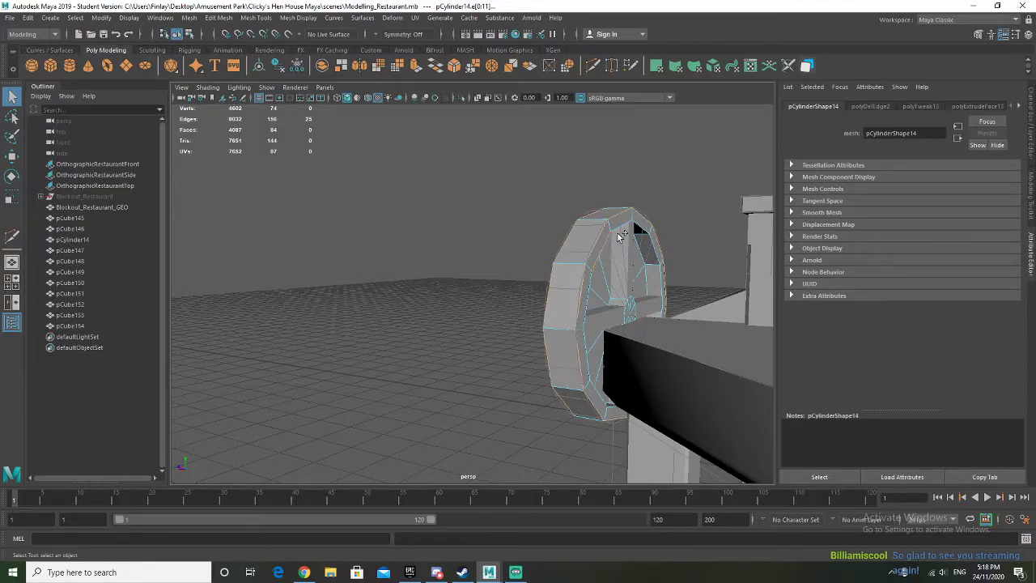
double_click(619, 228, "shift")
mouse_move(439, 303)
left_mouse_down("alt")
mouse_move(520, 303)
mouse_move(448, 305)
left_mouse_up("alt")
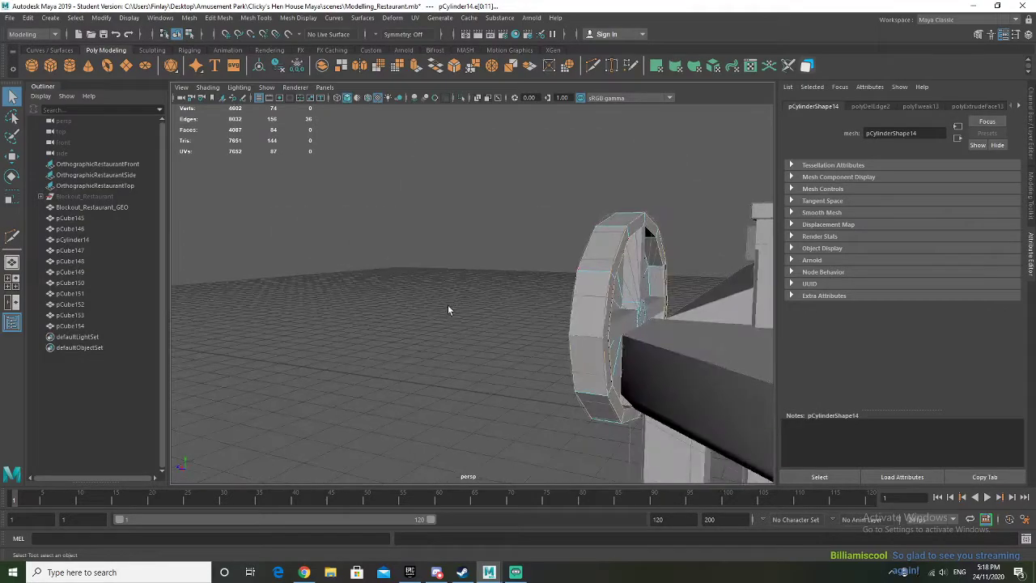
left_click(453, 66)
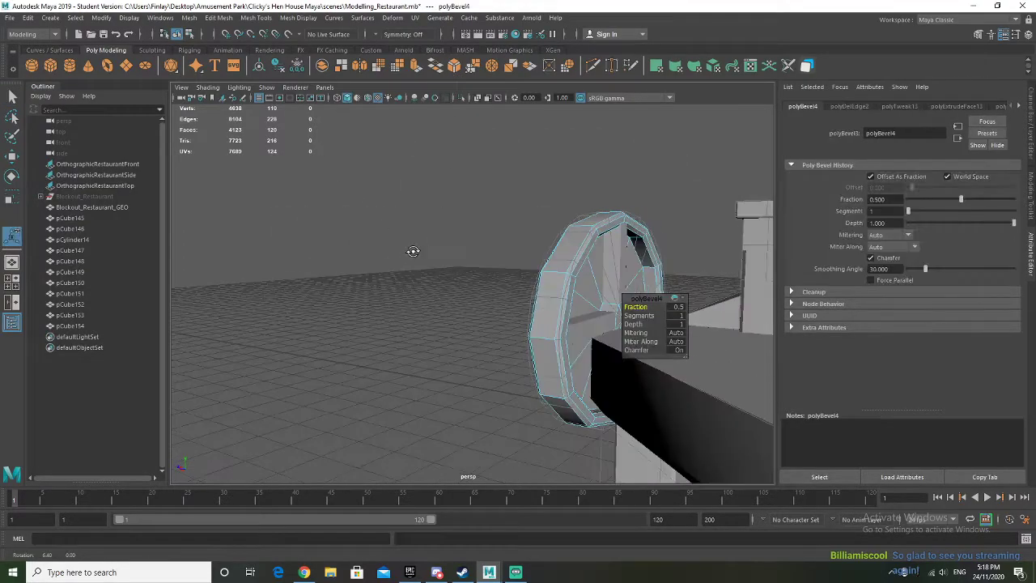
left_click_drag(635, 307, 633, 307)
left_click_drag(398, 316, 429, 305, "alt")
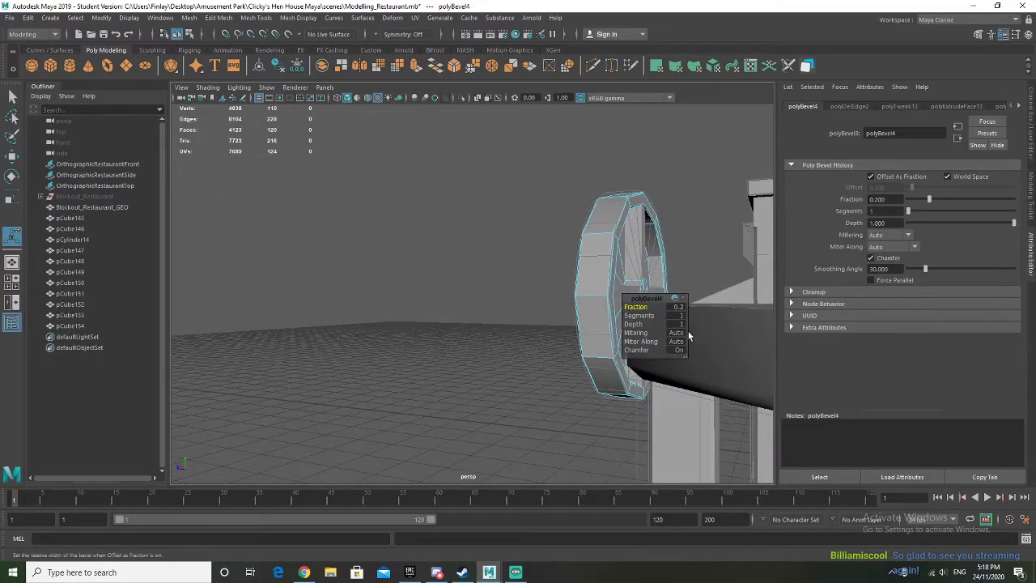
left_click_drag(487, 310, 541, 318, "alt")
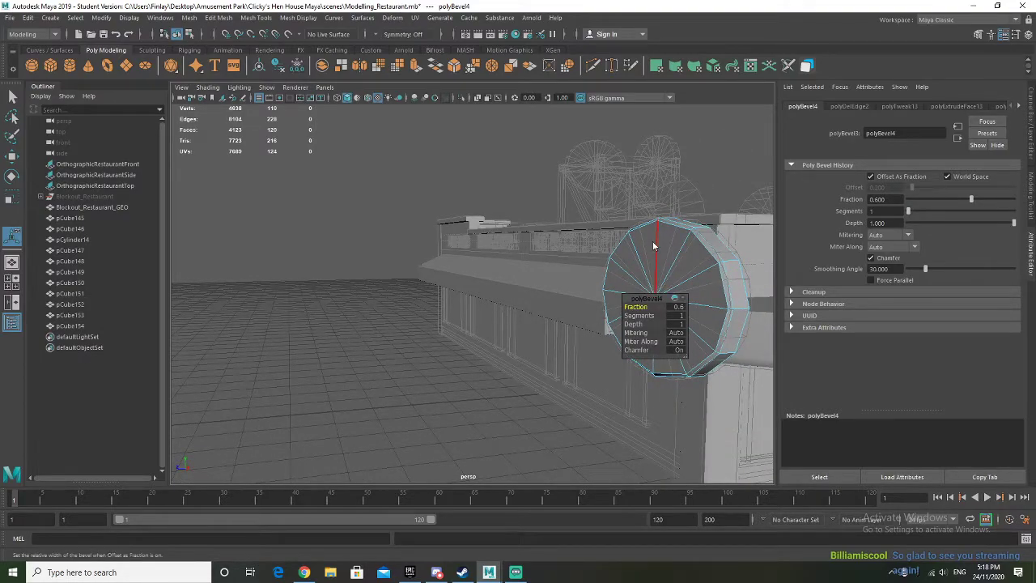
Step: Select the sign pCylinder14 as an object and run Cleanup to check for faces with more than four sides
right_click_drag(653, 246, 682, 229)
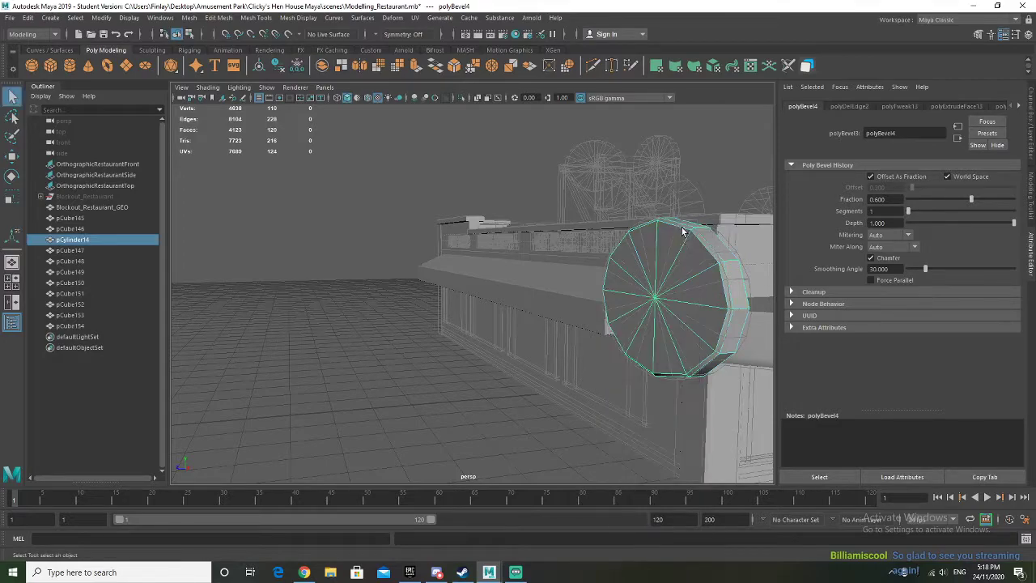
left_click(191, 18)
left_click(290, 231)
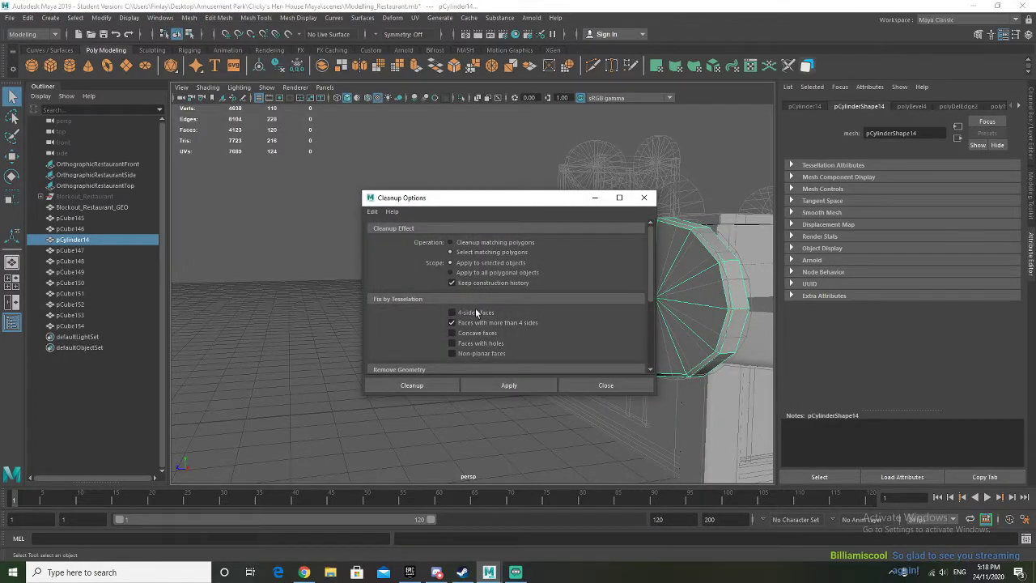
left_click(499, 388)
left_click(617, 386)
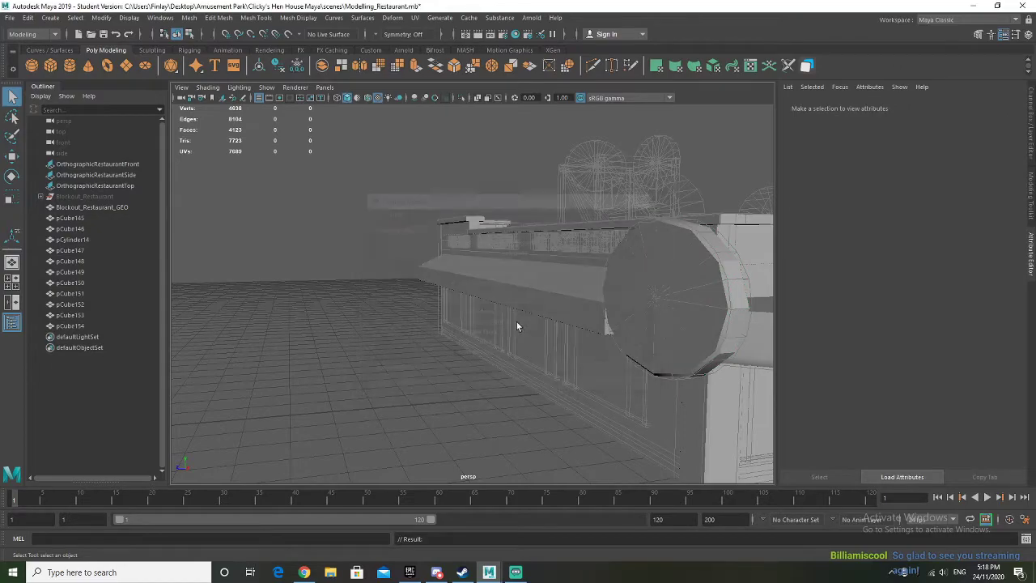
Step: Examine the beveled sign and the restaurant's walls and corners from several angles
left_click_drag(541, 334, 493, 318, "alt")
left_click(644, 300)
left_click_drag(645, 300, 623, 287, "alt")
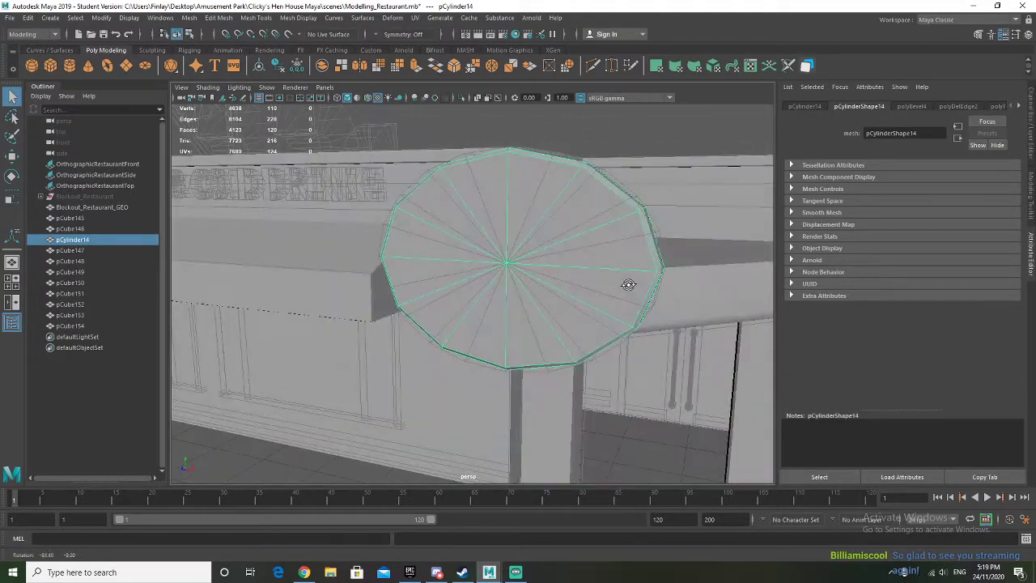
left_click(328, 425)
left_click_drag(508, 356, 379, 359, "alt")
left_click(394, 381)
scroll(325, 395, "up", 8)
scroll(325, 396, "down", 5)
left_click_drag(328, 397, 441, 368, "alt")
left_click_drag(573, 359, 597, 297, "alt")
middle_click_drag(477, 331, 602, 302, "alt")
left_click_drag(603, 301, 553, 302, "alt")
scroll(431, 303, "up", 5)
scroll(432, 303, "down", 3)
Step: Create a polygon cube, then move and scale it roughly into place at the restaurant's corner
left_click(58, 64)
scroll(478, 305, "down", 3)
key("w")
left_click_drag(768, 296, 510, 421)
key("r")
left_click_drag(419, 430, 430, 402)
key("w")
left_click_drag(465, 334, 472, 250)
Step: Try rescaling the new cube at the restaurant's corner and undo the scaling
left_click_drag(474, 292, 454, 343, "alt")
key("r")
left_click_drag(456, 405, 541, 395)
key("ctrl+z")
key("f")
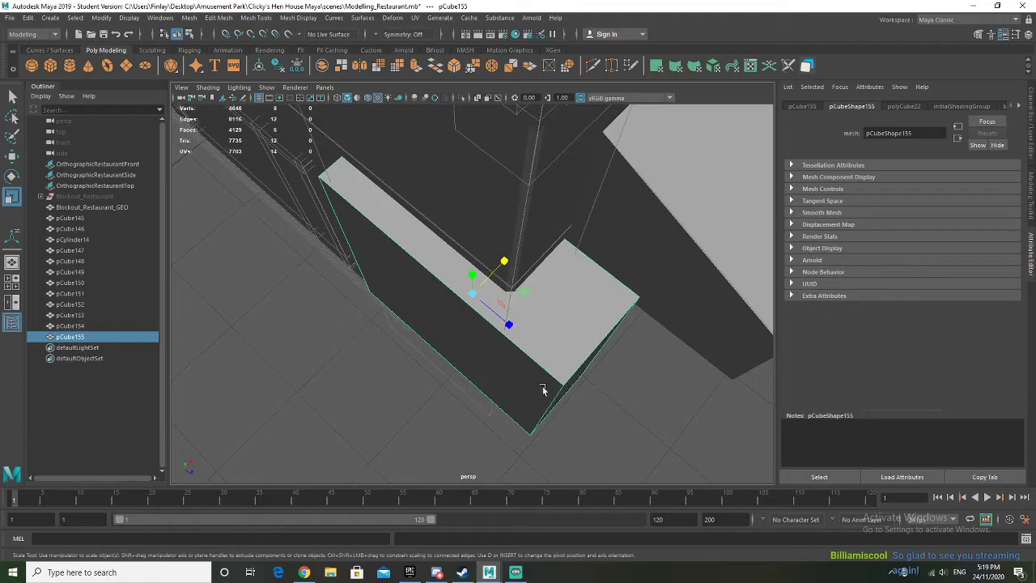
Step: Move the cube horizontally so that it wraps around the restaurant's wall corner
key("w")
left_click_drag(523, 288, 439, 224)
key("r")
key("w")
key("r")
key("w")
Step: Raise the cube vertically until its underside lines up with the restaurant's base line in the front view
key("space")
scroll(309, 380, "up", 6)
scroll(312, 370, "down", 3)
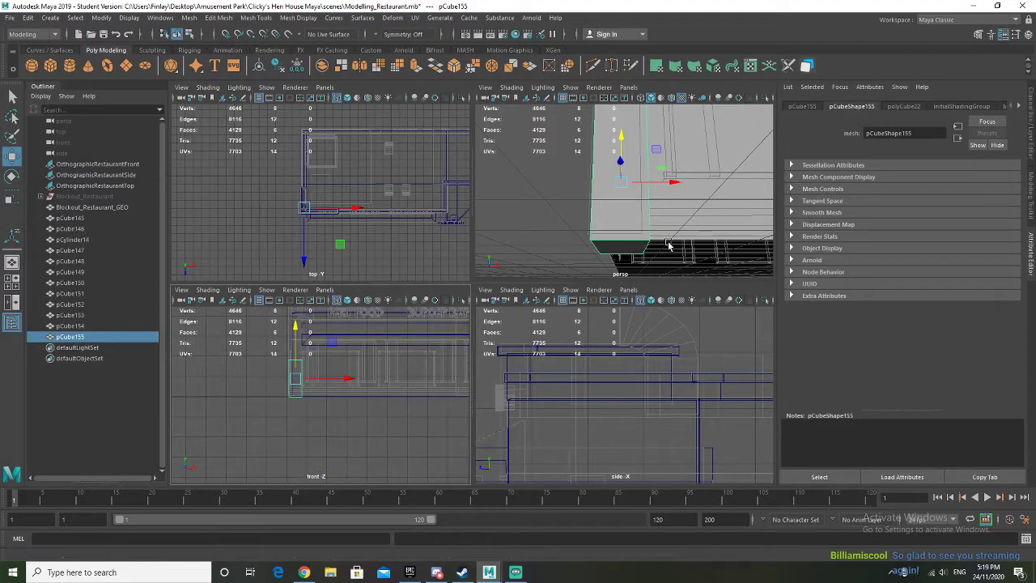
scroll(619, 174, "up", 5)
scroll(621, 176, "up", 2)
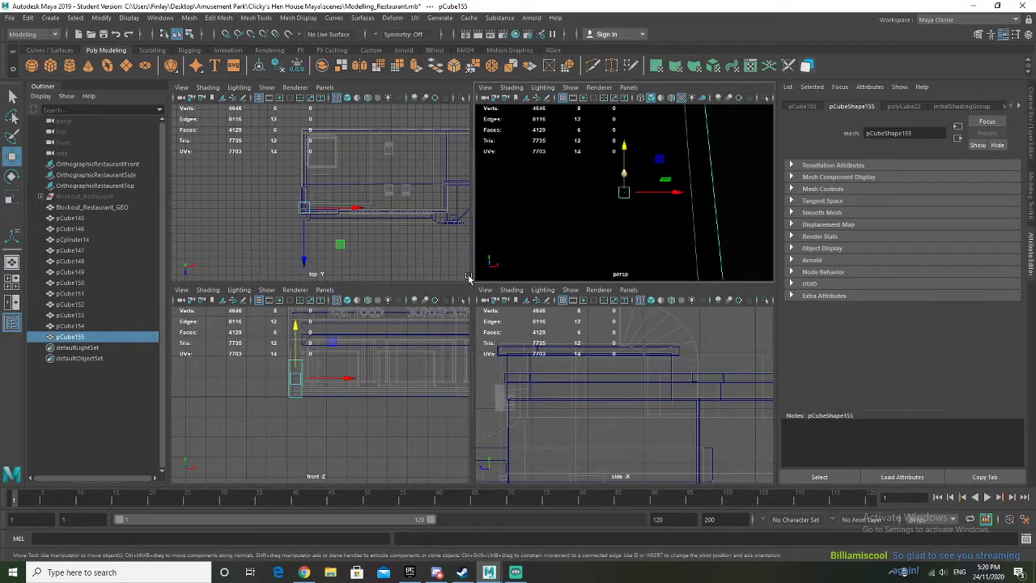
scroll(619, 199, "up", 2)
scroll(292, 429, "up", 5)
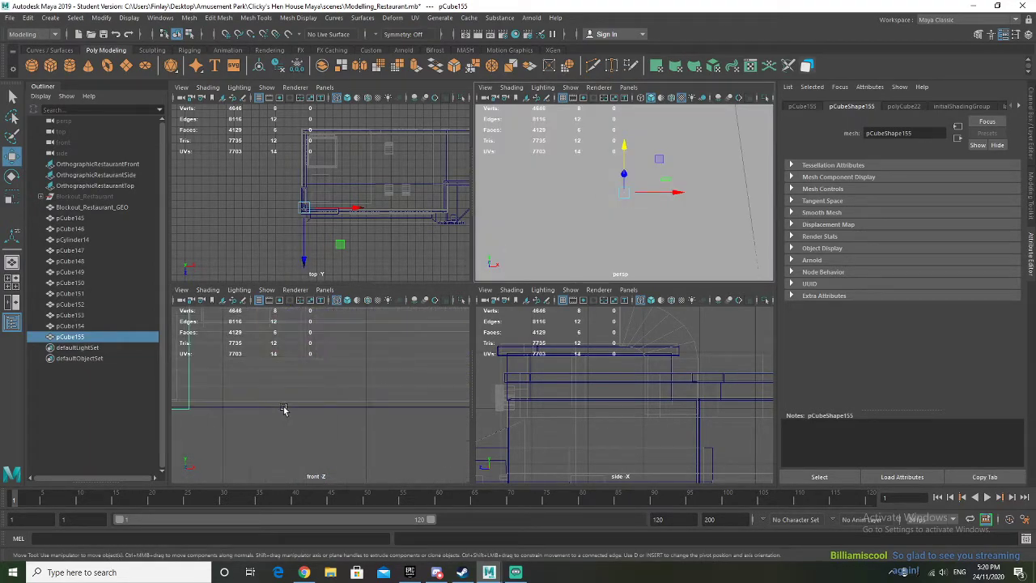
scroll(349, 389, "up", 3)
middle_click_drag(198, 389, 324, 388, "alt")
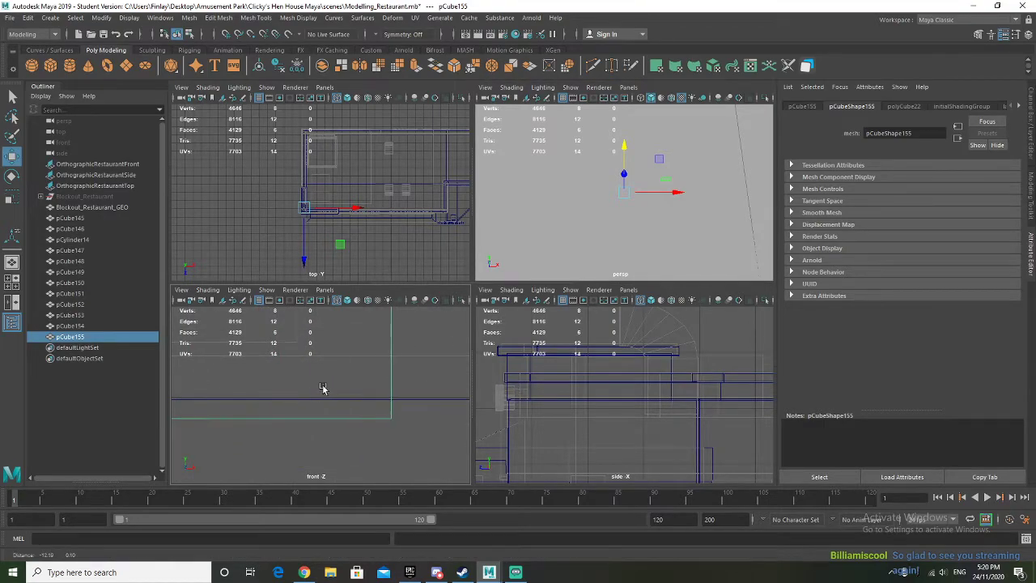
left_click_drag(624, 153, 626, 150)
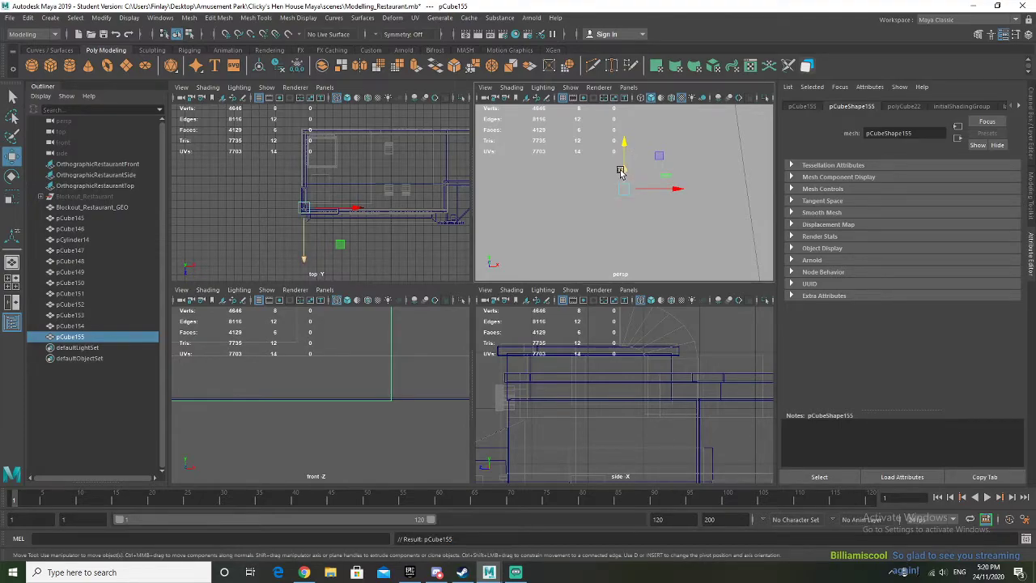
scroll(620, 171, "up", 2)
left_click_drag(623, 119, 624, 119)
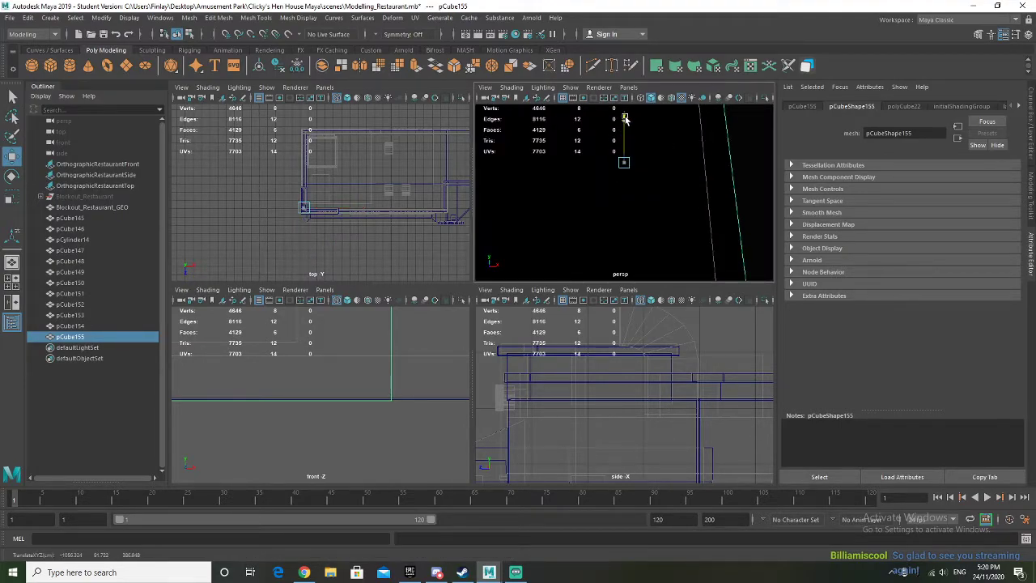
Step: Delete the corner cube's bottom face and return to object selection
scroll(625, 126, "down", 3)
left_click_drag(606, 159, 620, 133, "alt")
right_click(635, 235)
left_click(636, 263)
left_click(636, 246)
key("Delete")
right_click_drag(620, 159, 671, 143)
left_click_drag(652, 175, 689, 248, "alt")
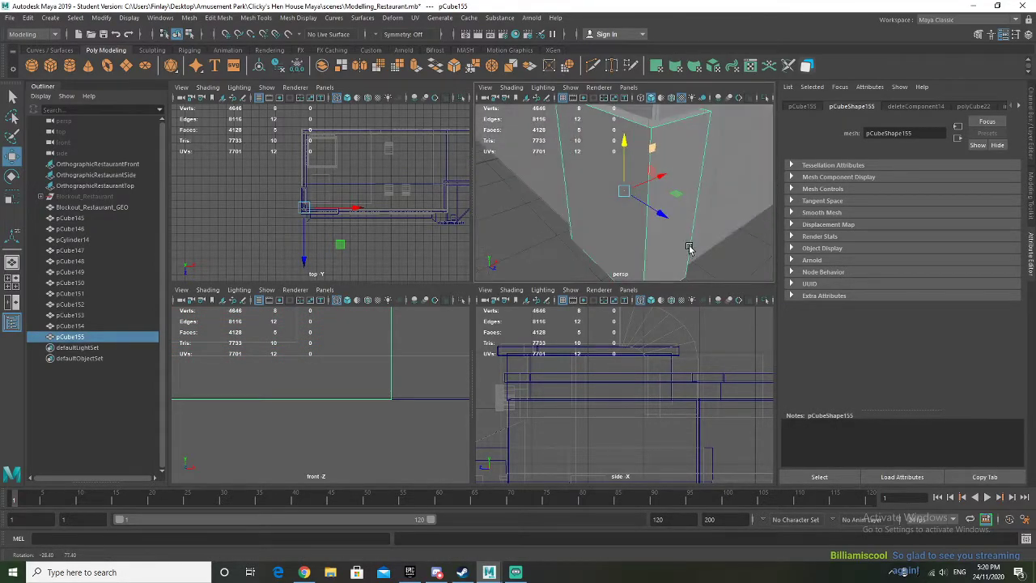
Step: Select the corner block's top face and raise it up to the underside of the roof capping
key("space")
scroll(592, 254, "down", 5)
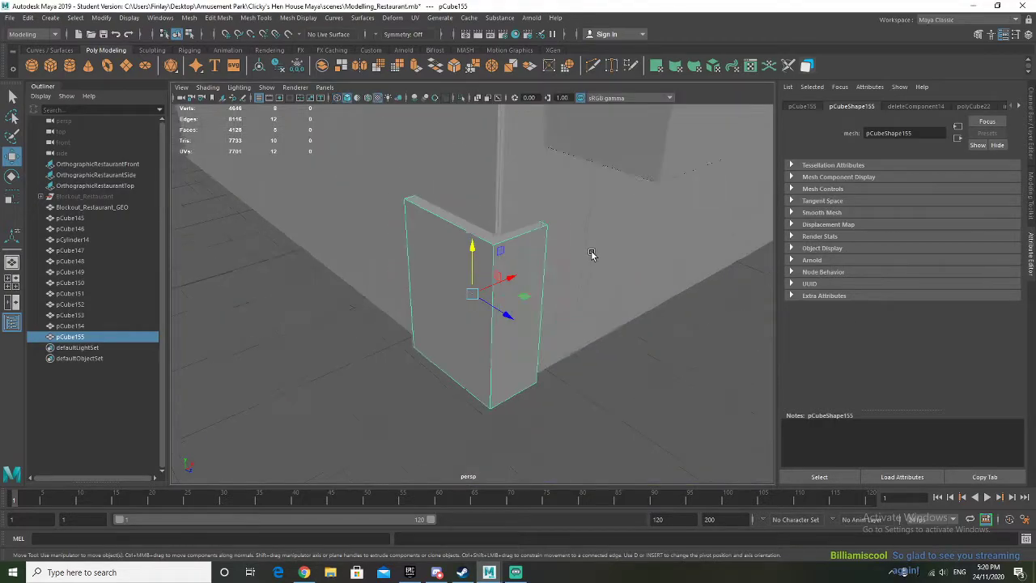
left_click_drag(558, 257, 476, 283, "alt")
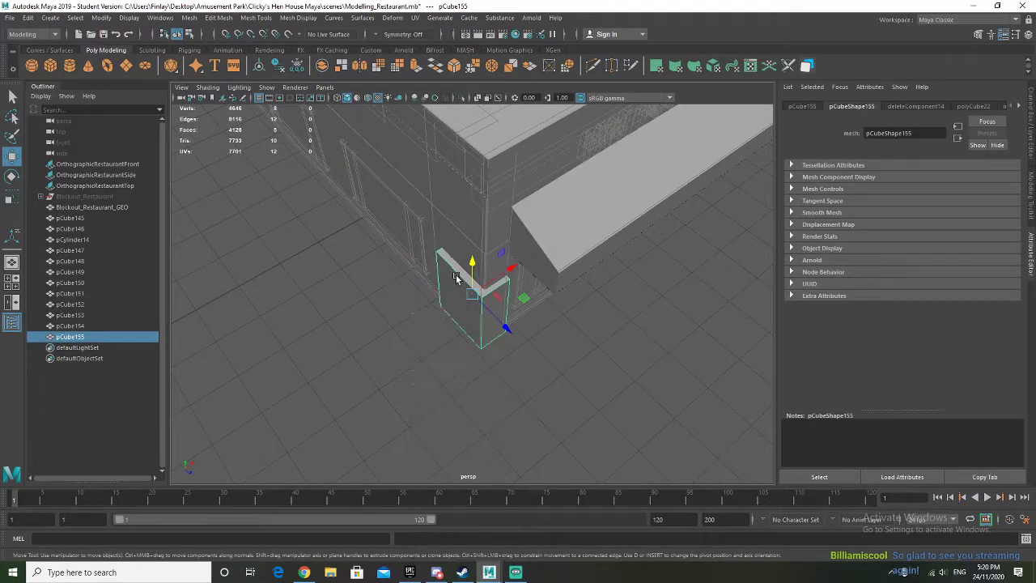
left_click(456, 269)
right_click_drag(460, 276, 465, 304)
left_click(504, 386)
left_click(463, 275)
left_click_drag(478, 234, 489, 137)
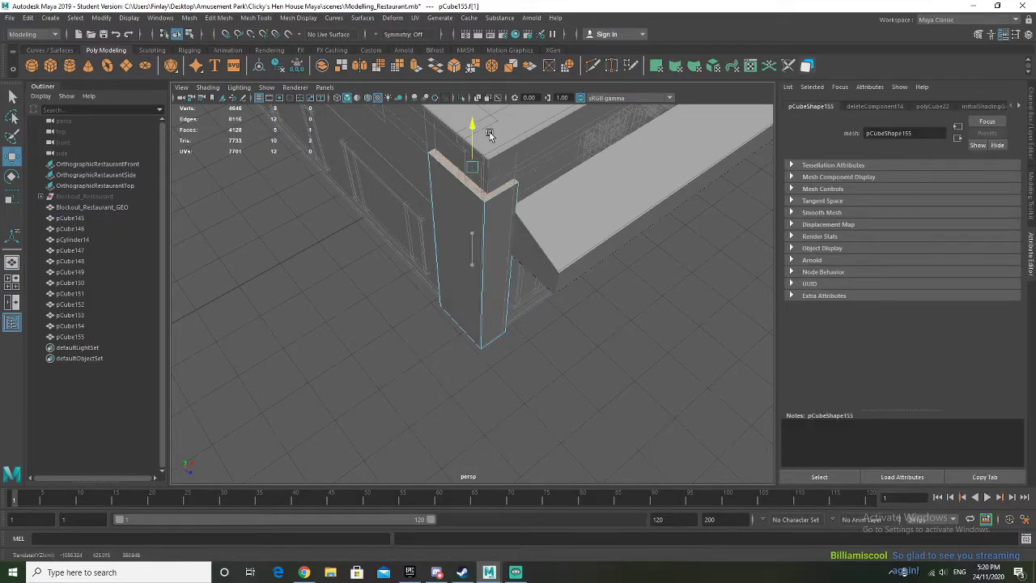
left_click_drag(494, 88, 503, 344, "alt")
left_click_drag(488, 118, 489, 116)
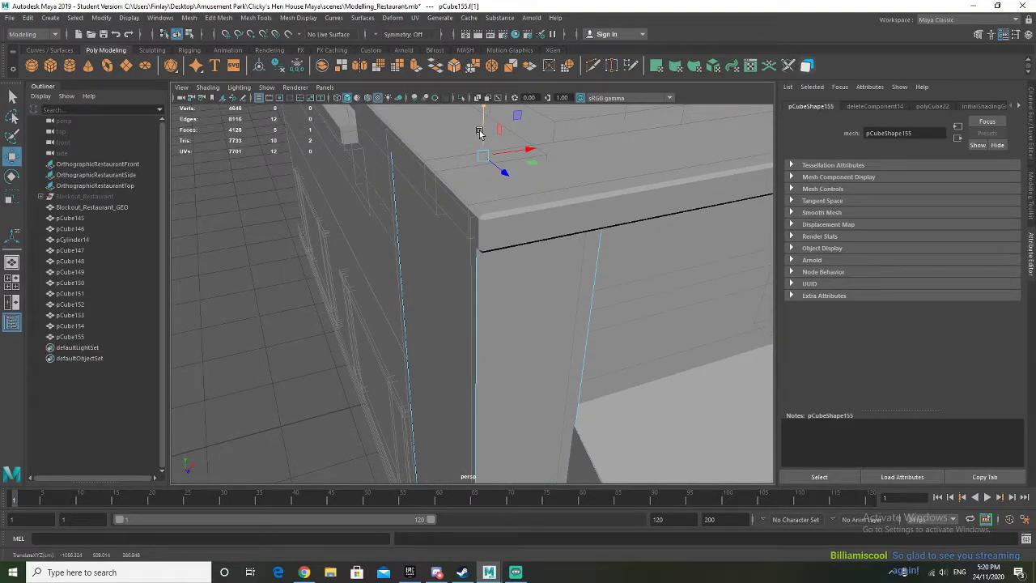
Step: Isolate the corner pillar, delete its top face and show the rest of the restaurant again
right_click_drag(511, 348, 560, 260)
key("ctrl+1")
right_click_drag(478, 171, 474, 204)
left_click(492, 156)
key("Delete")
right_click_drag(480, 271, 530, 245)
key("ctrl+1")
left_click_drag(465, 349, 429, 275, "alt")
Step: Bevel the corner pillar's three outer vertical edges with a fraction of 0.05 and return to object selection
right_click_drag(496, 278, 515, 231)
left_click(552, 267)
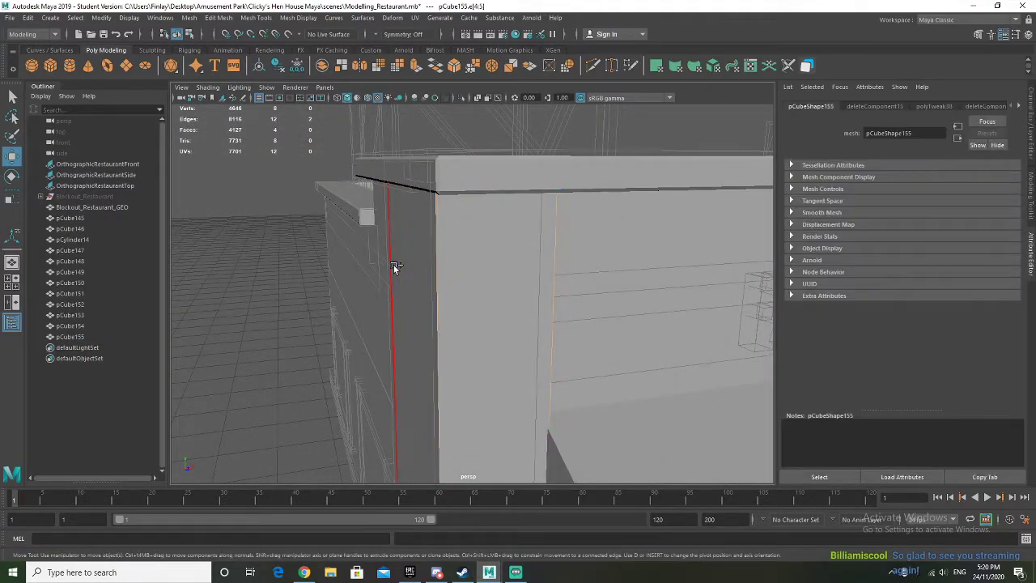
left_click_drag(353, 291, 392, 290, "alt")
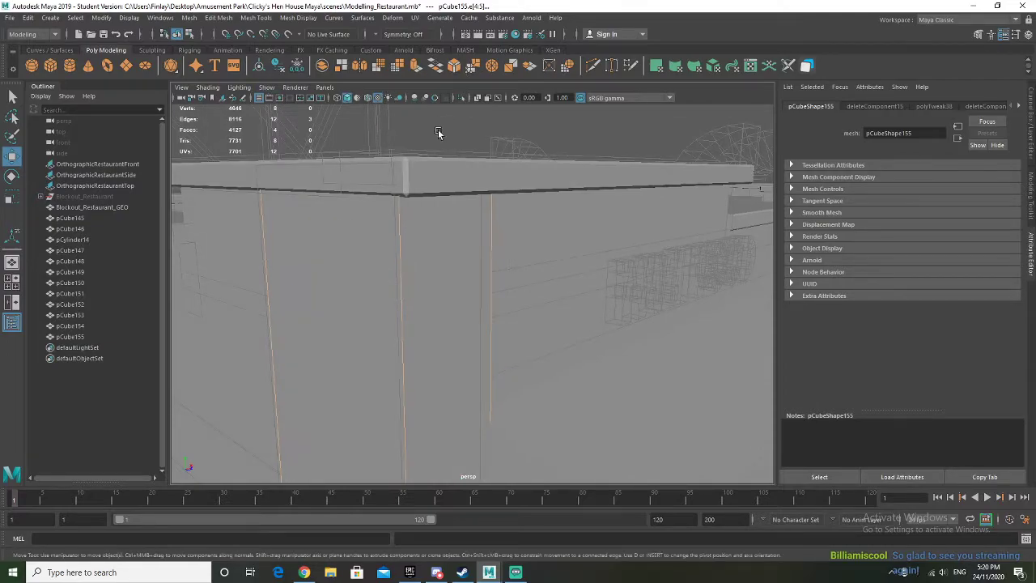
key("ctrl+b")
left_click_drag(636, 306, 637, 306)
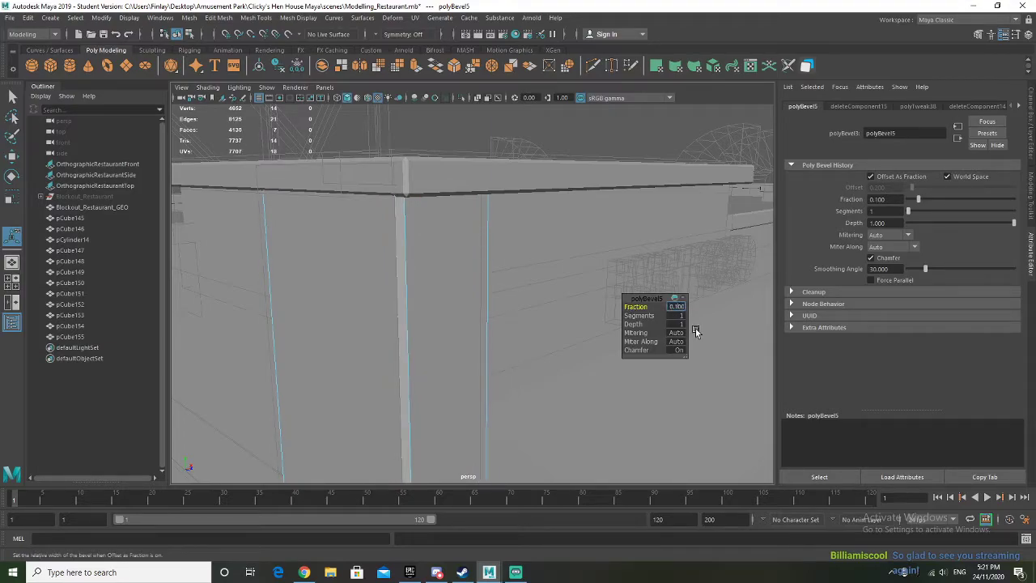
type("0.05")
key("Return")
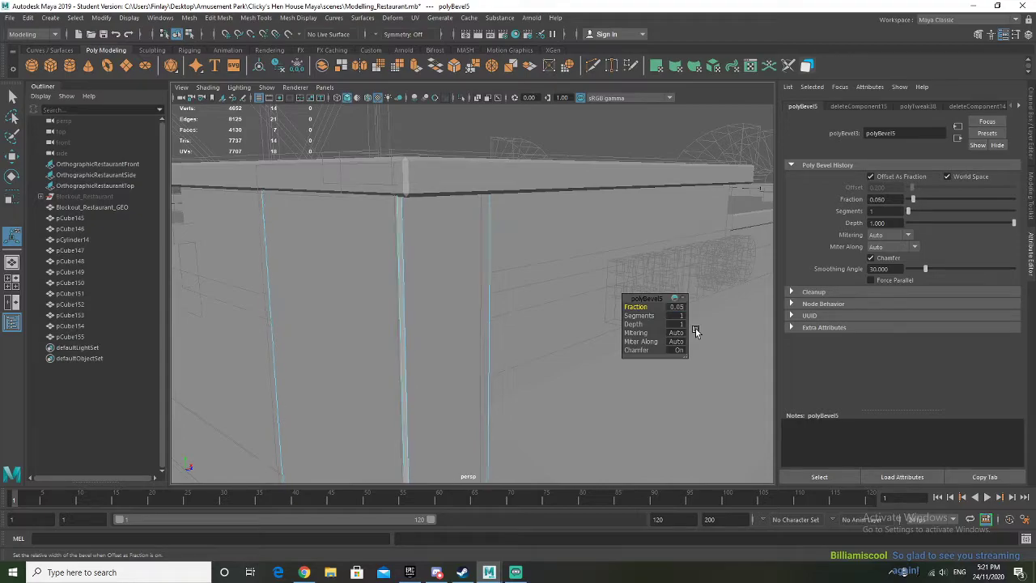
right_click_drag(409, 225, 462, 207)
key("q")
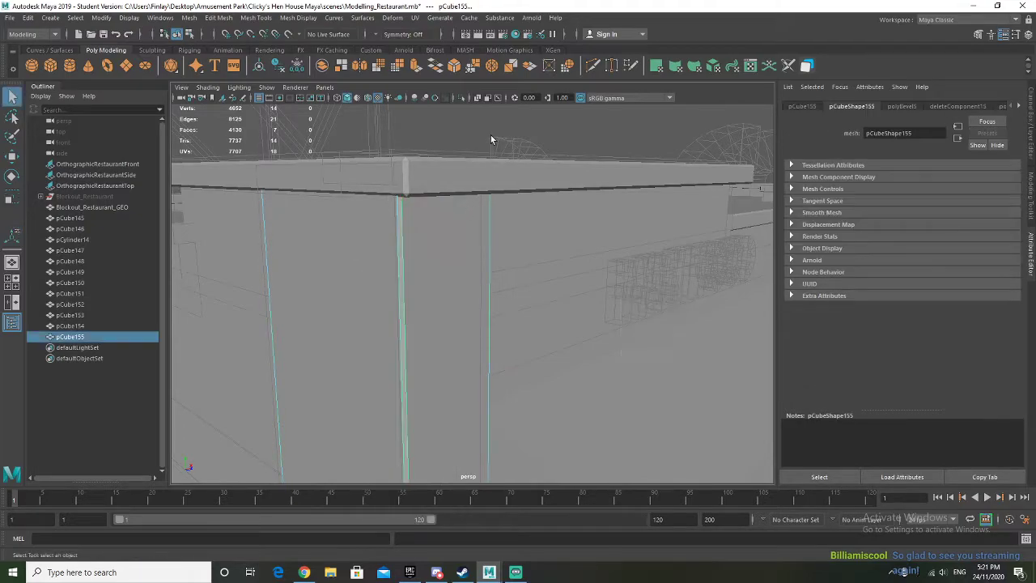
Step: Select the corner pillar pCube155 and run Cleanup to check for faces with more than four sides
left_click(491, 135)
left_click_drag(496, 224, 513, 265, "alt")
left_click(492, 256)
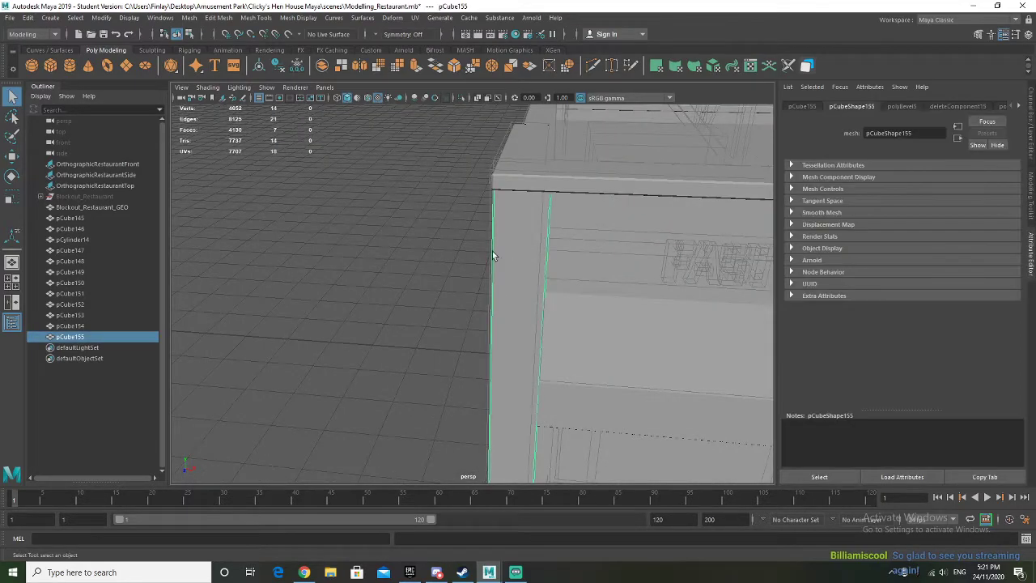
left_click(189, 17)
left_click(290, 232)
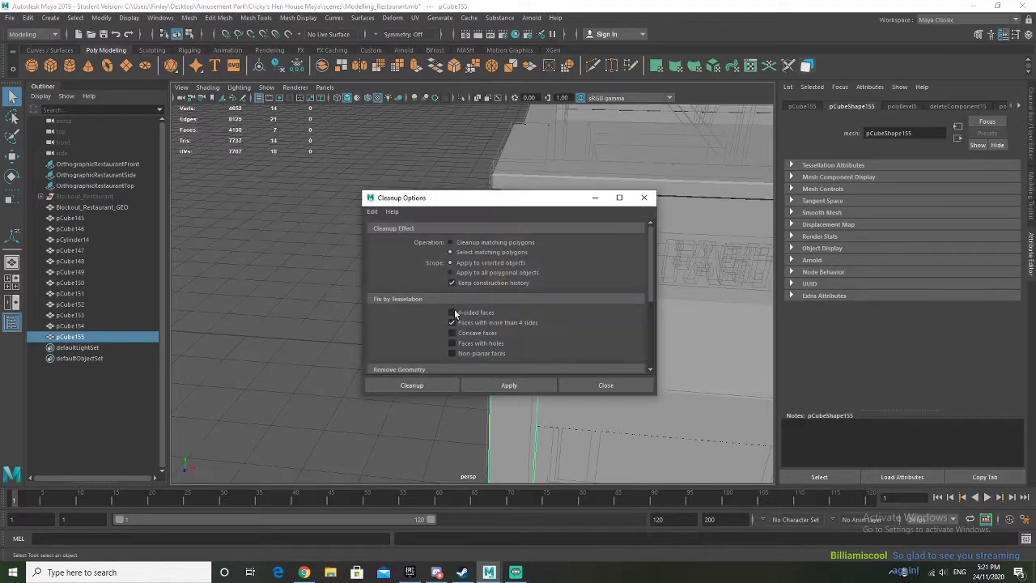
left_click(432, 384)
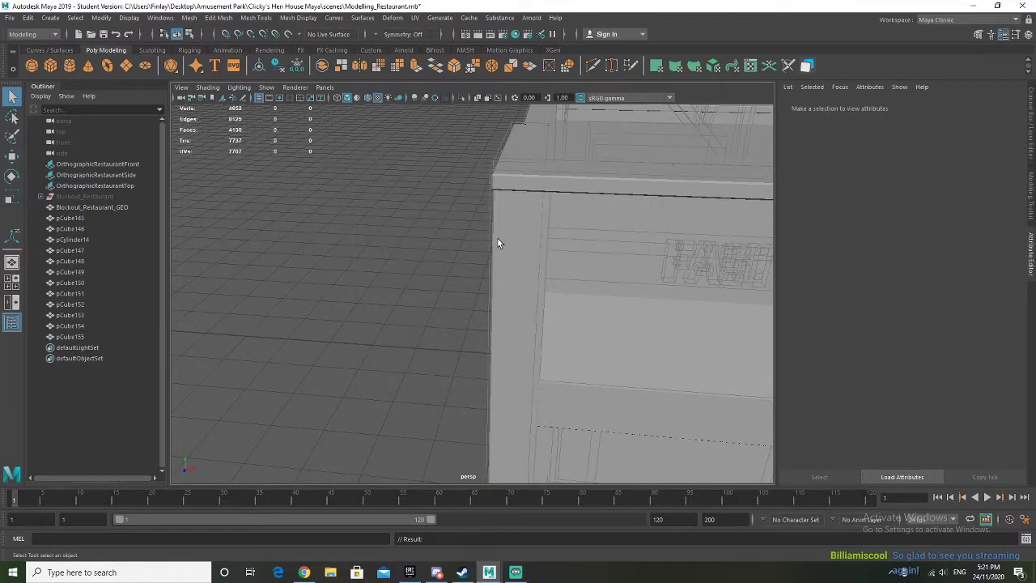
Step: Select all the modelled restaurant pieces, pCube145 to pCube155 with pCylinder14, freeze their transformations and clear the selection
scroll(516, 234, "down", 10)
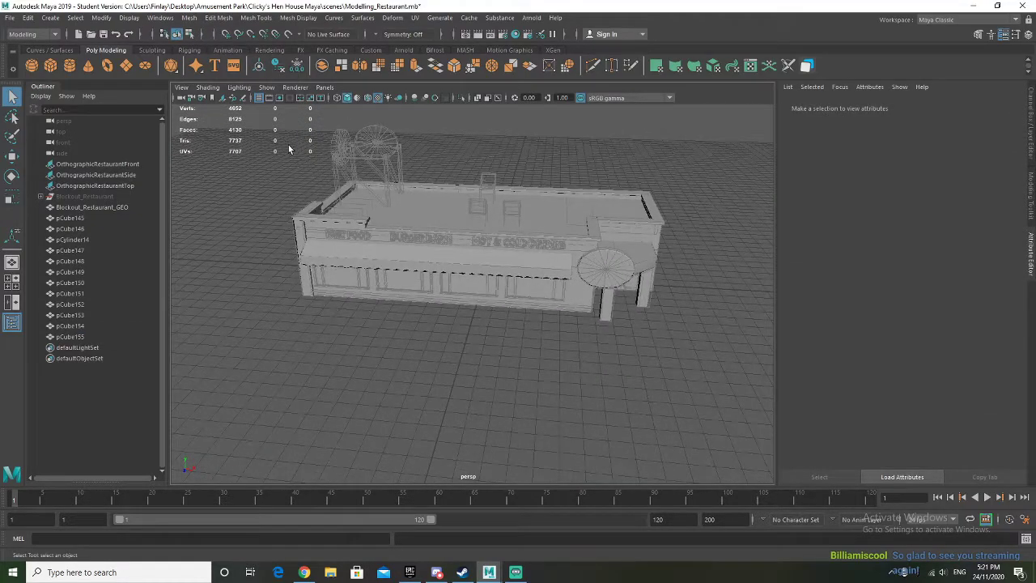
left_click_drag(693, 350, 693, 350)
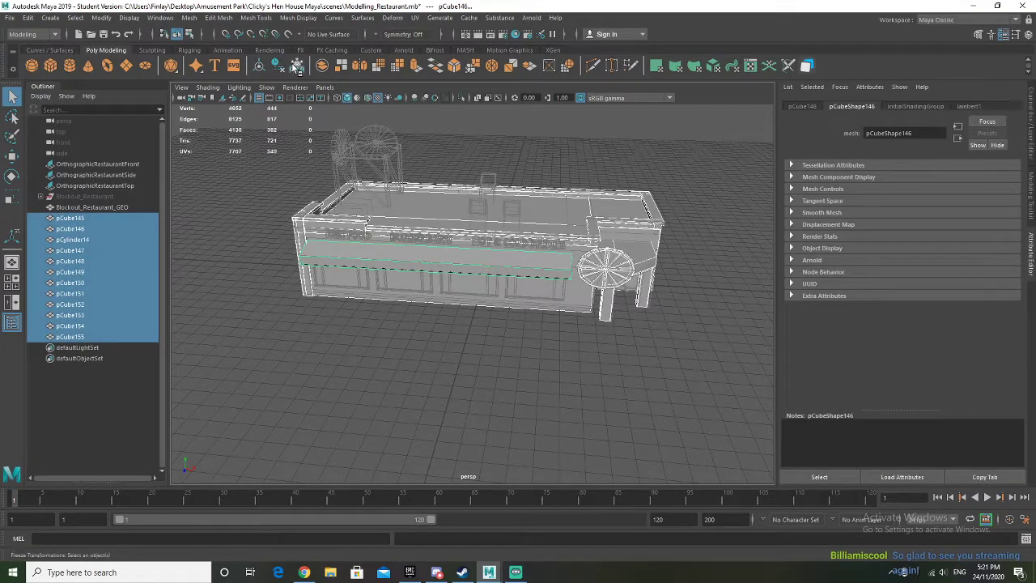
left_click(304, 317)
Step: Examine the new corner pillar, the side walls and the whole restaurant from several angles
left_click_drag(304, 317, 455, 315, "alt")
scroll(396, 276, "up", 5)
left_click_drag(449, 311, 516, 315, "alt")
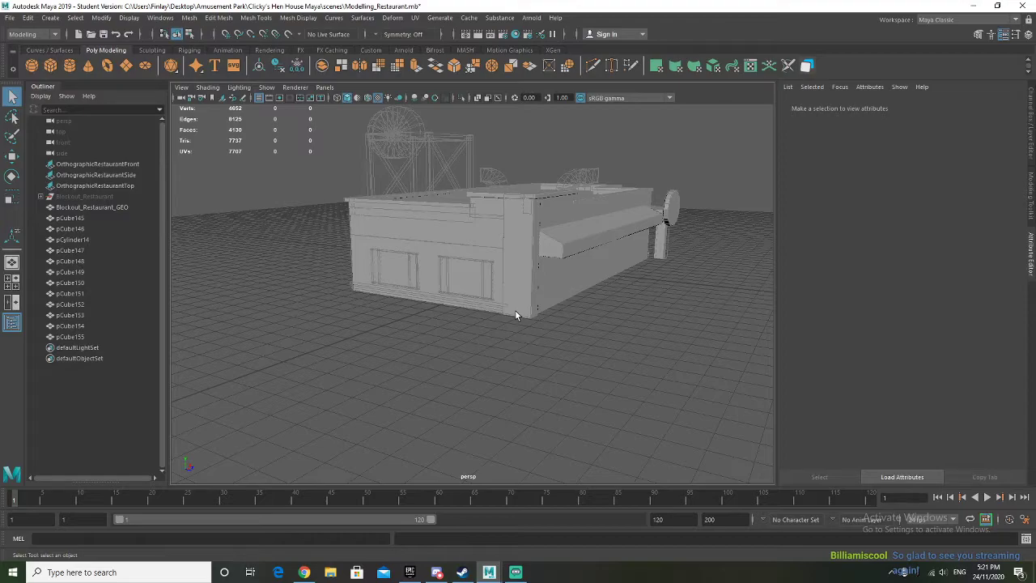
scroll(515, 315, "up", 4)
left_click_drag(515, 315, 539, 279, "alt")
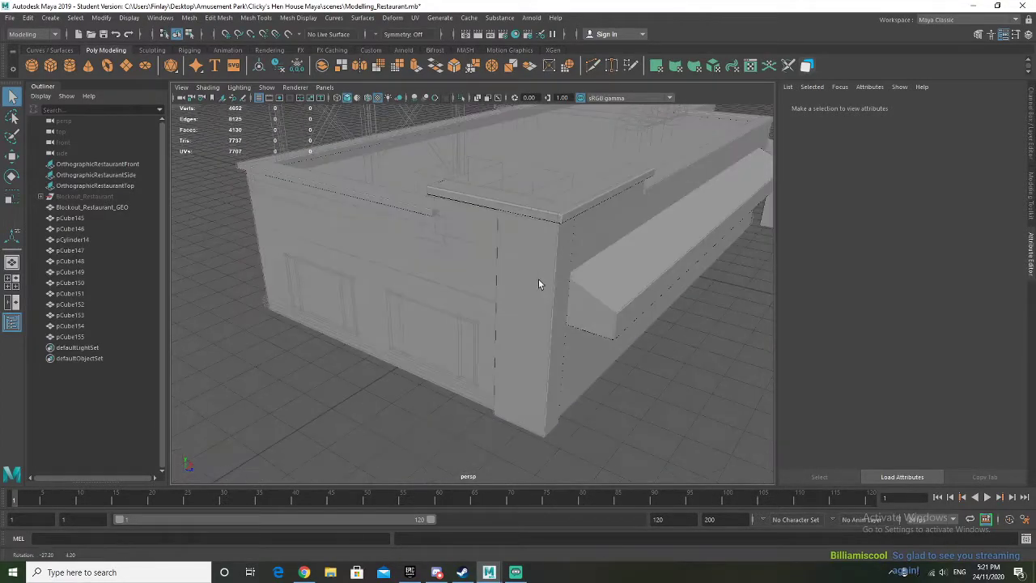
scroll(481, 256, "up", 5)
left_click_drag(480, 256, 445, 283, "alt")
scroll(472, 260, "down", 10)
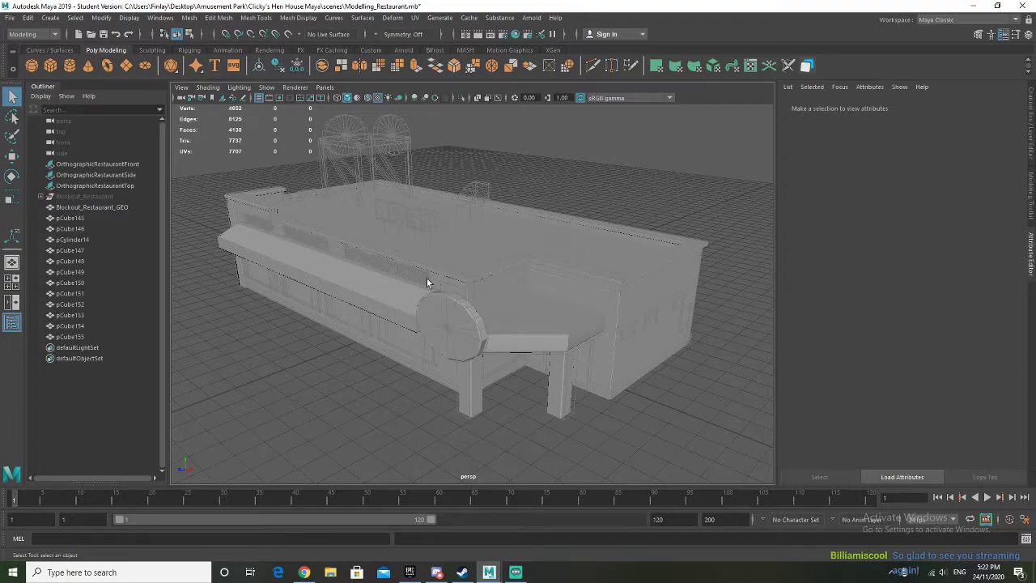
Step: Save the restaurant scene under its existing name and accept the student version notice
left_click(9, 18)
left_click(26, 62)
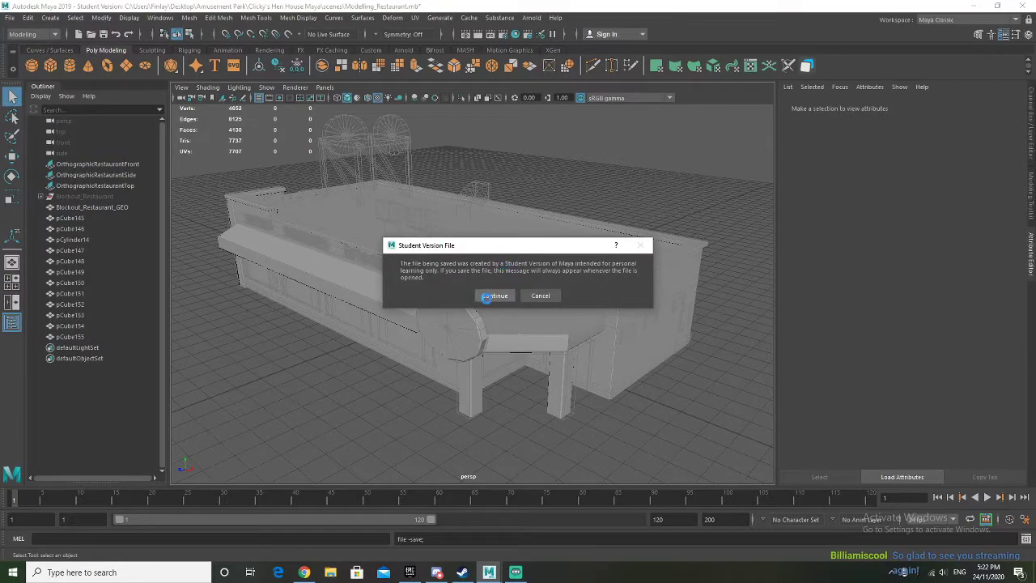
left_click(491, 297)
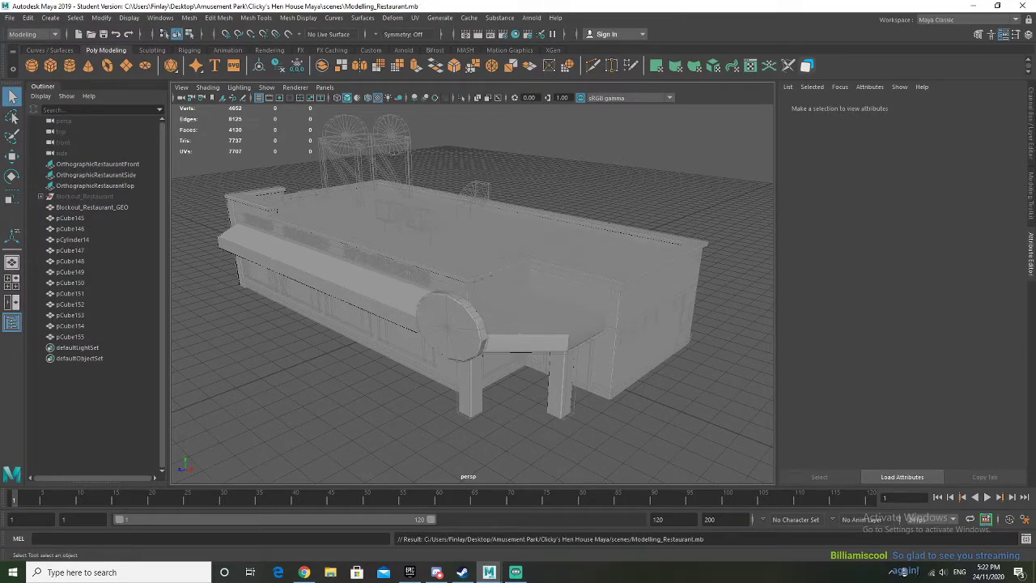